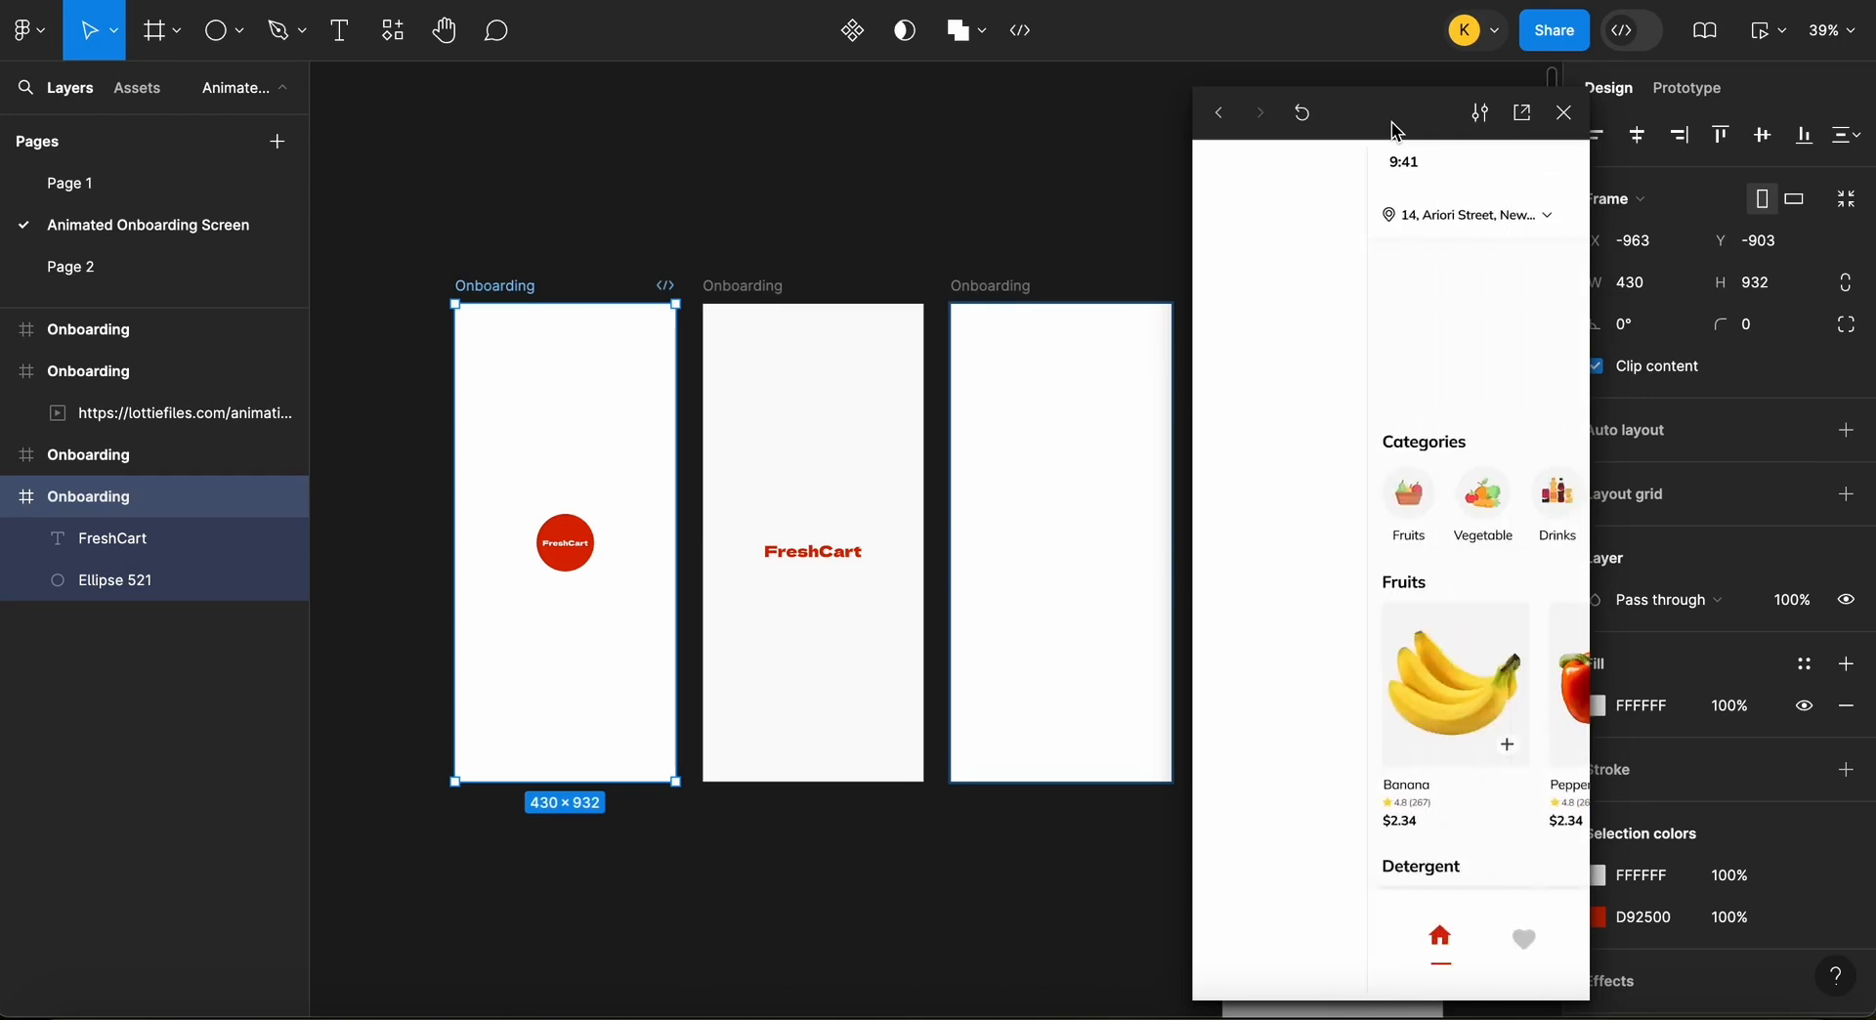
Close the prototype preview and add an iPhone 14 & 15 Pro Max frame on an empty area below the existing screens
left_click(1563, 114)
left_click(885, 848)
scroll(904, 845, "down", 5)
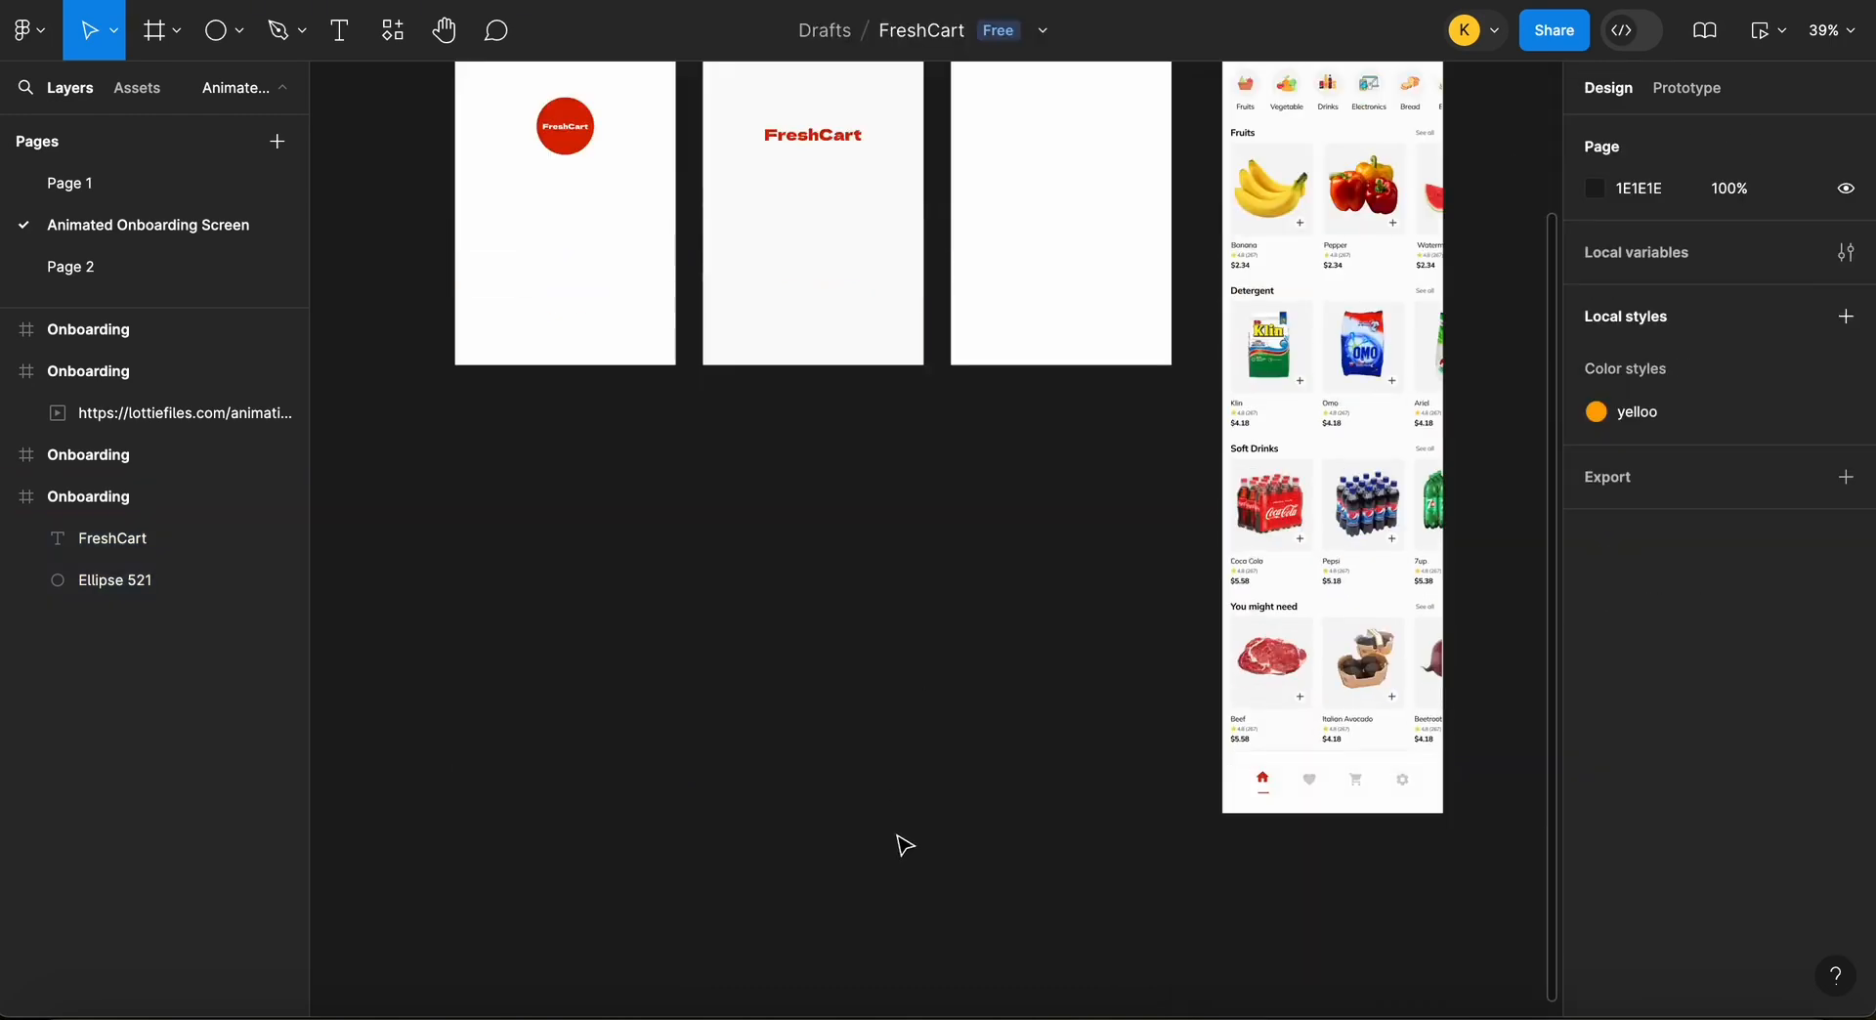
scroll(904, 845, "down", 8)
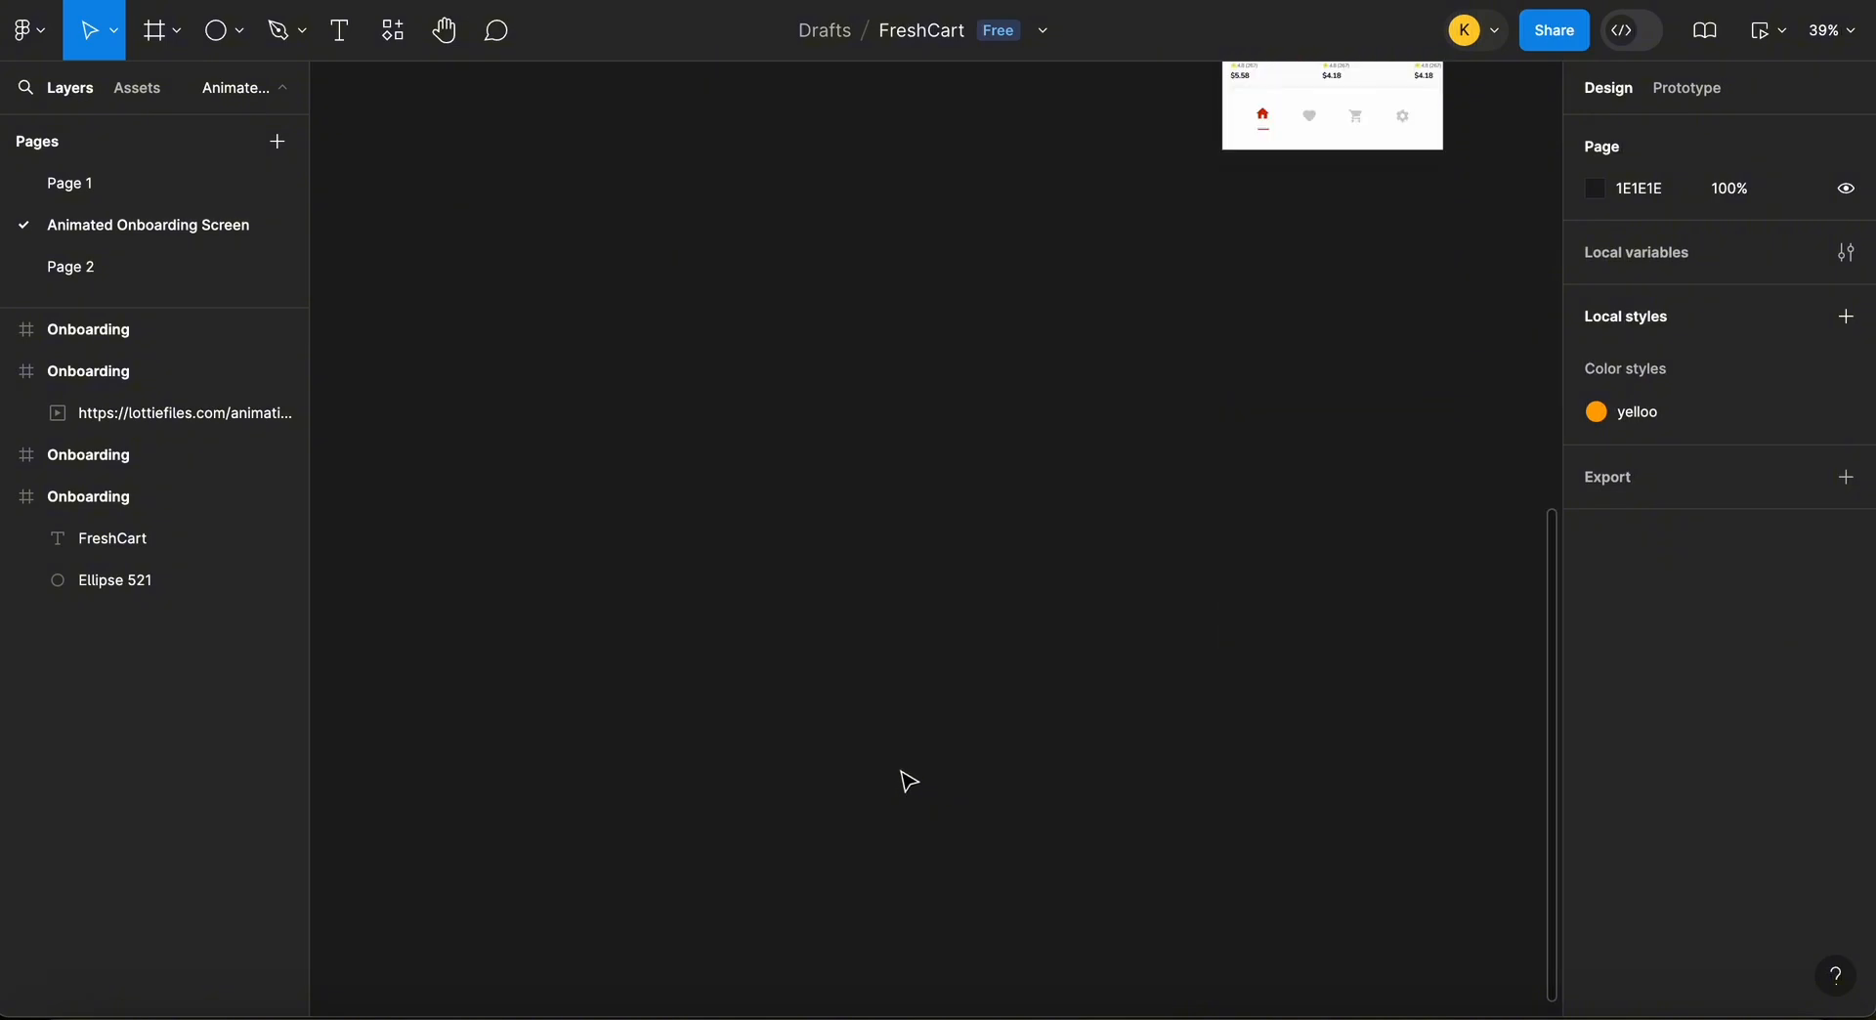
key("f")
left_click(1715, 231)
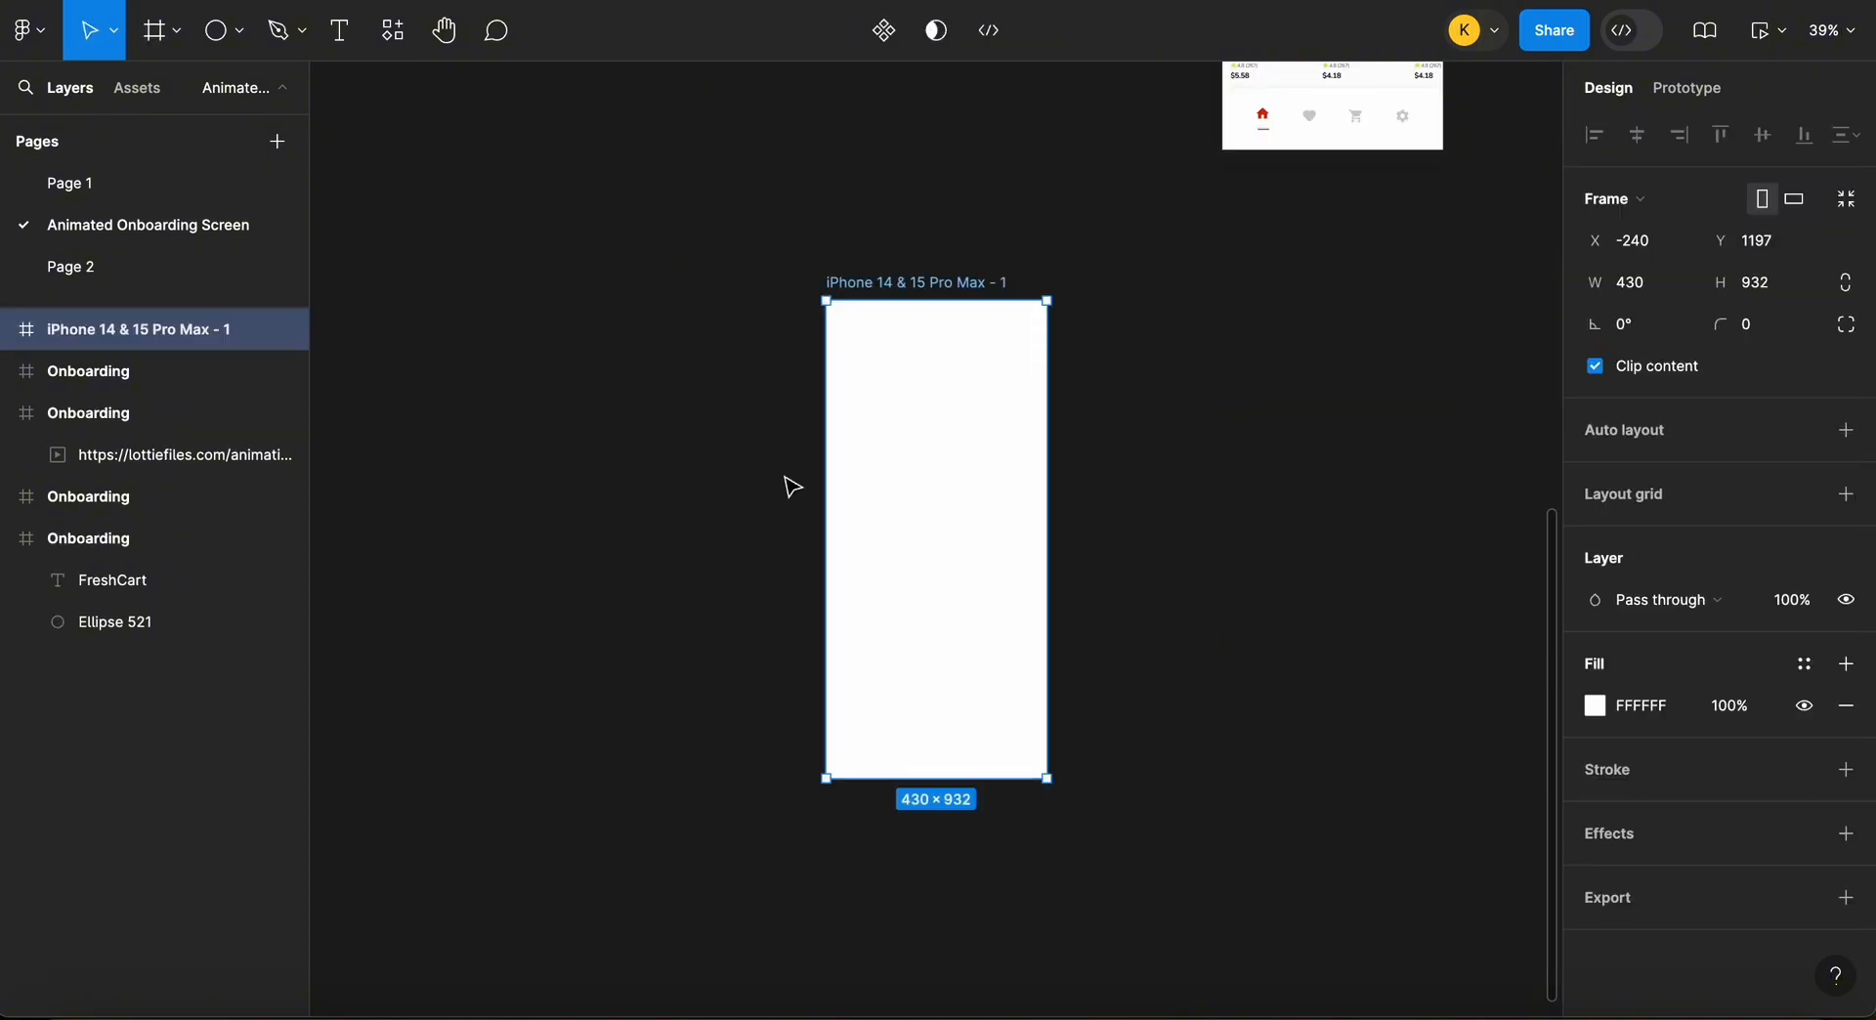
Draw a circle of about 167 × 167 with the Ellipse tool near the middle of the new frame
key("z")
left_click(953, 513)
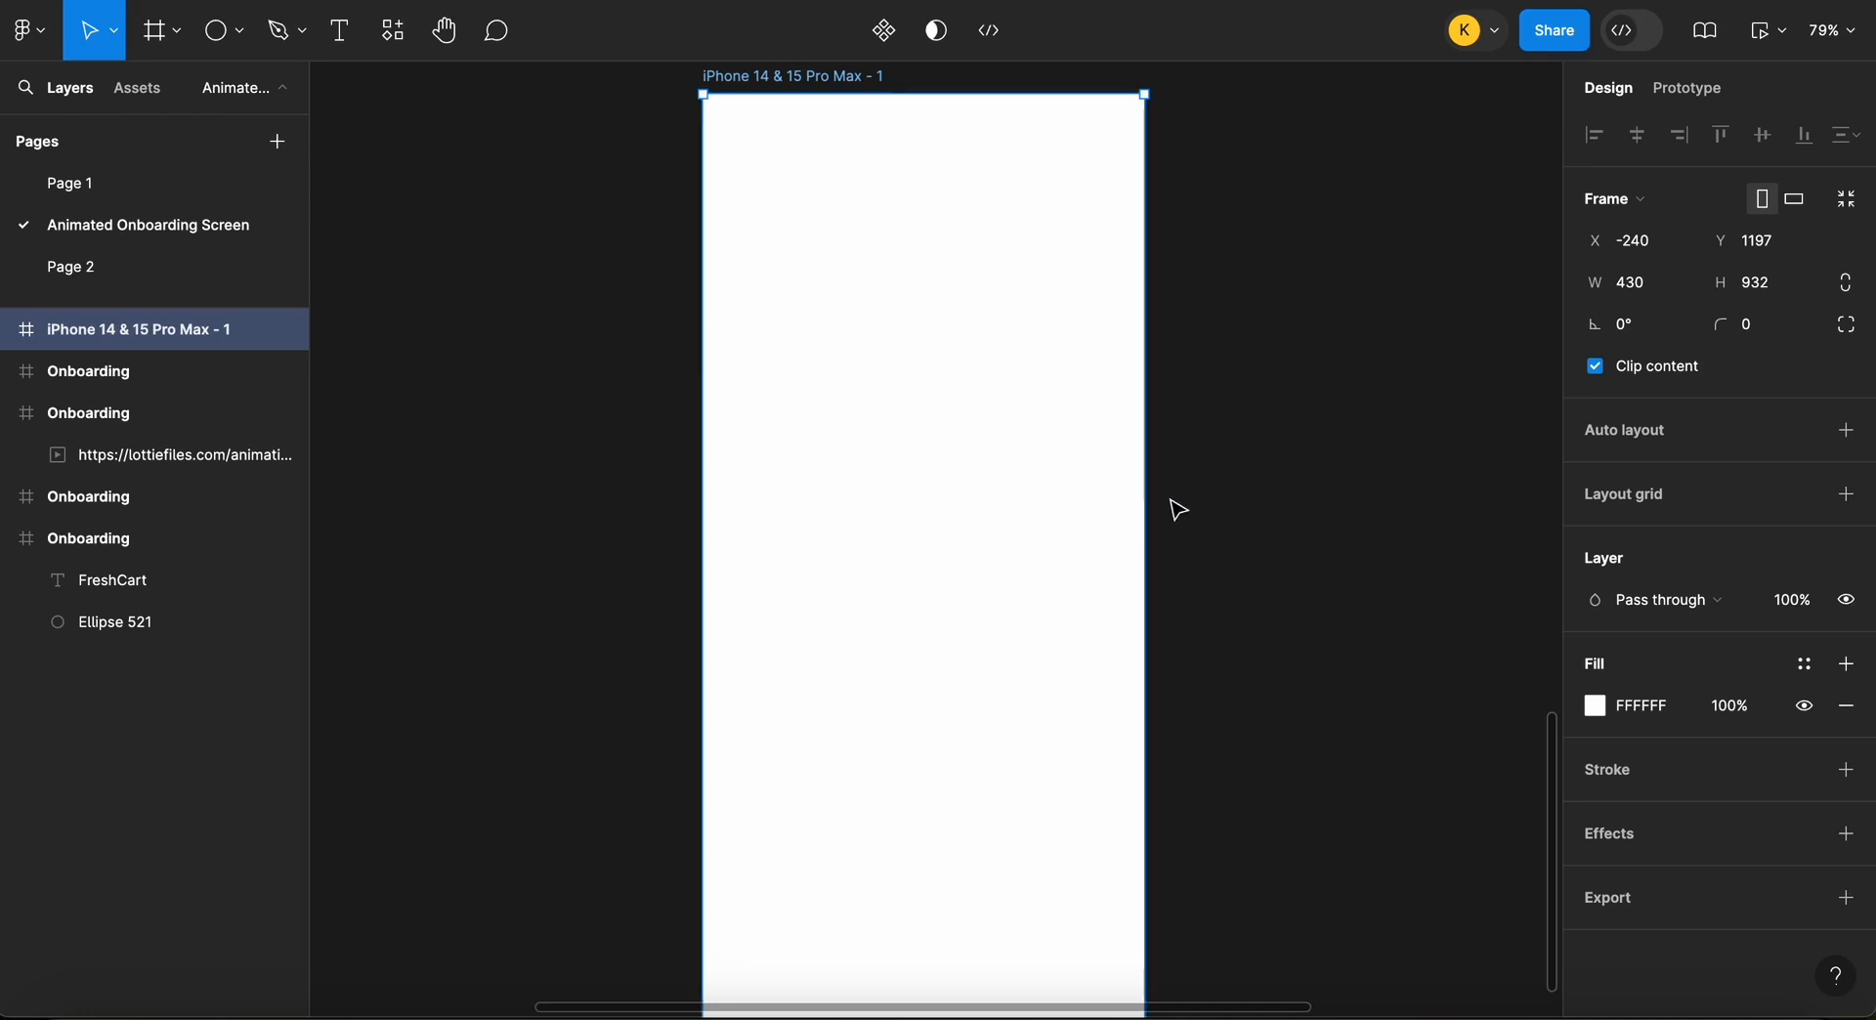
scroll(1172, 508, "down", 1)
left_click(216, 31)
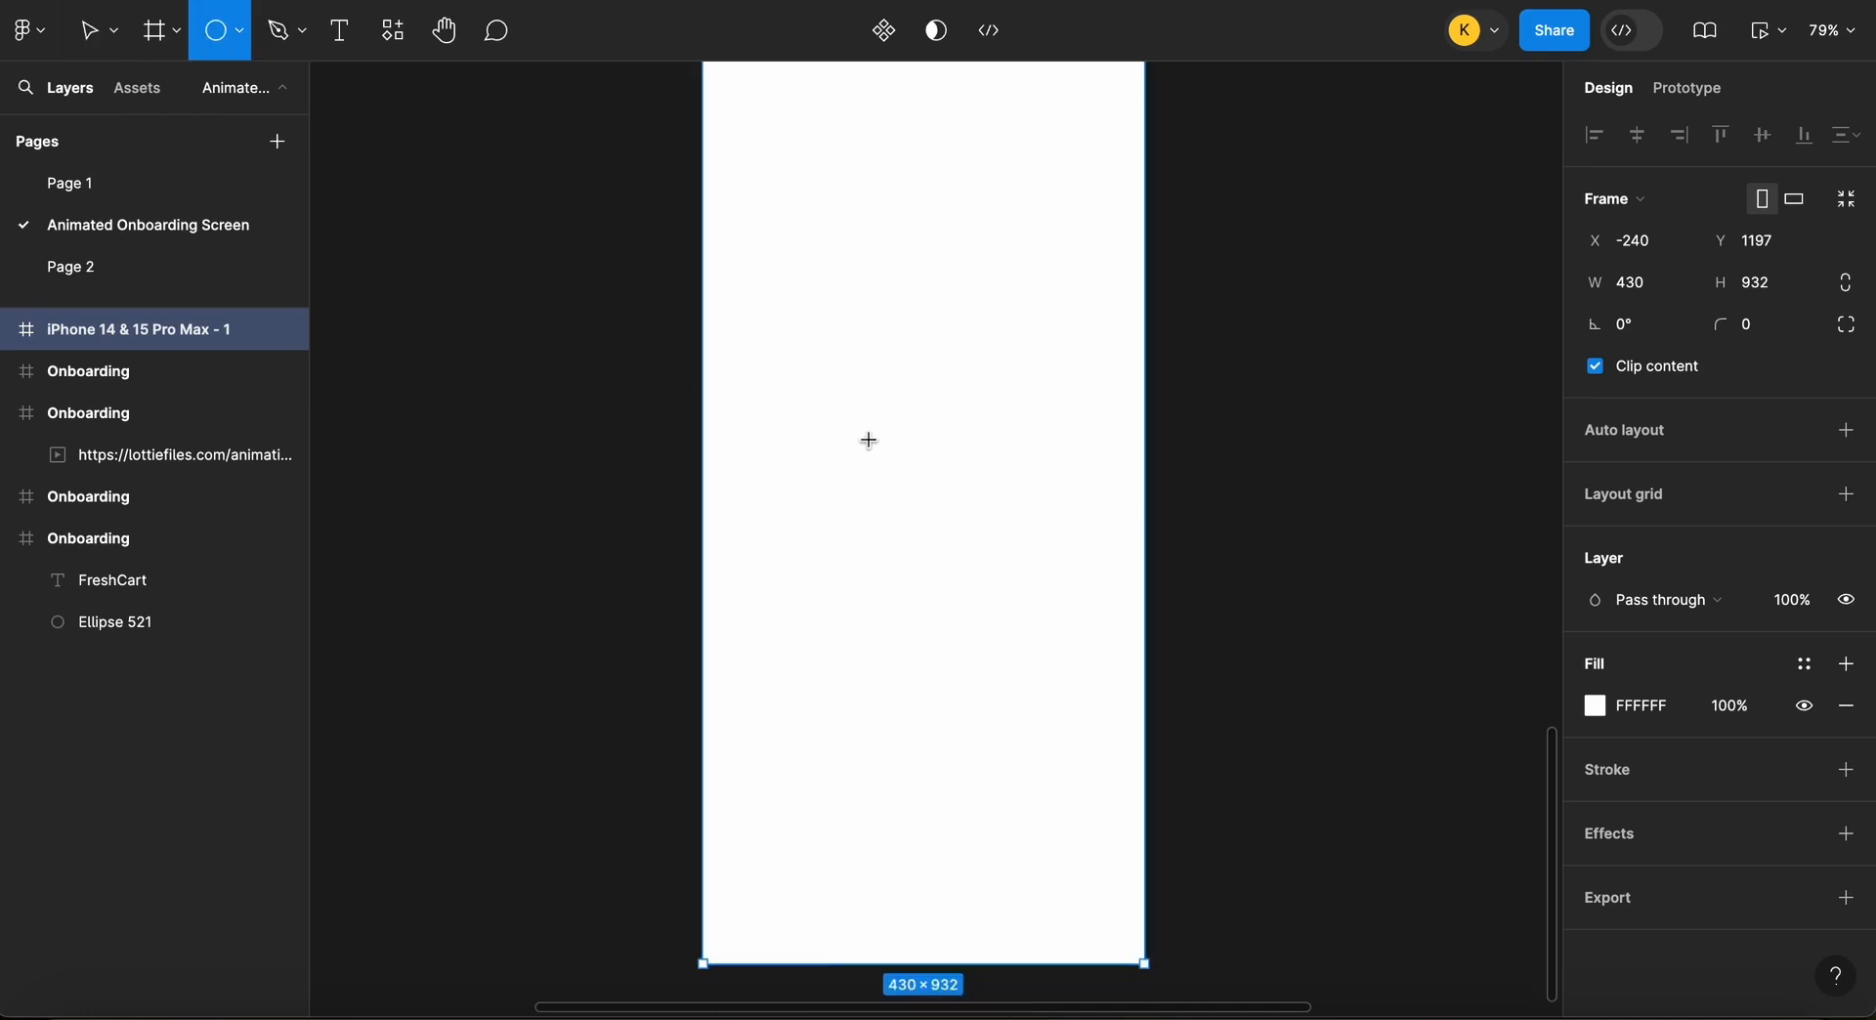
left_click_drag(832, 359, 1005, 532)
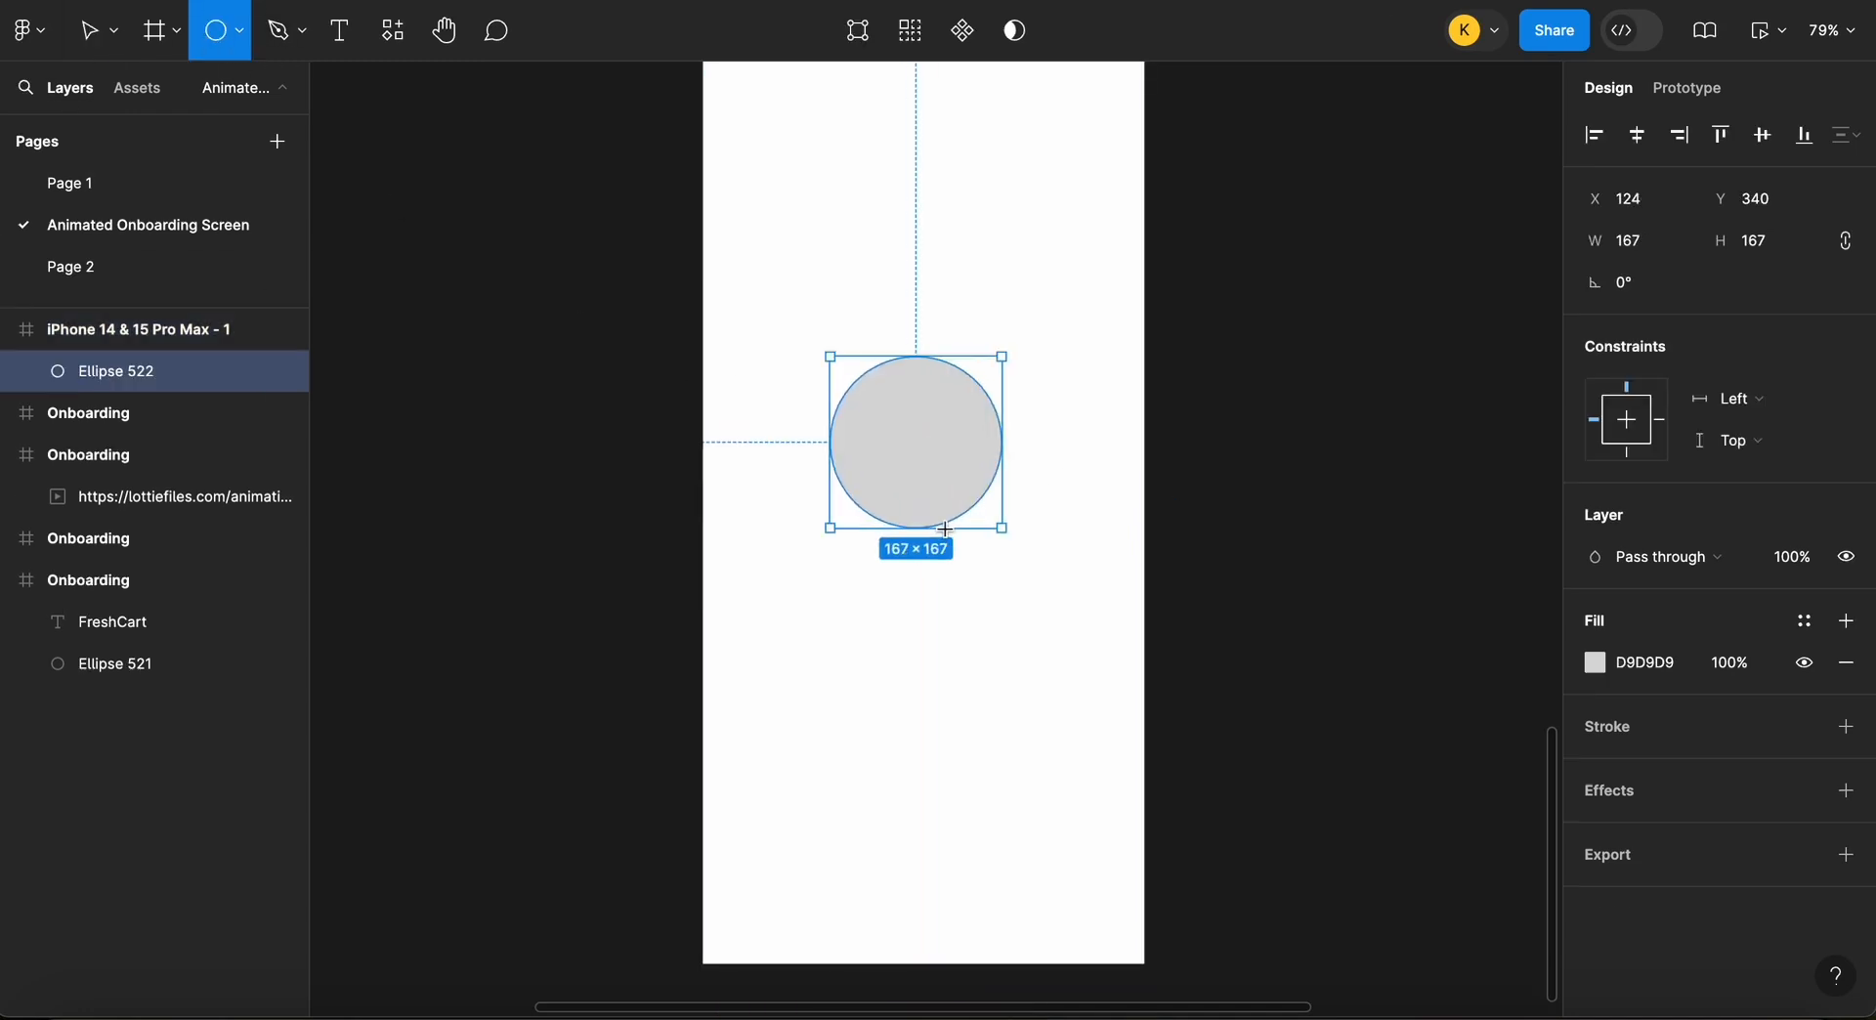
left_click_drag(942, 448, 944, 411)
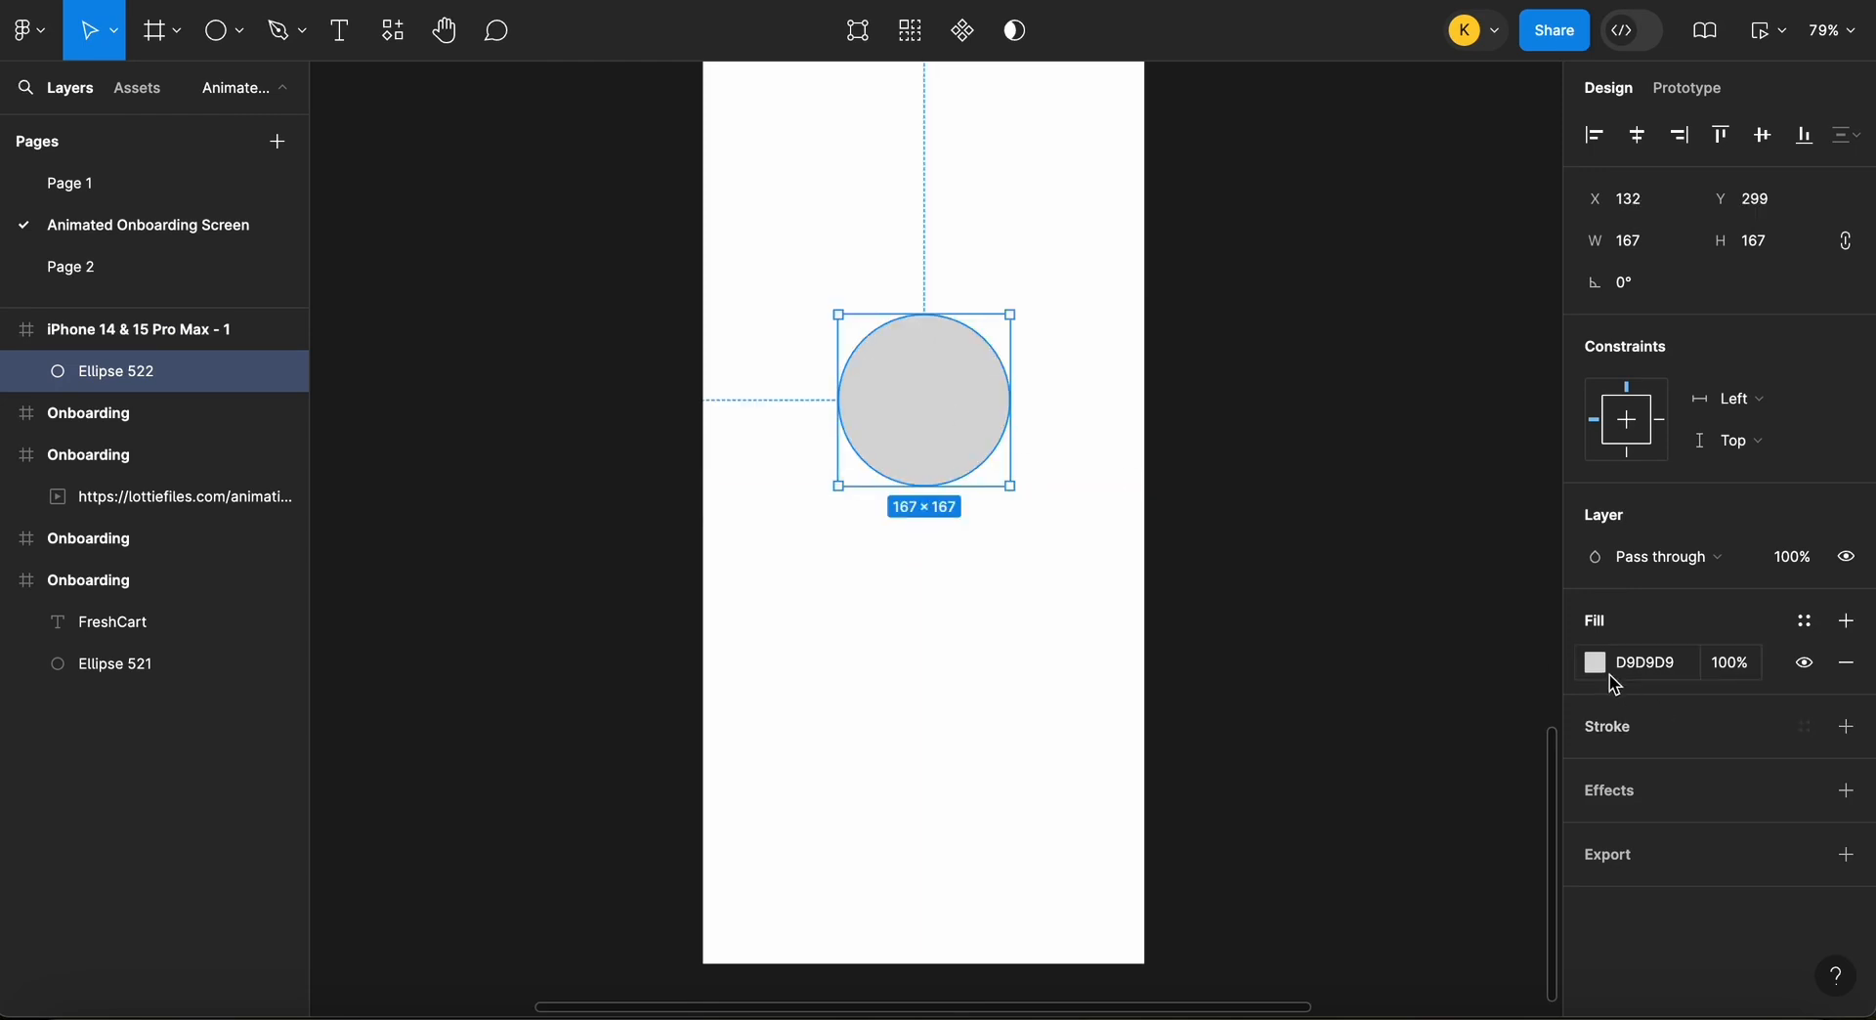
Set the circle's fill to D92500 and its width and height to 112
left_click(1672, 664)
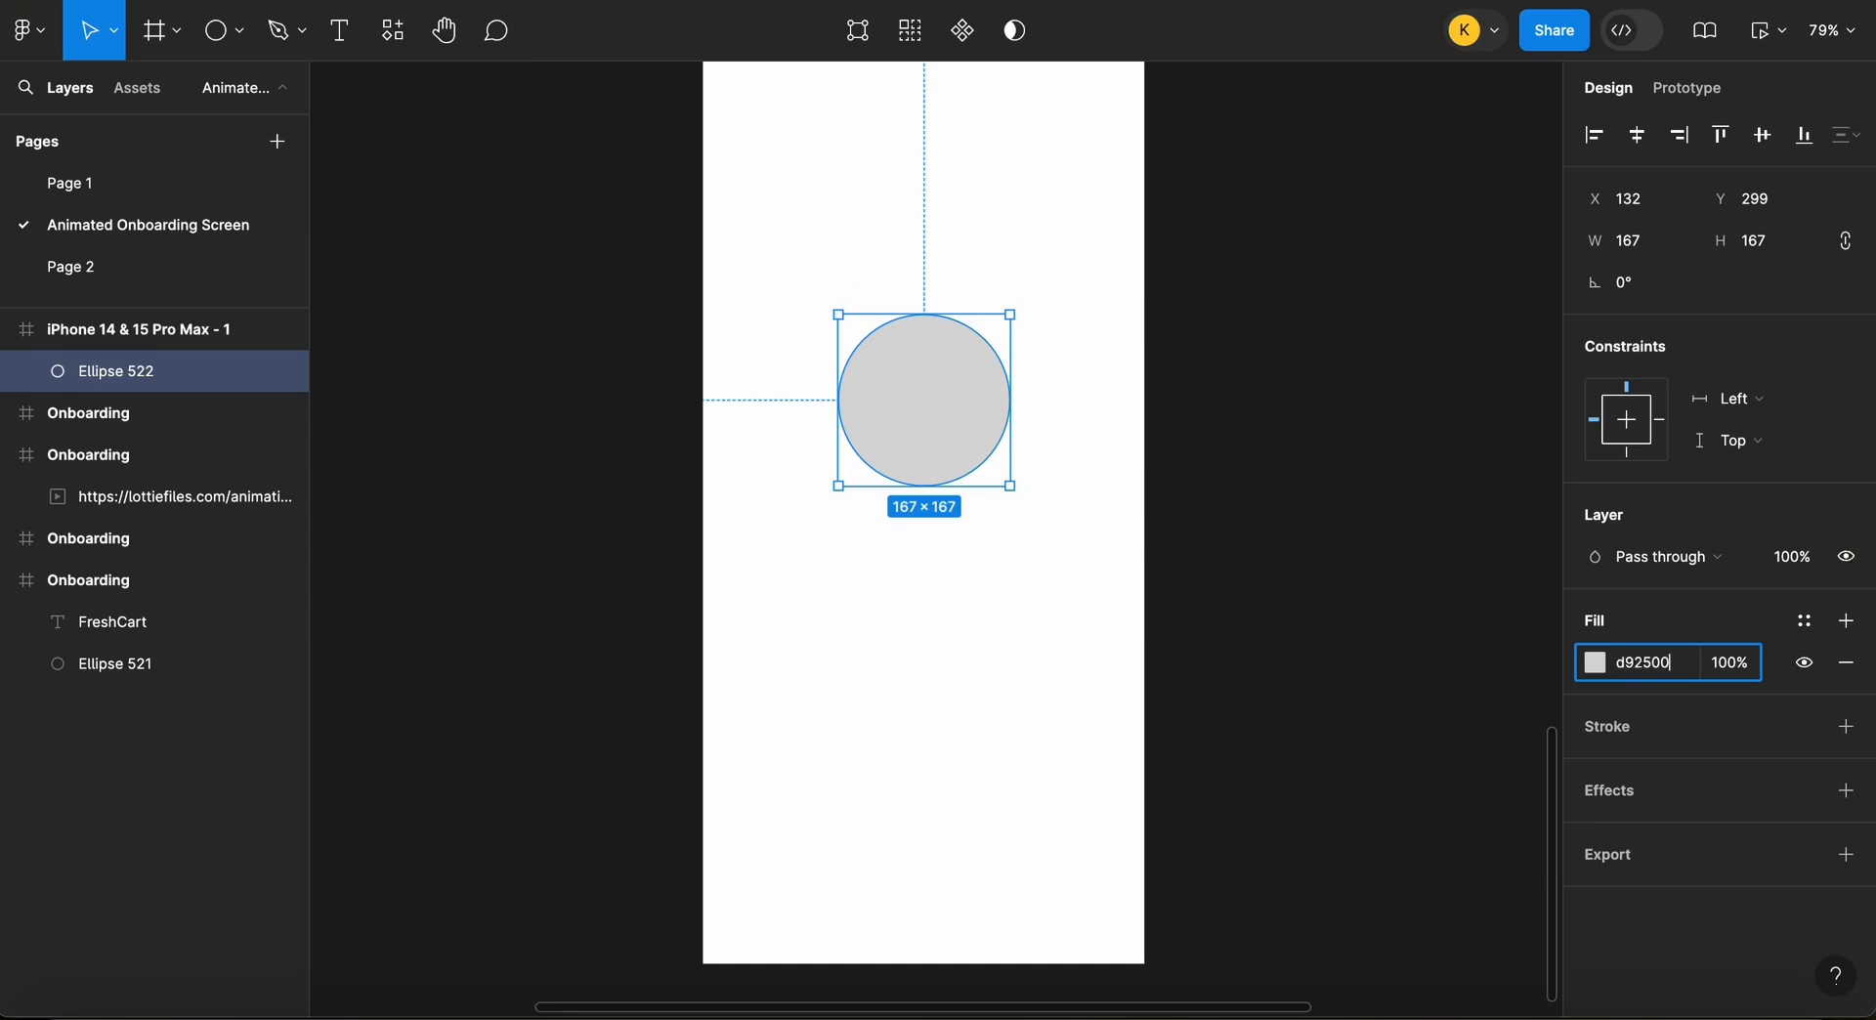
key("Return")
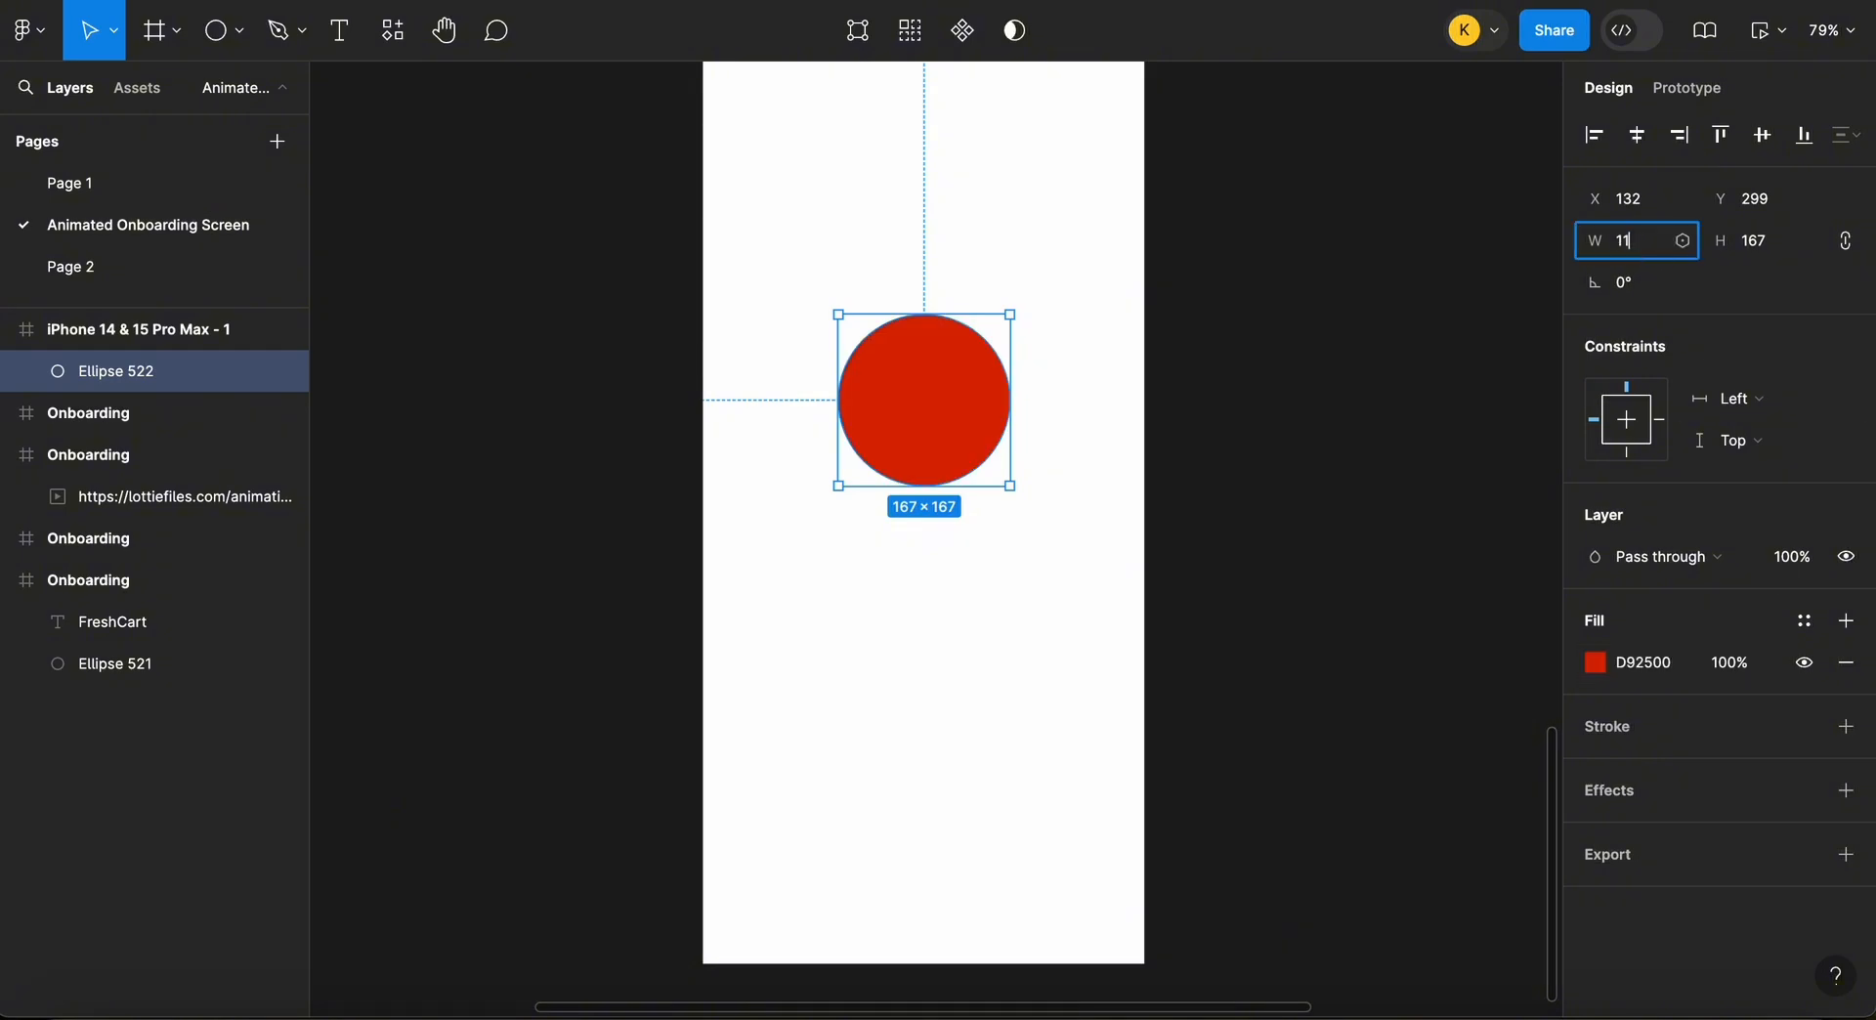
key("Tab")
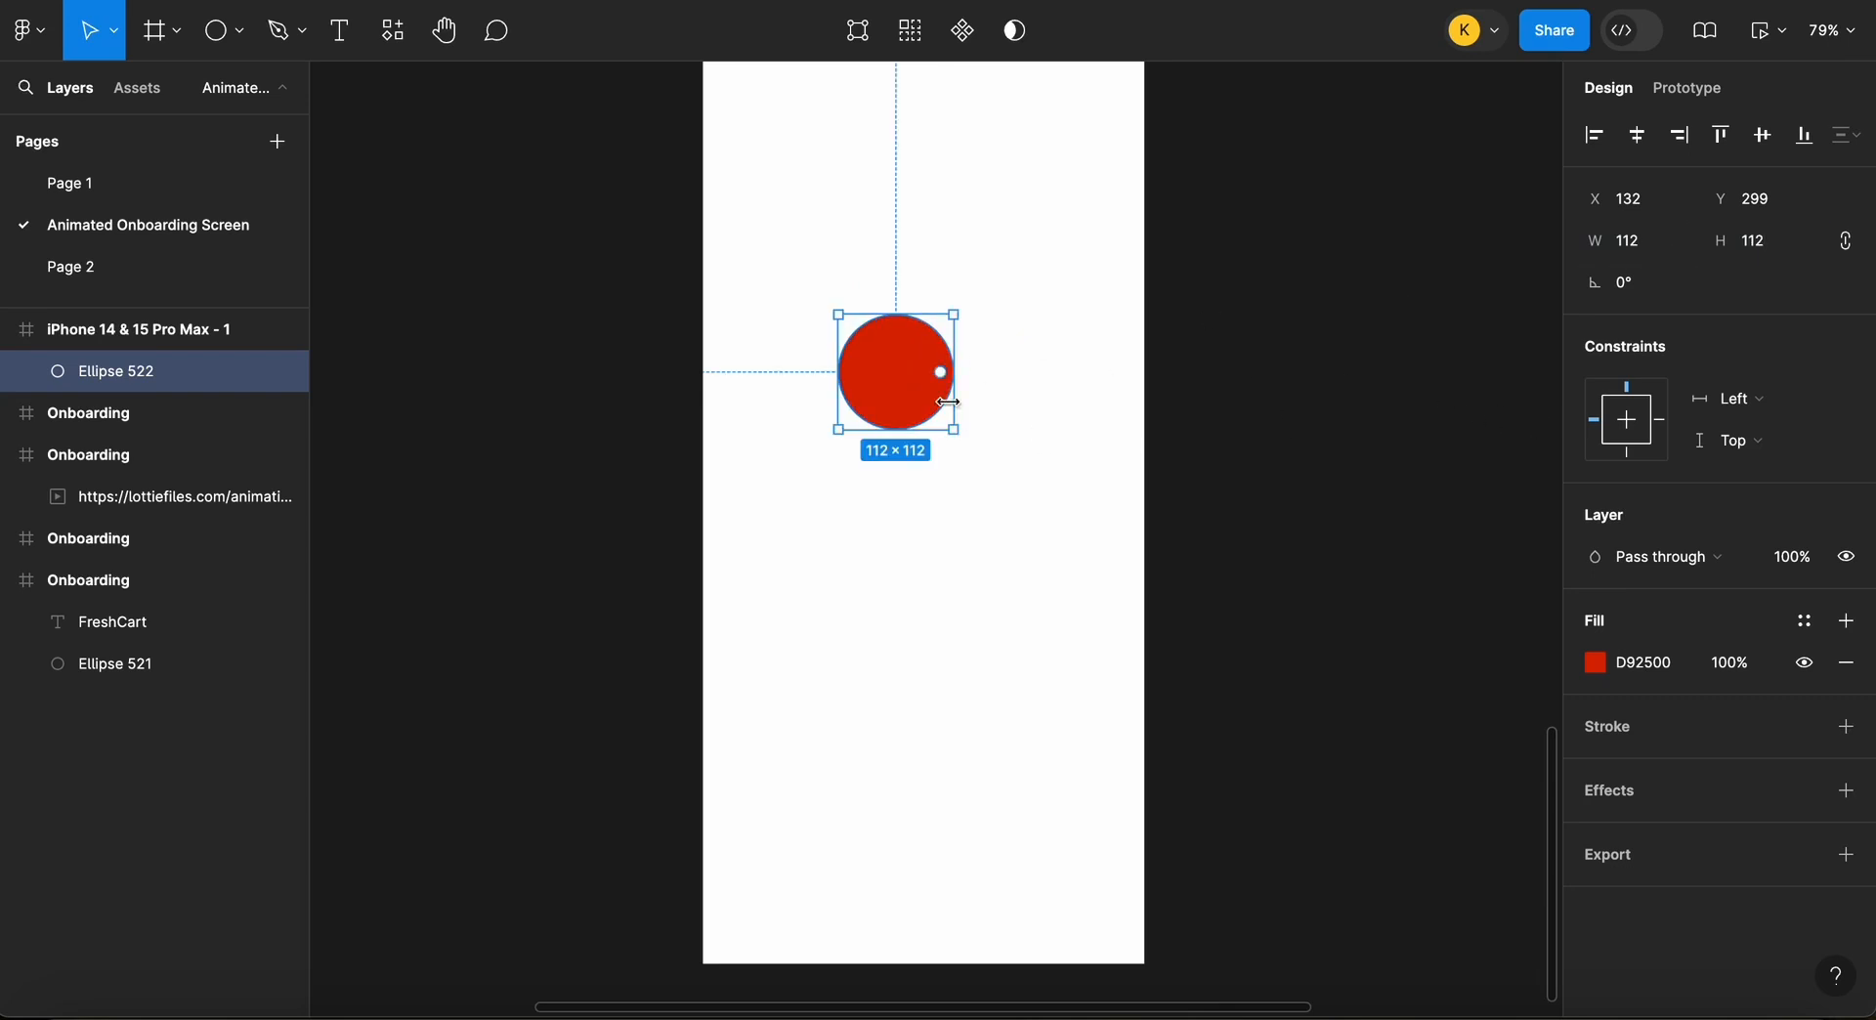
Align the circle to the horizontal and vertical centre of its frame
left_click(1636, 135)
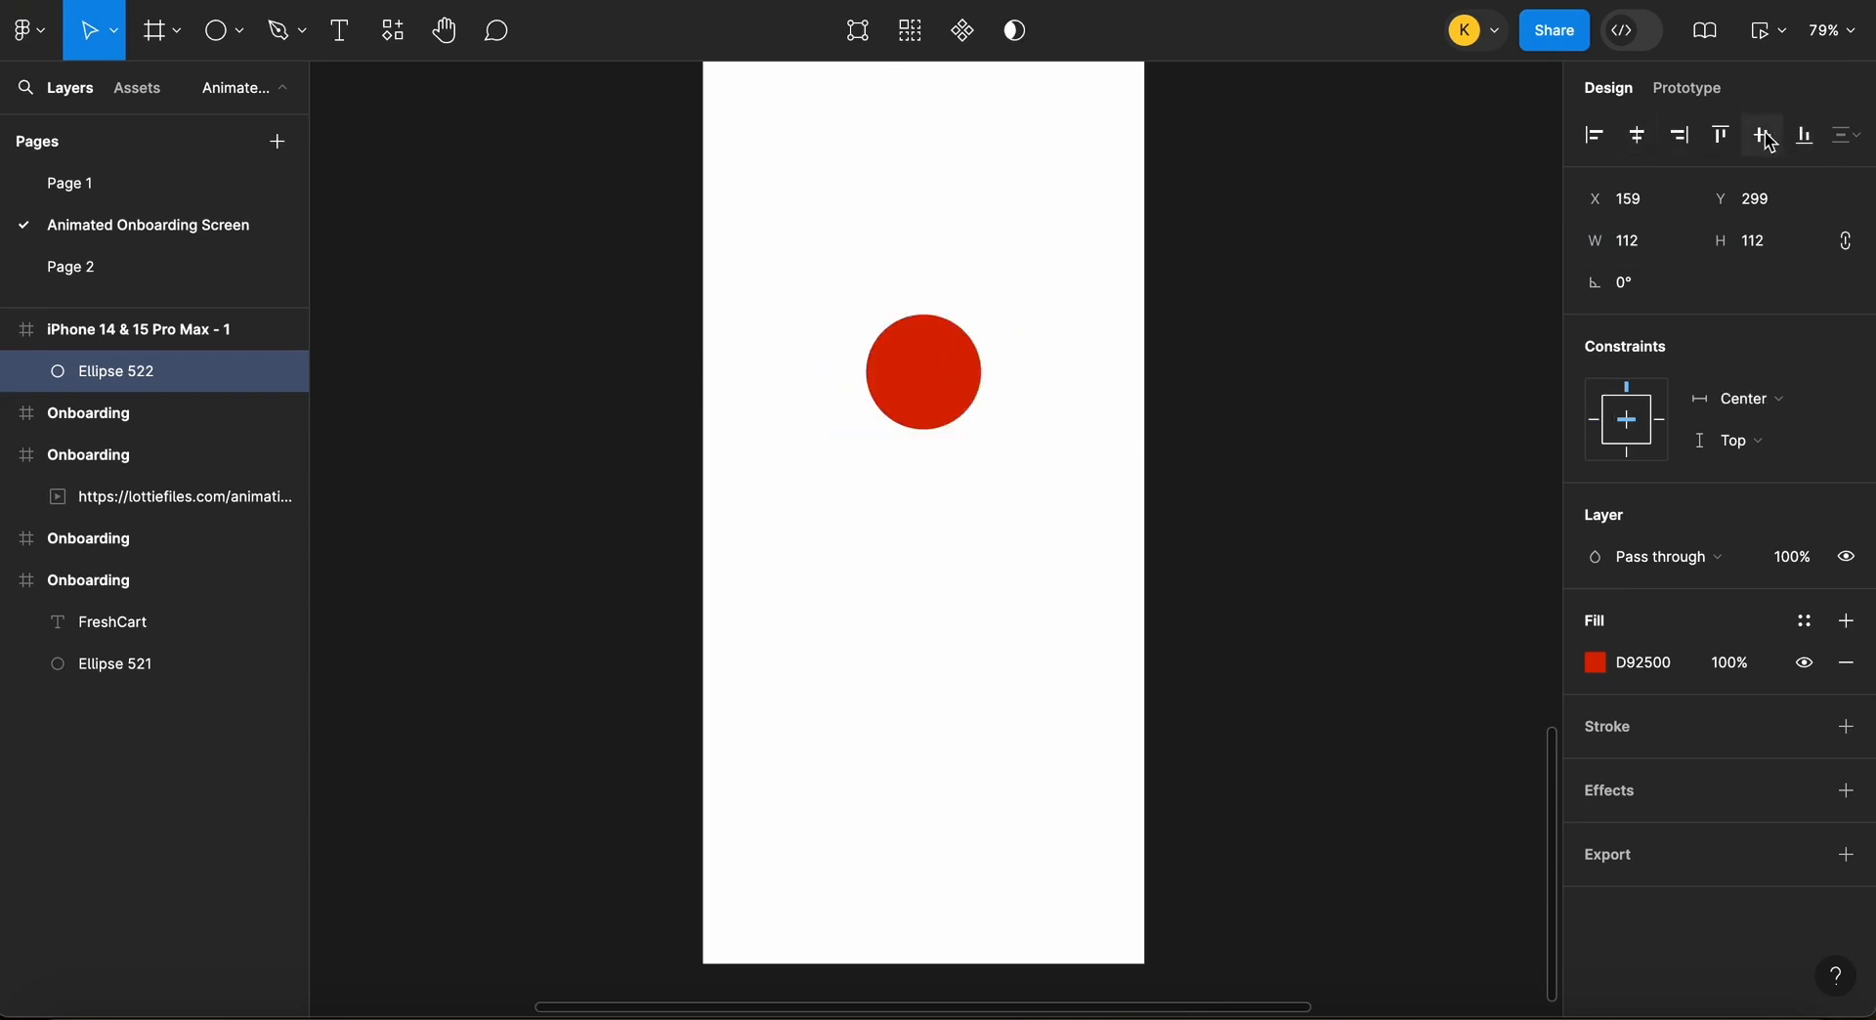
left_click(1762, 135)
scroll(941, 605, "down", 1)
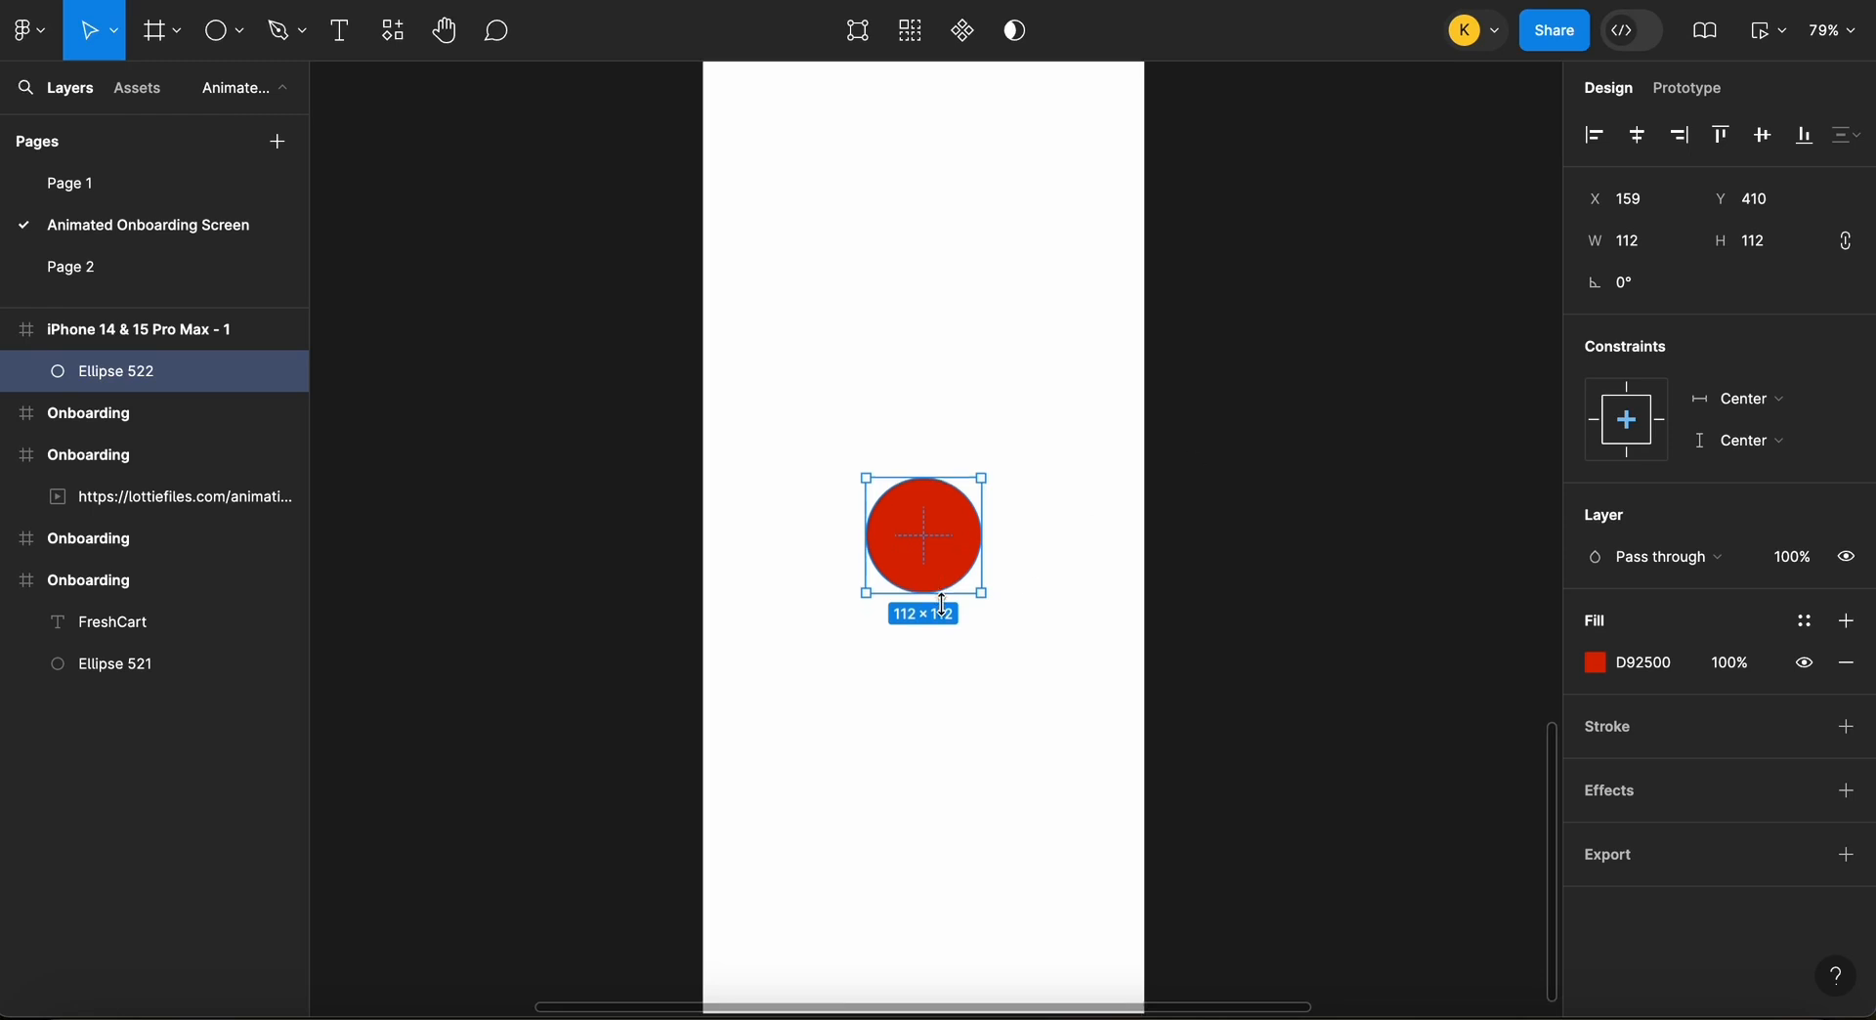
Add the text "FreshCart" over the red circle and move it to the circle's centre
left_click(937, 494)
left_click(344, 31)
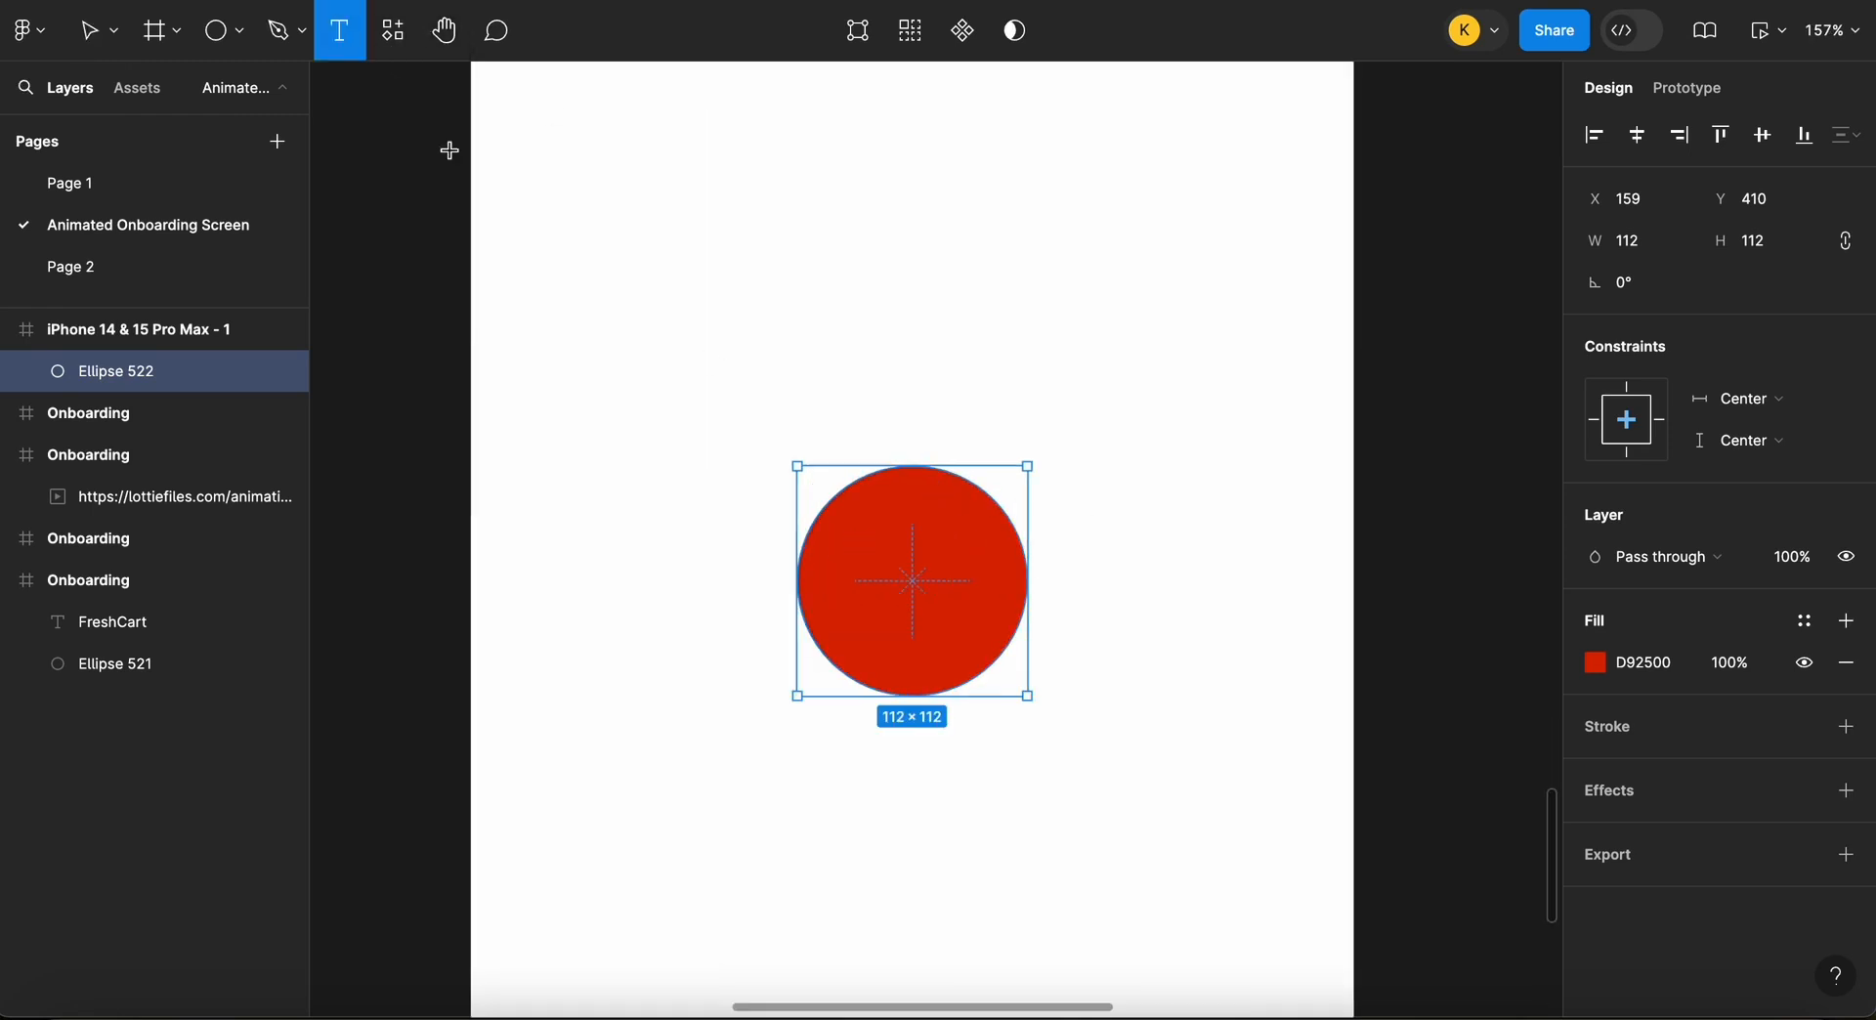
left_click(896, 537)
type("F")
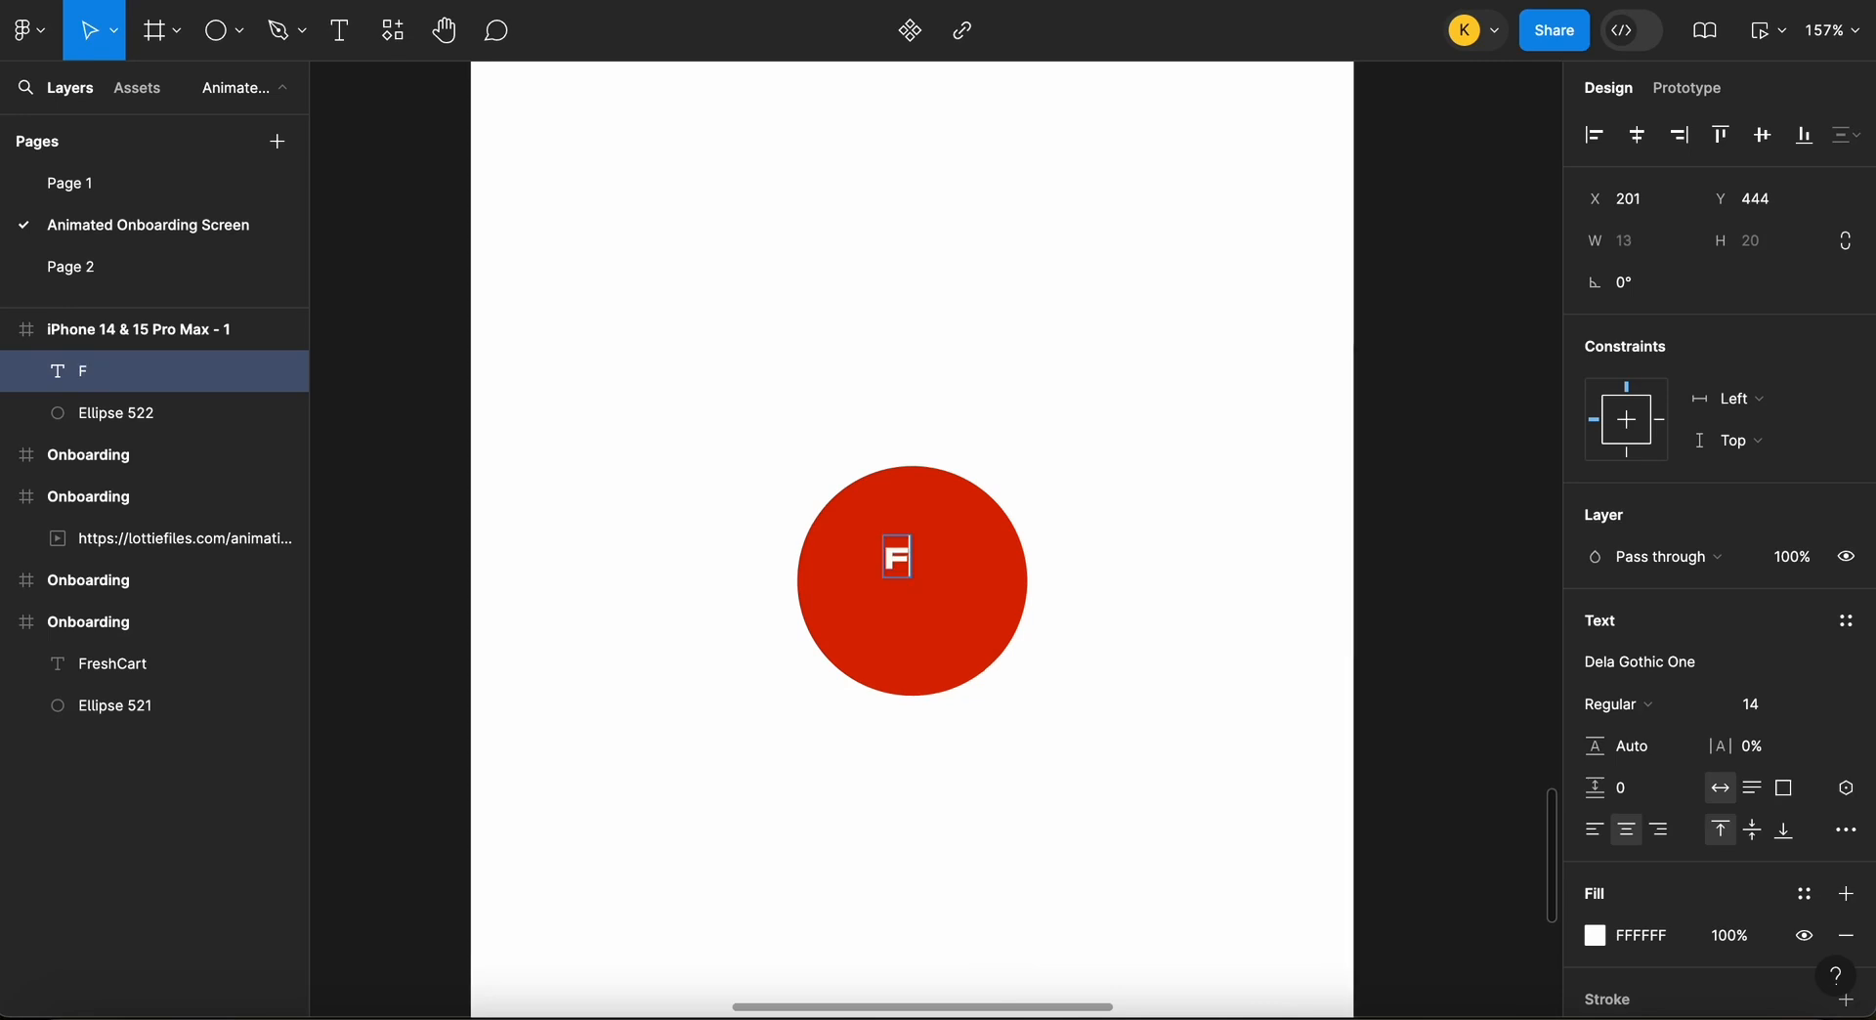
type("reshC")
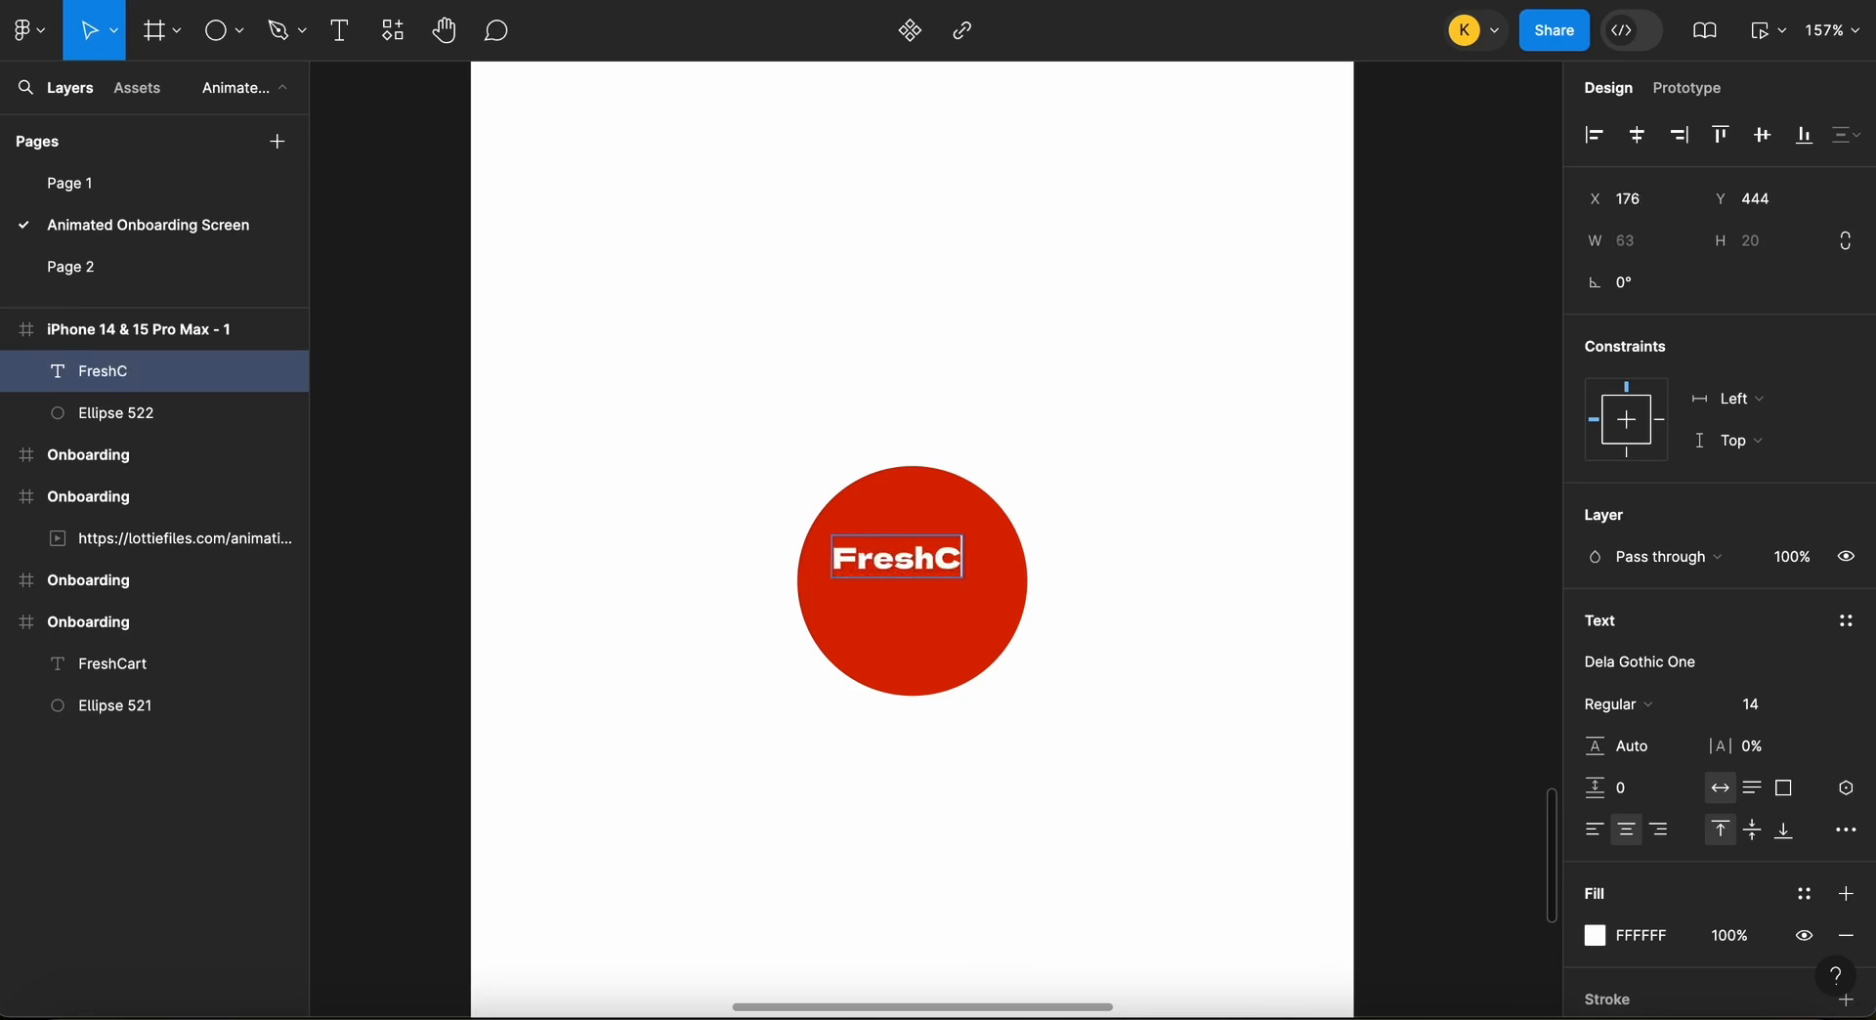
type("art")
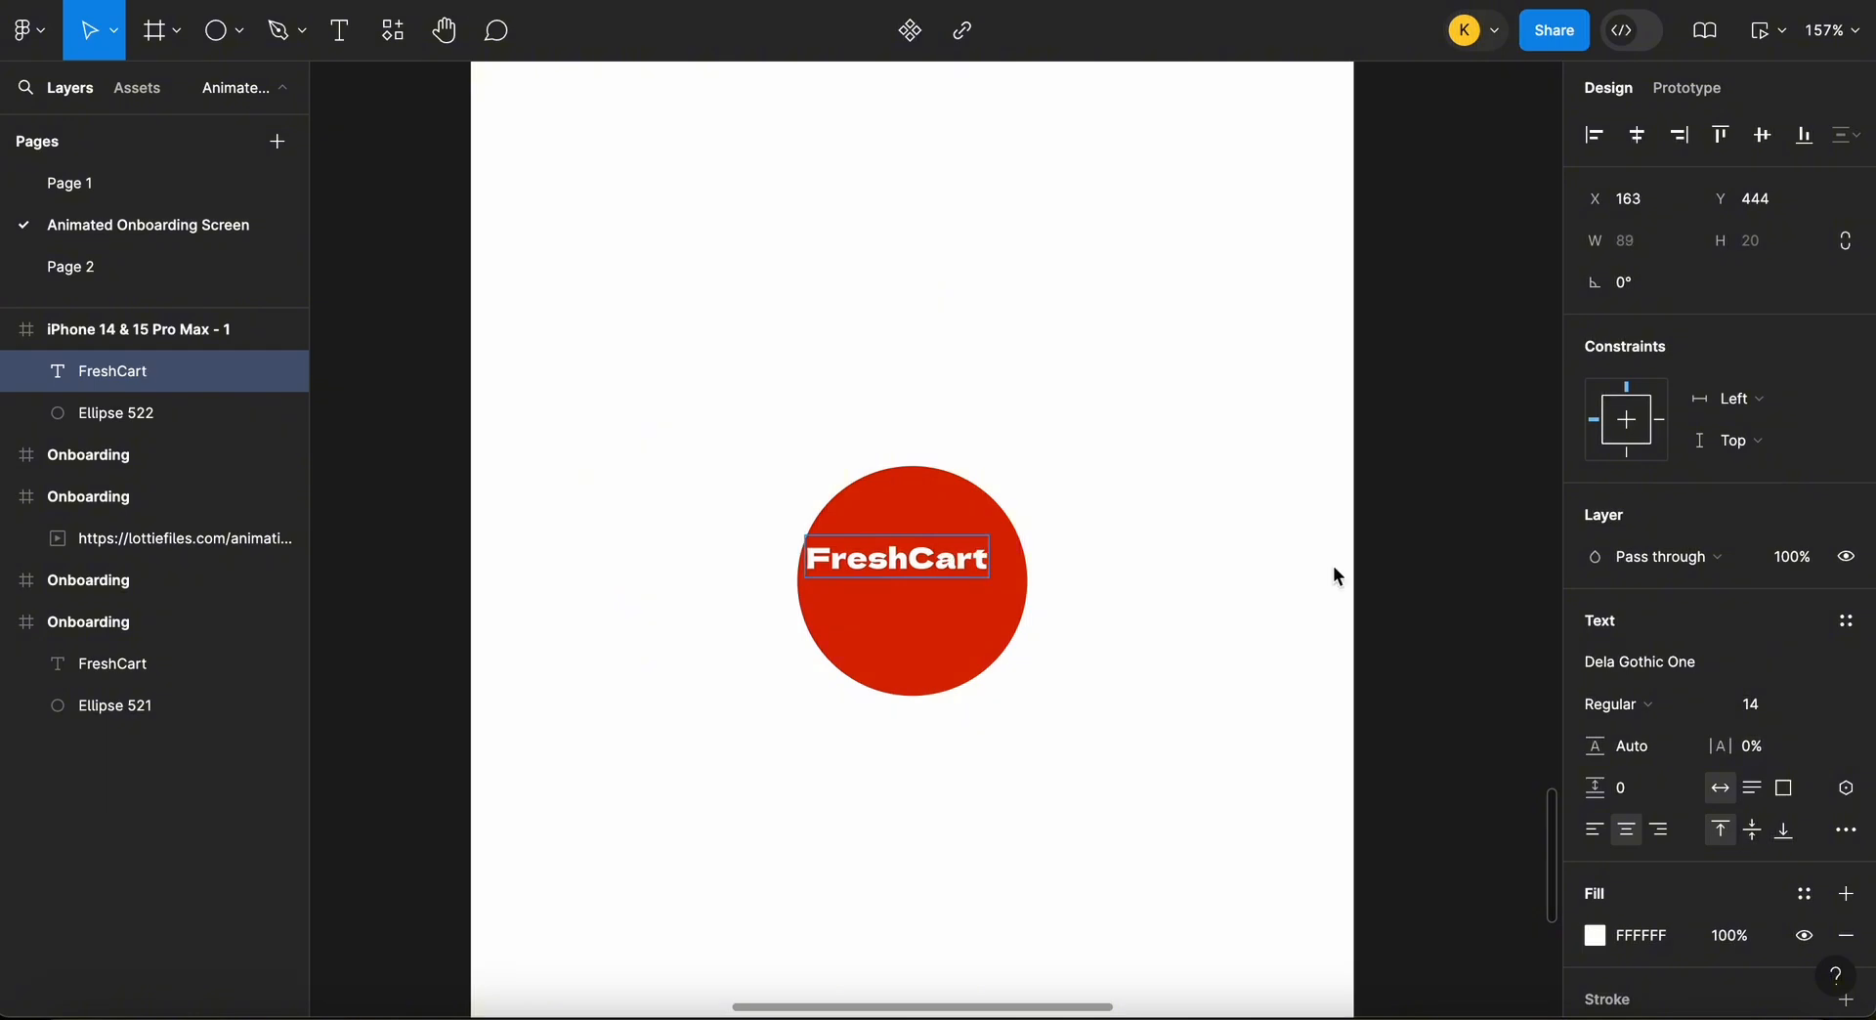
key("Escape")
left_click_drag(958, 565, 964, 589)
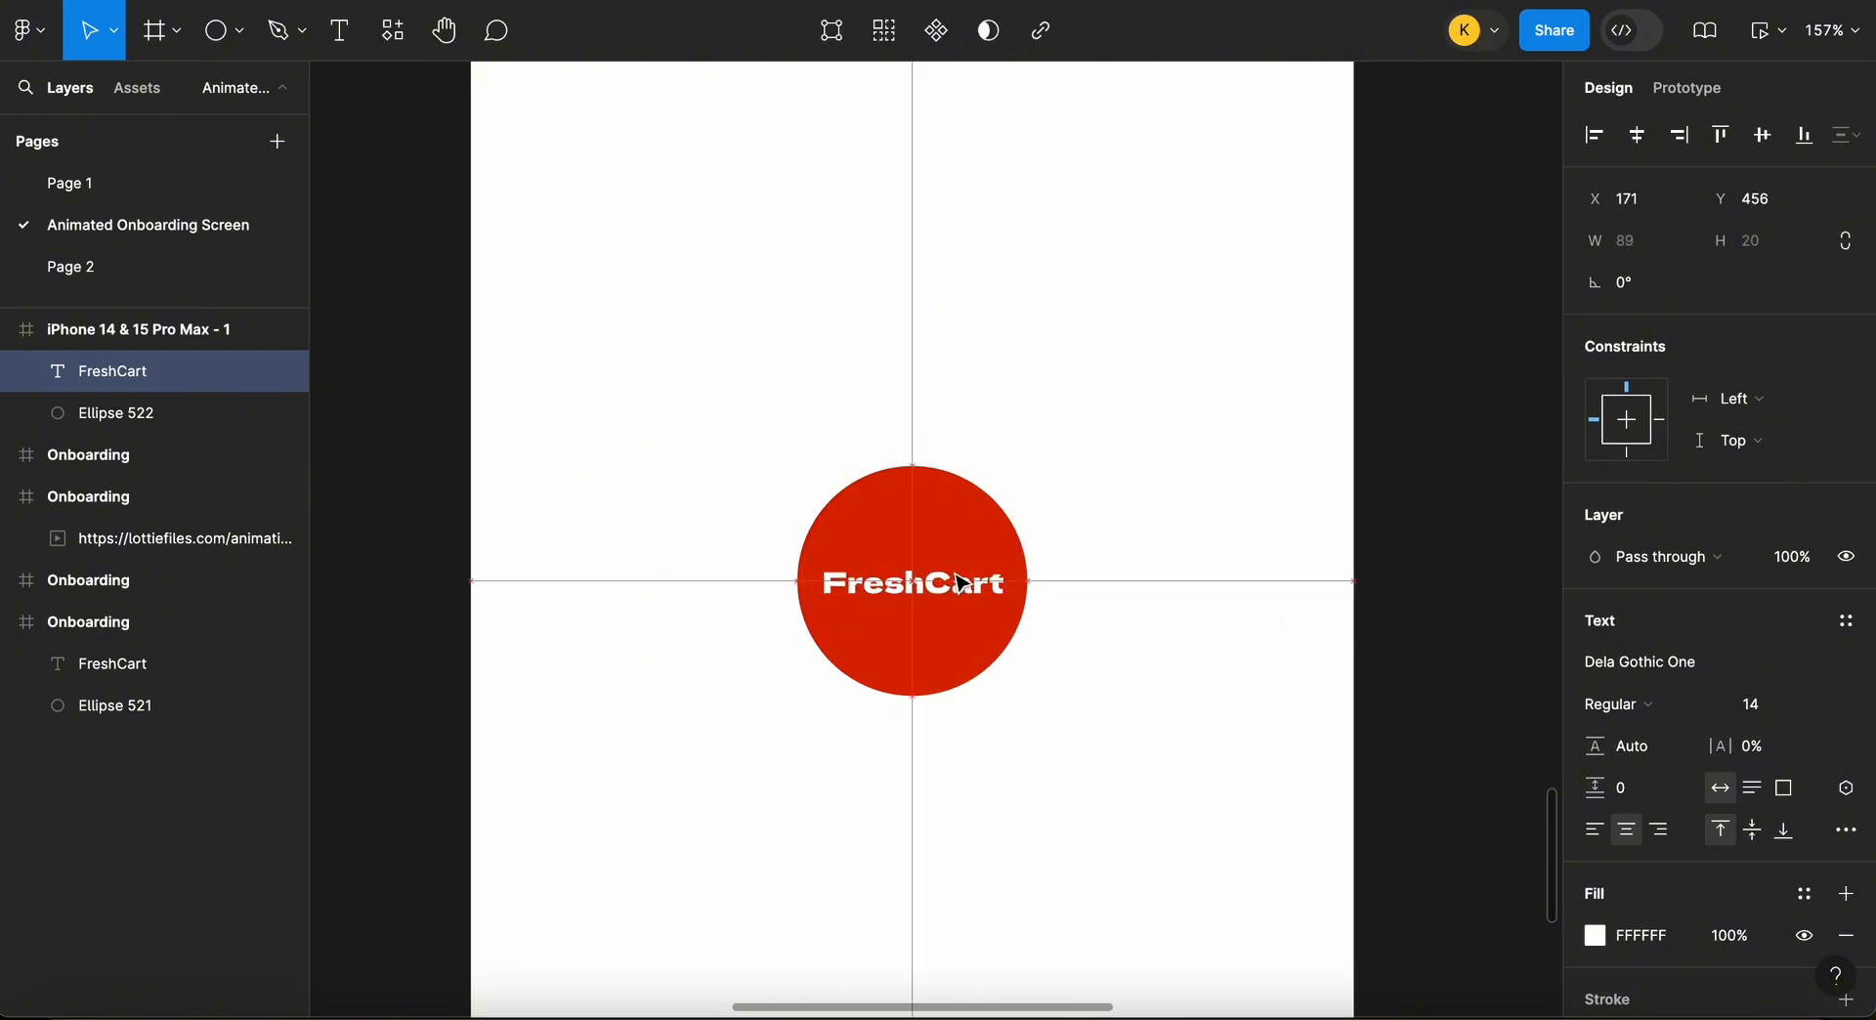
left_click(873, 355)
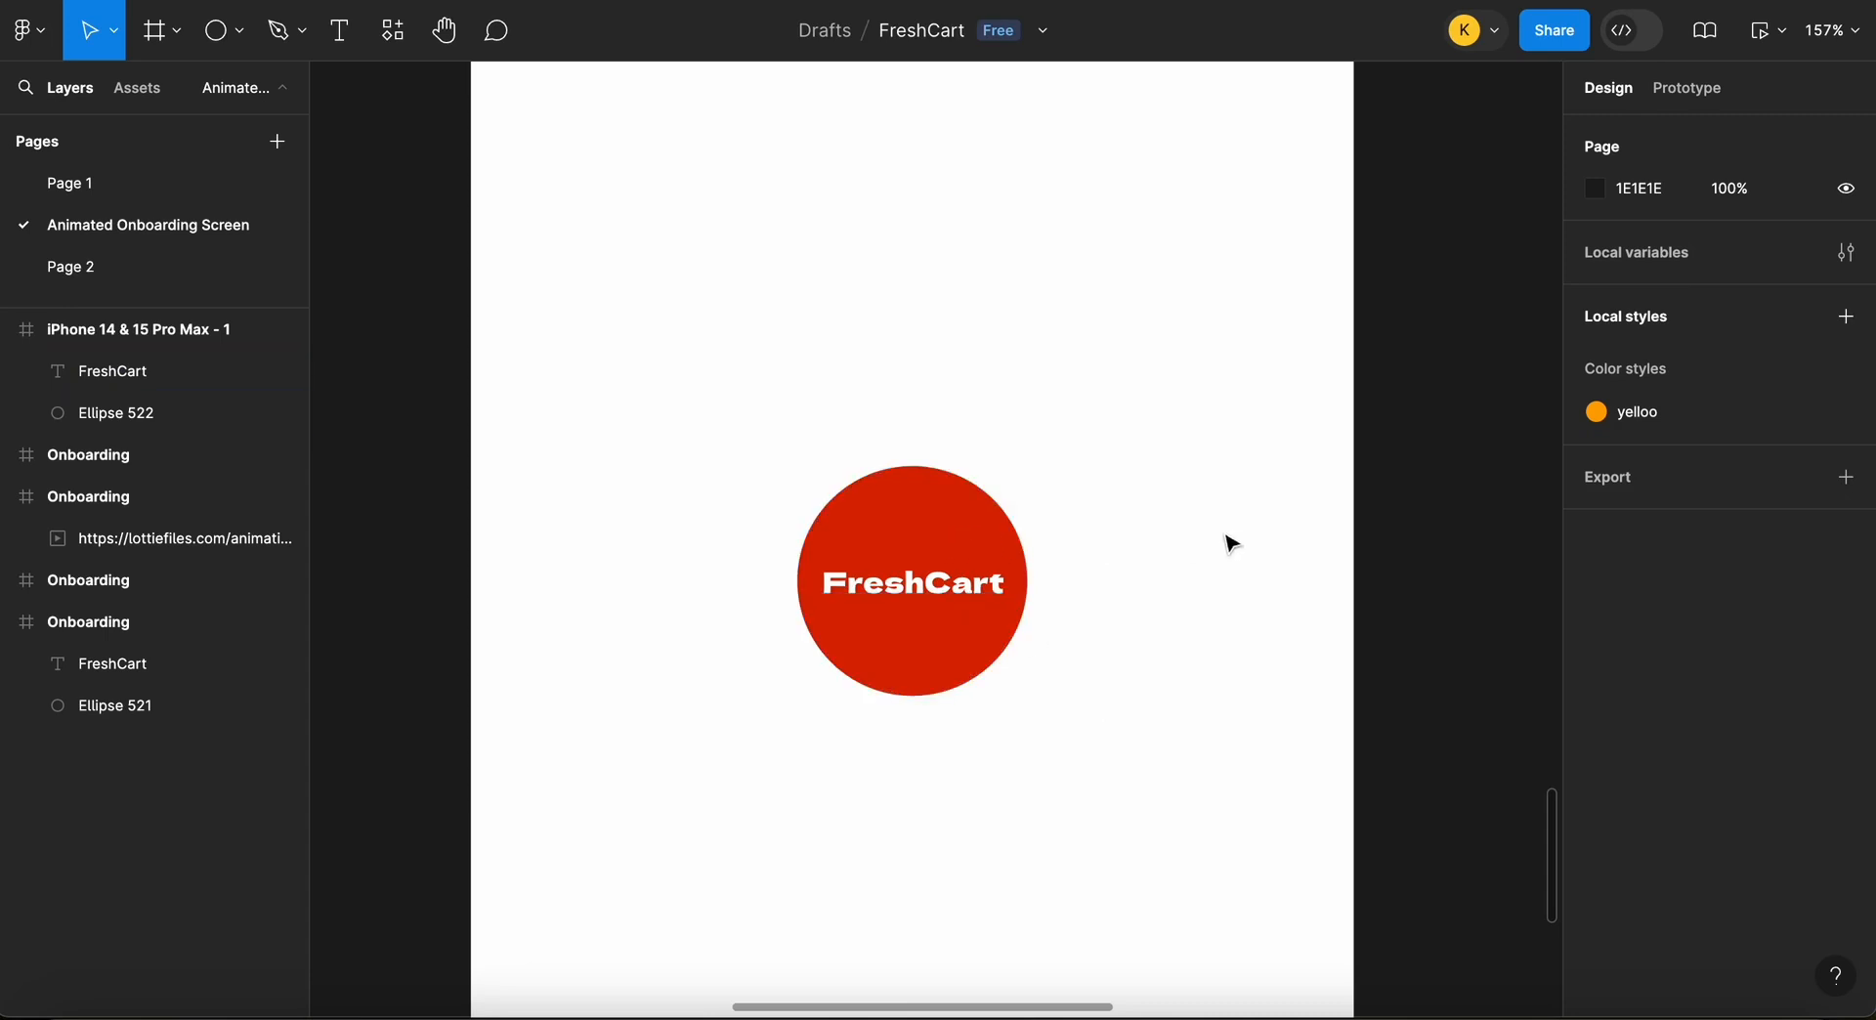
Duplicate the logo frame beside the original and shift both frames left on the canvas, leaving a small gap between them
key("shift+1")
left_click_drag(889, 236, 1204, 250)
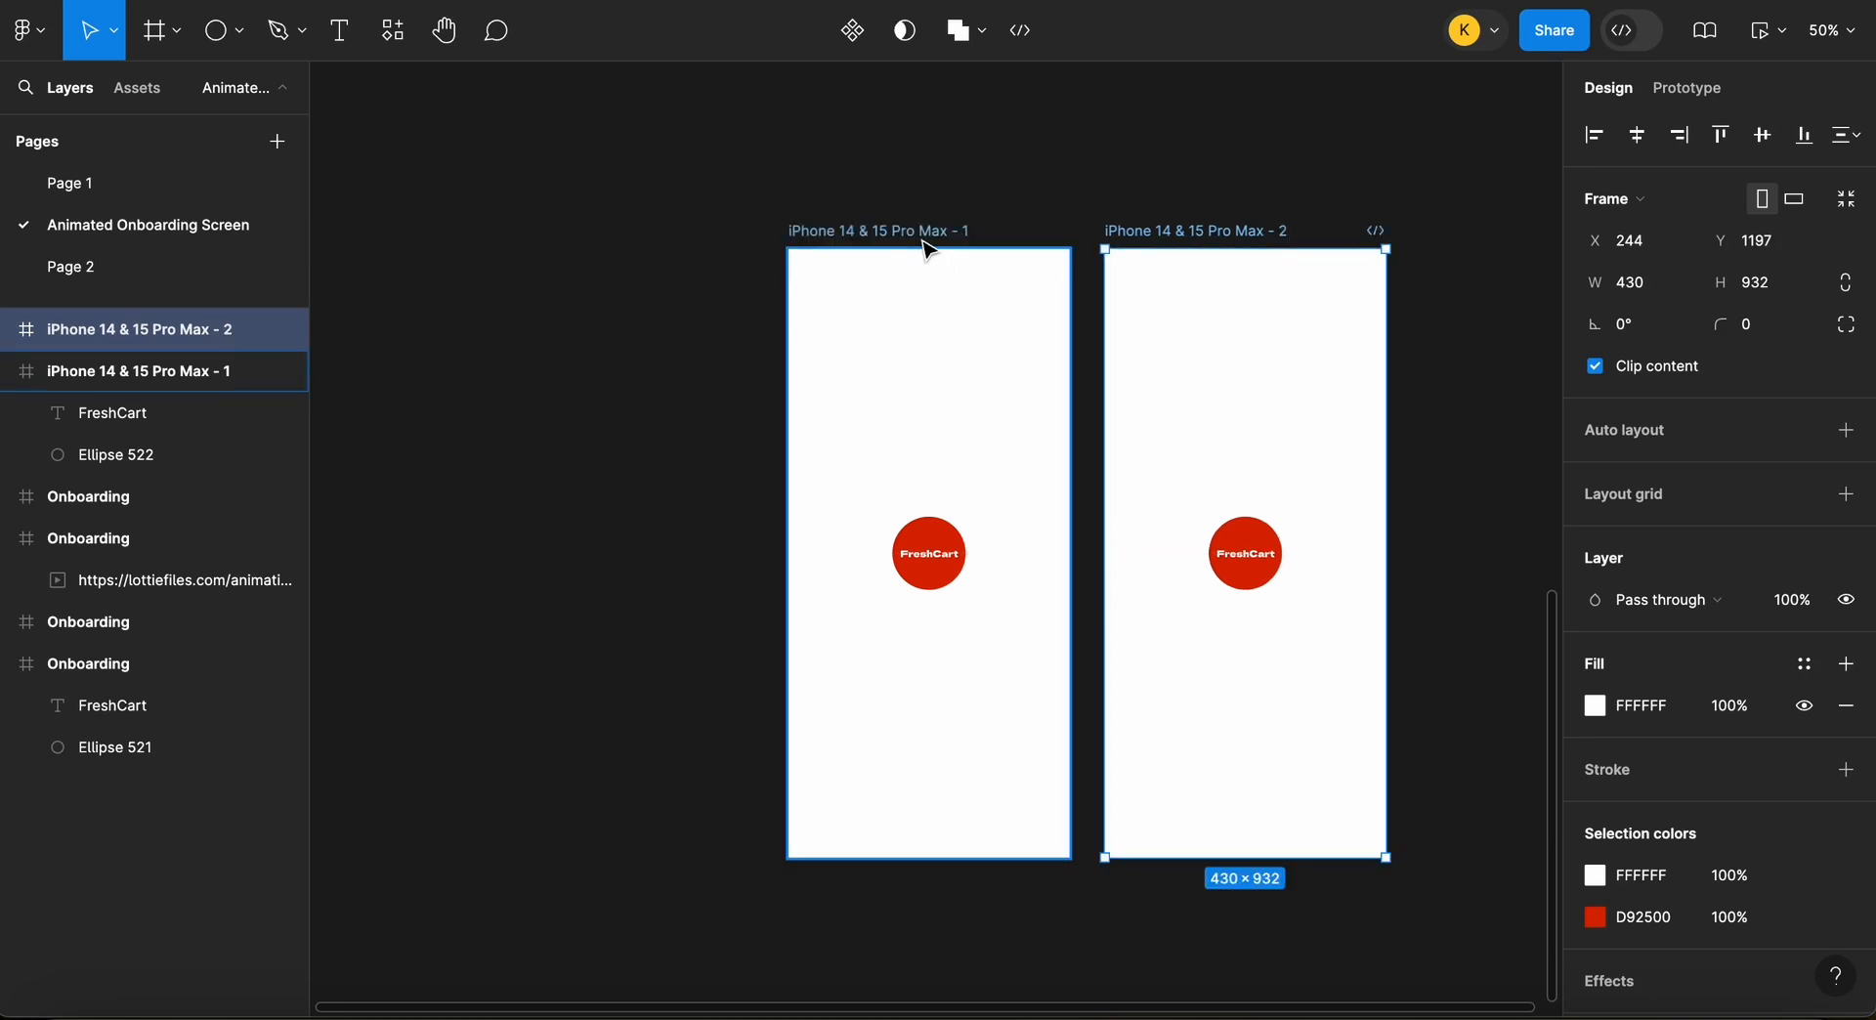
left_click_drag(930, 249, 712, 231)
left_click_drag(1213, 235, 1009, 214)
left_click(1399, 469)
Enlarge the red circle in the second frame until it covers nearly the whole frame, and centre it behind the text
left_click(1070, 521)
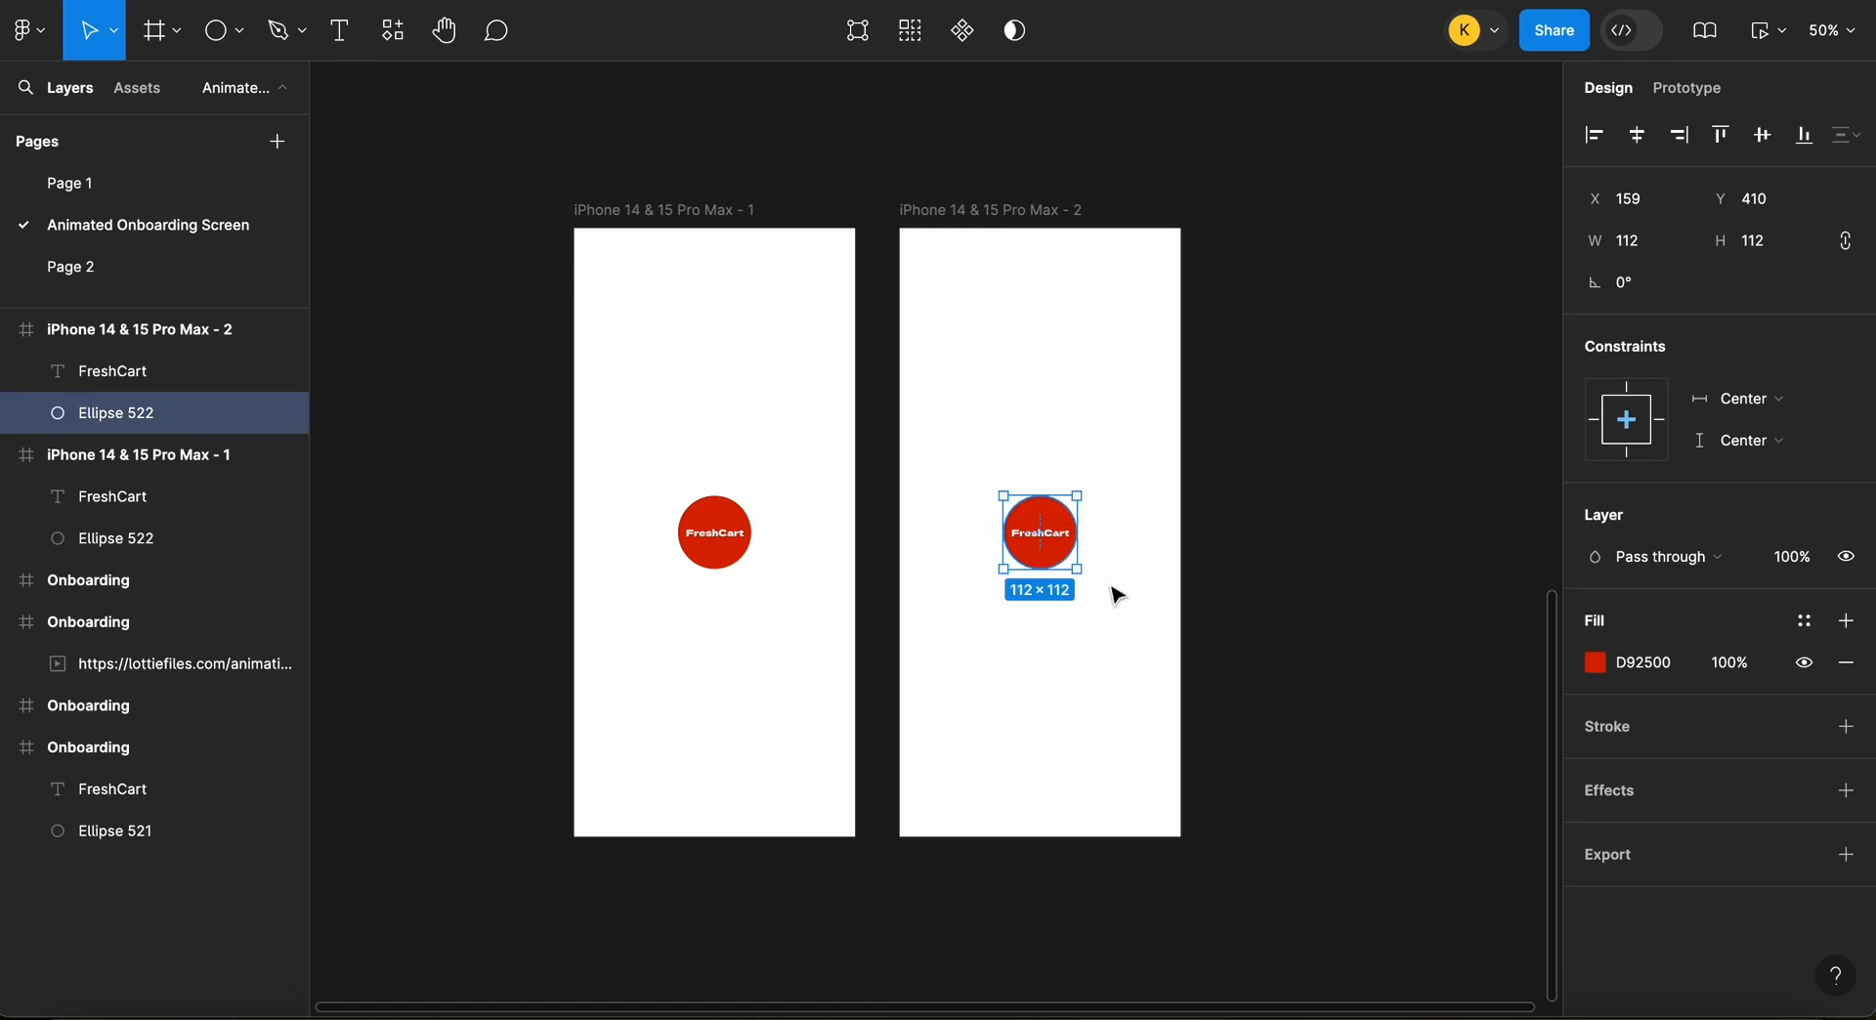
left_click_drag(1074, 565, 1141, 681)
scroll(1277, 703, "up", 2)
scroll(1303, 615, "up", 1)
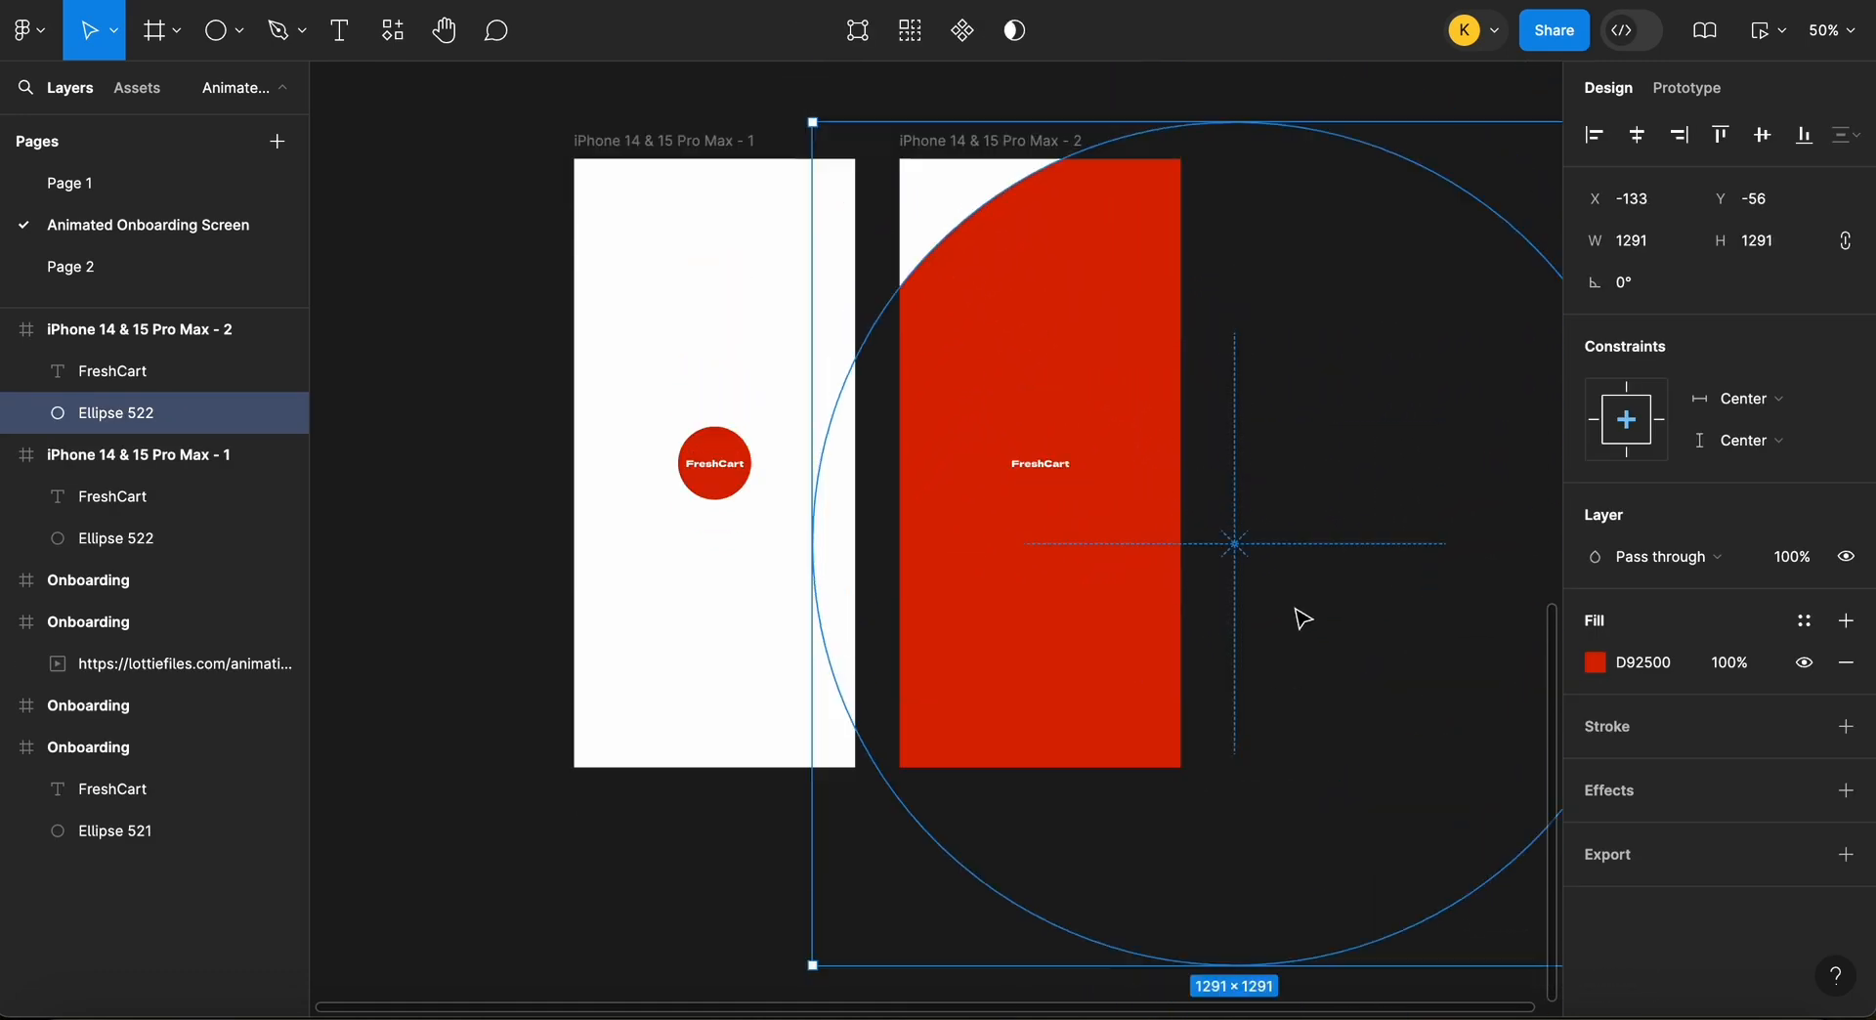
left_click_drag(1135, 524, 1054, 481)
left_click_drag(1294, 518, 1235, 515)
left_click_drag(1500, 919, 1299, 720)
left_click_drag(1010, 293, 1070, 349)
left_click(1214, 878)
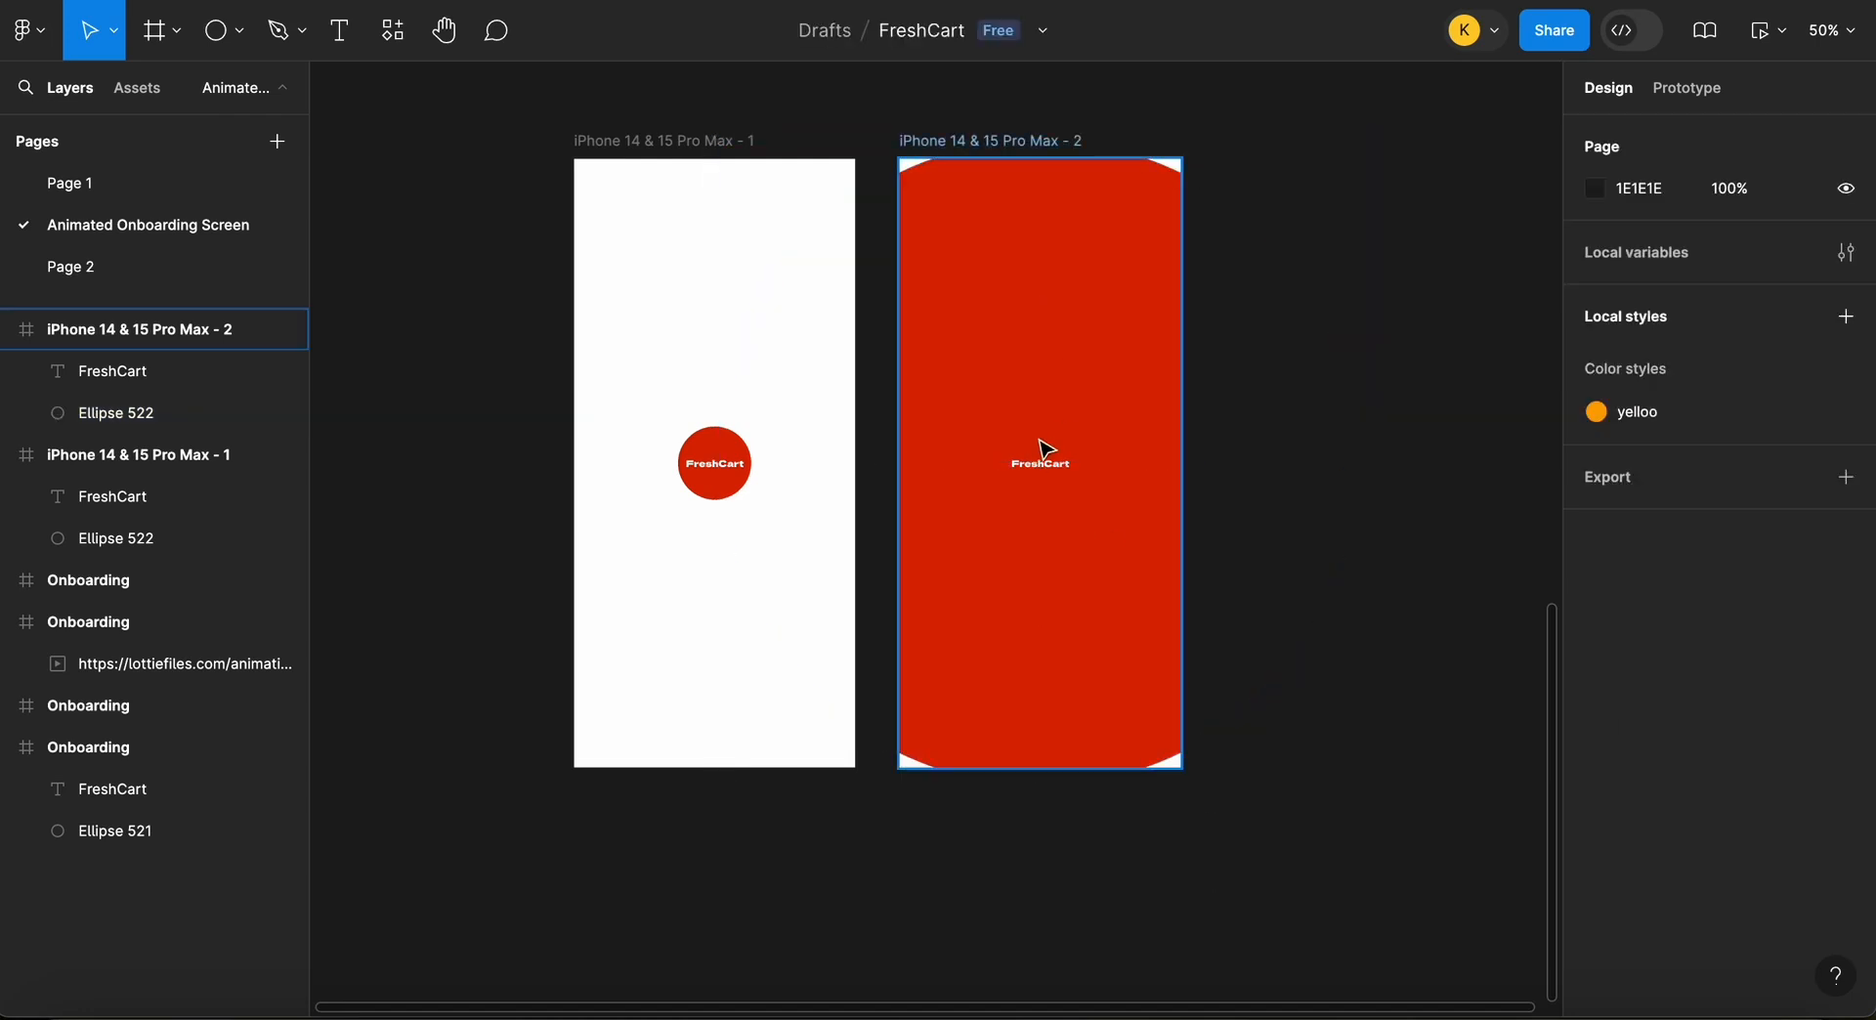
Recolour the second frame's white FreshCart text to D92500, sampled from the first frame's circle
left_click(1056, 476)
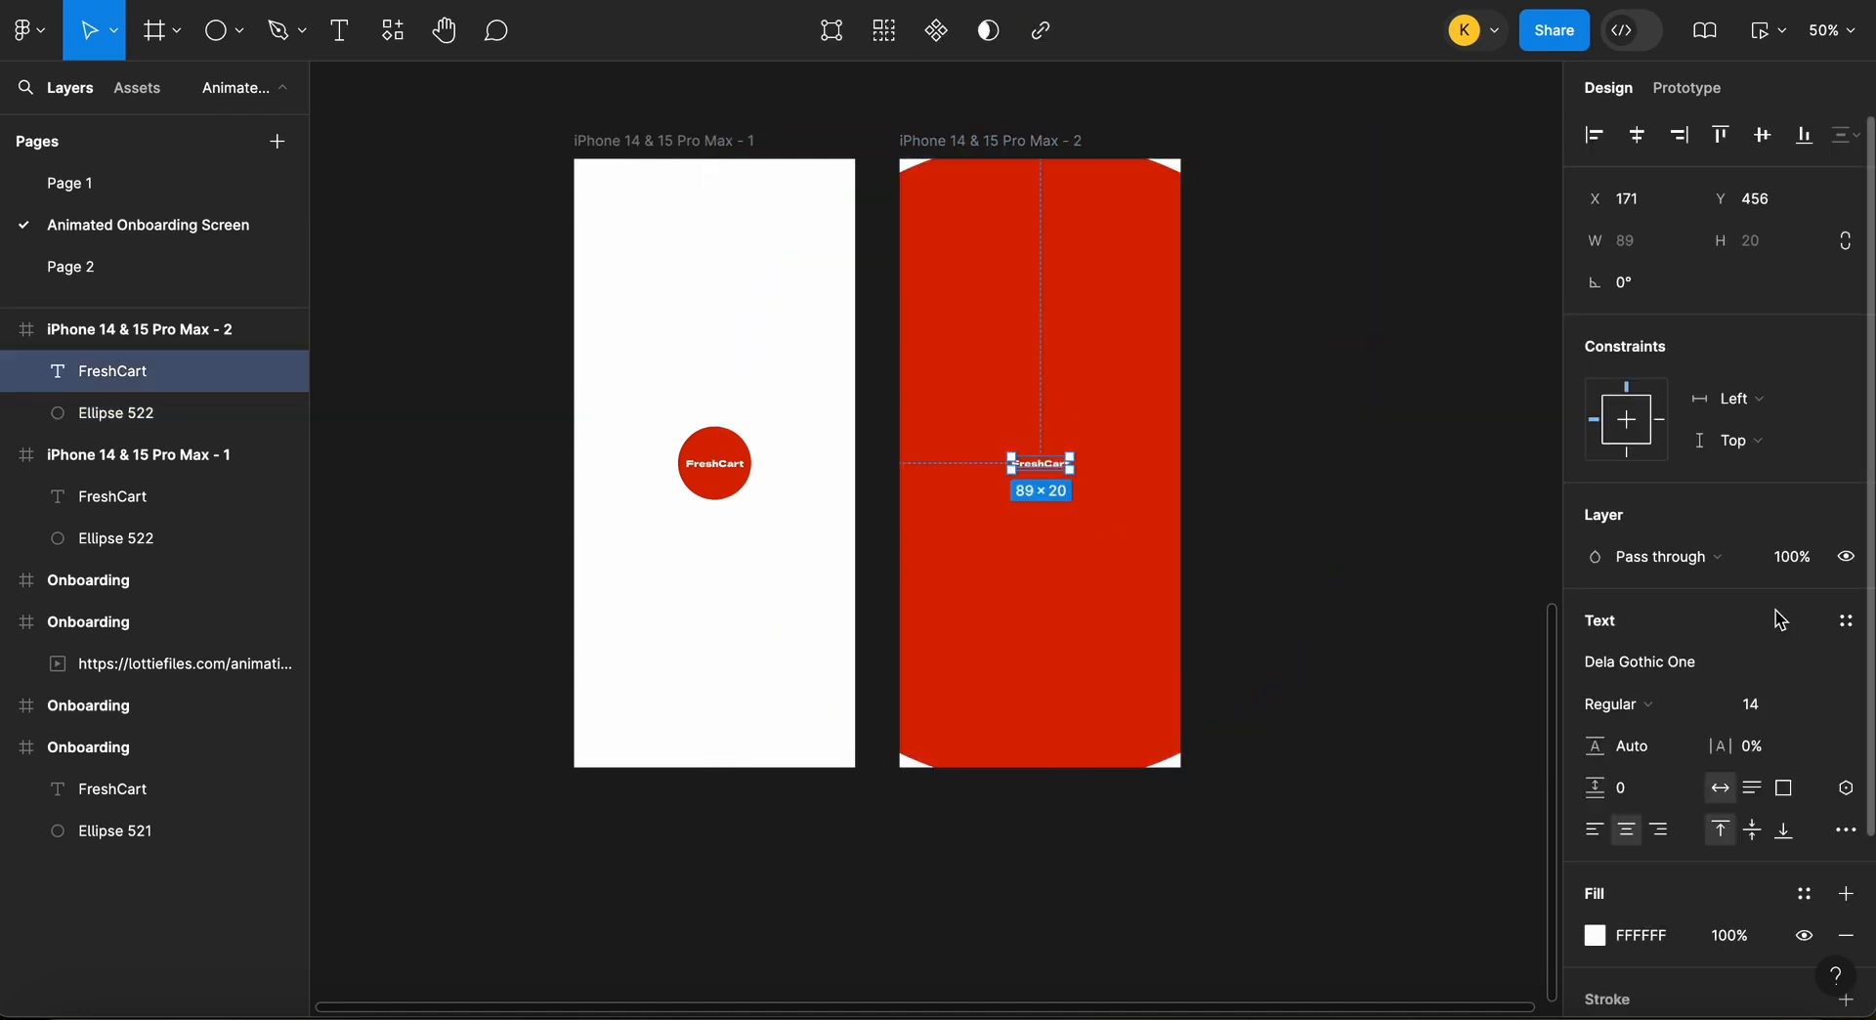
left_click(1596, 936)
left_click(1286, 704)
left_click(735, 437)
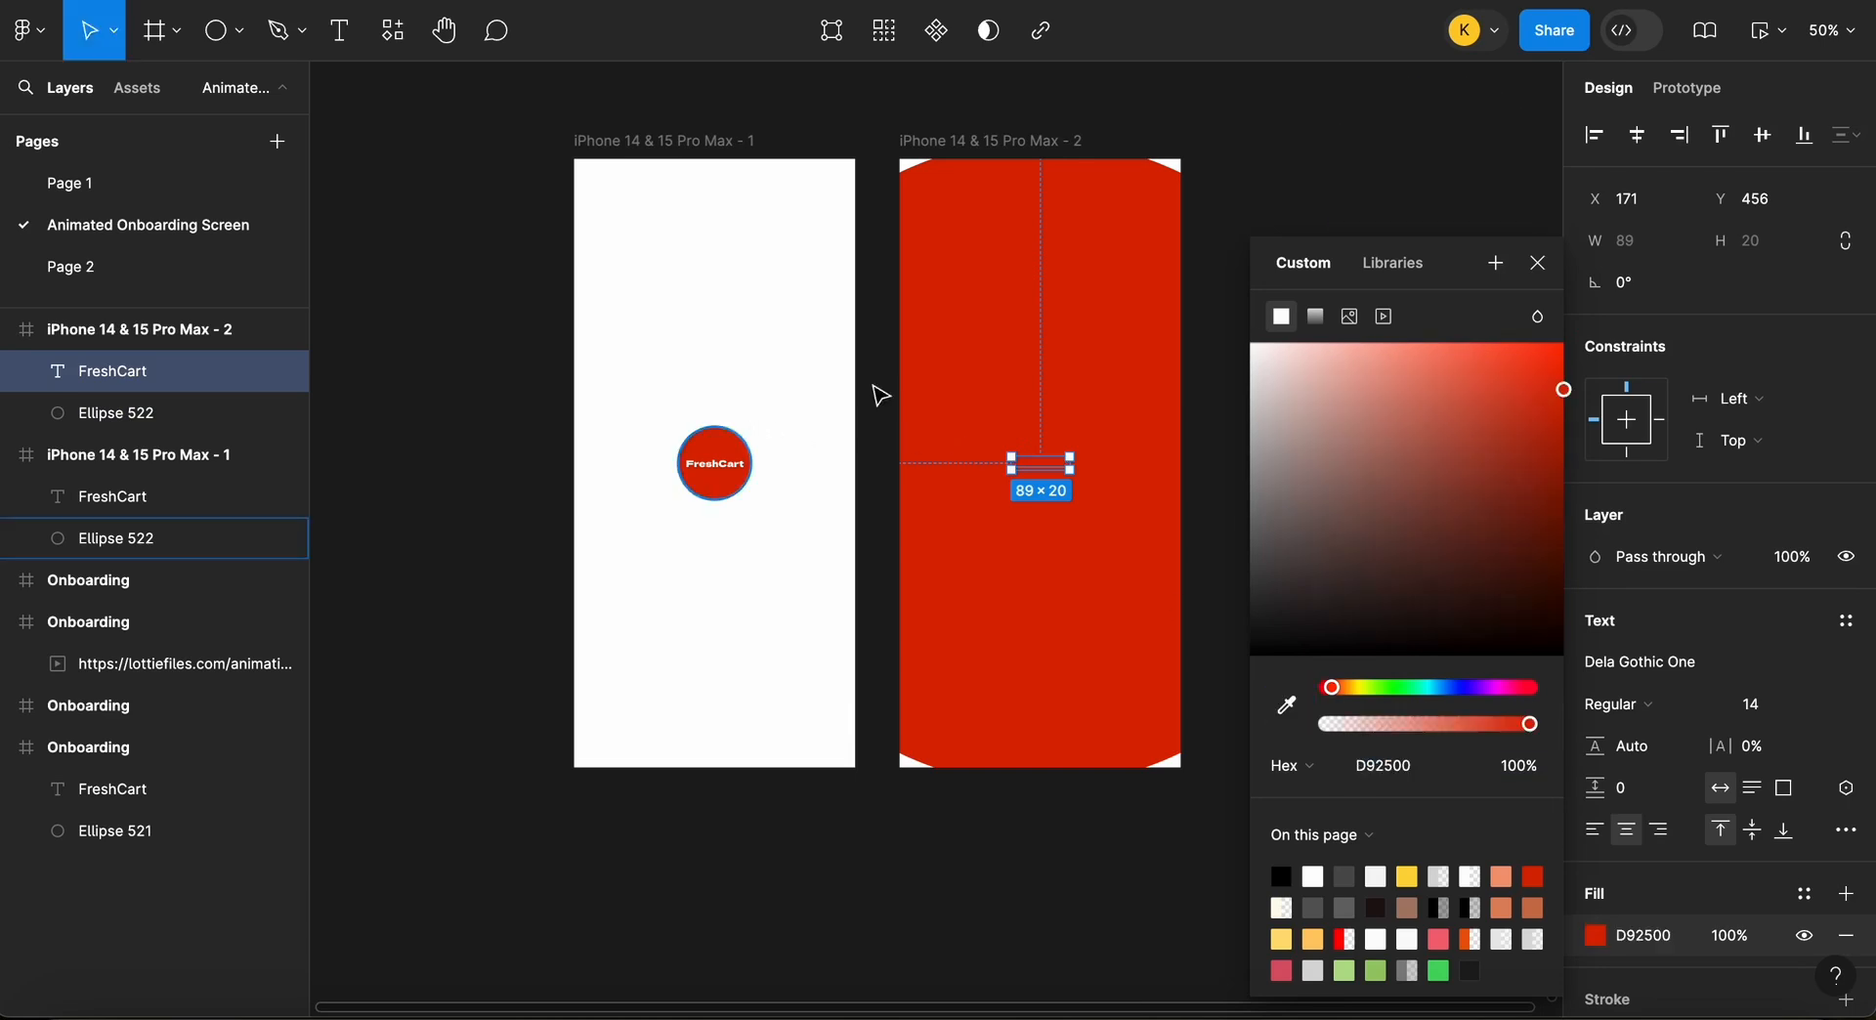
Change the D92500 selection colour of the whole second frame to white, FFFFFF
left_click(1018, 142)
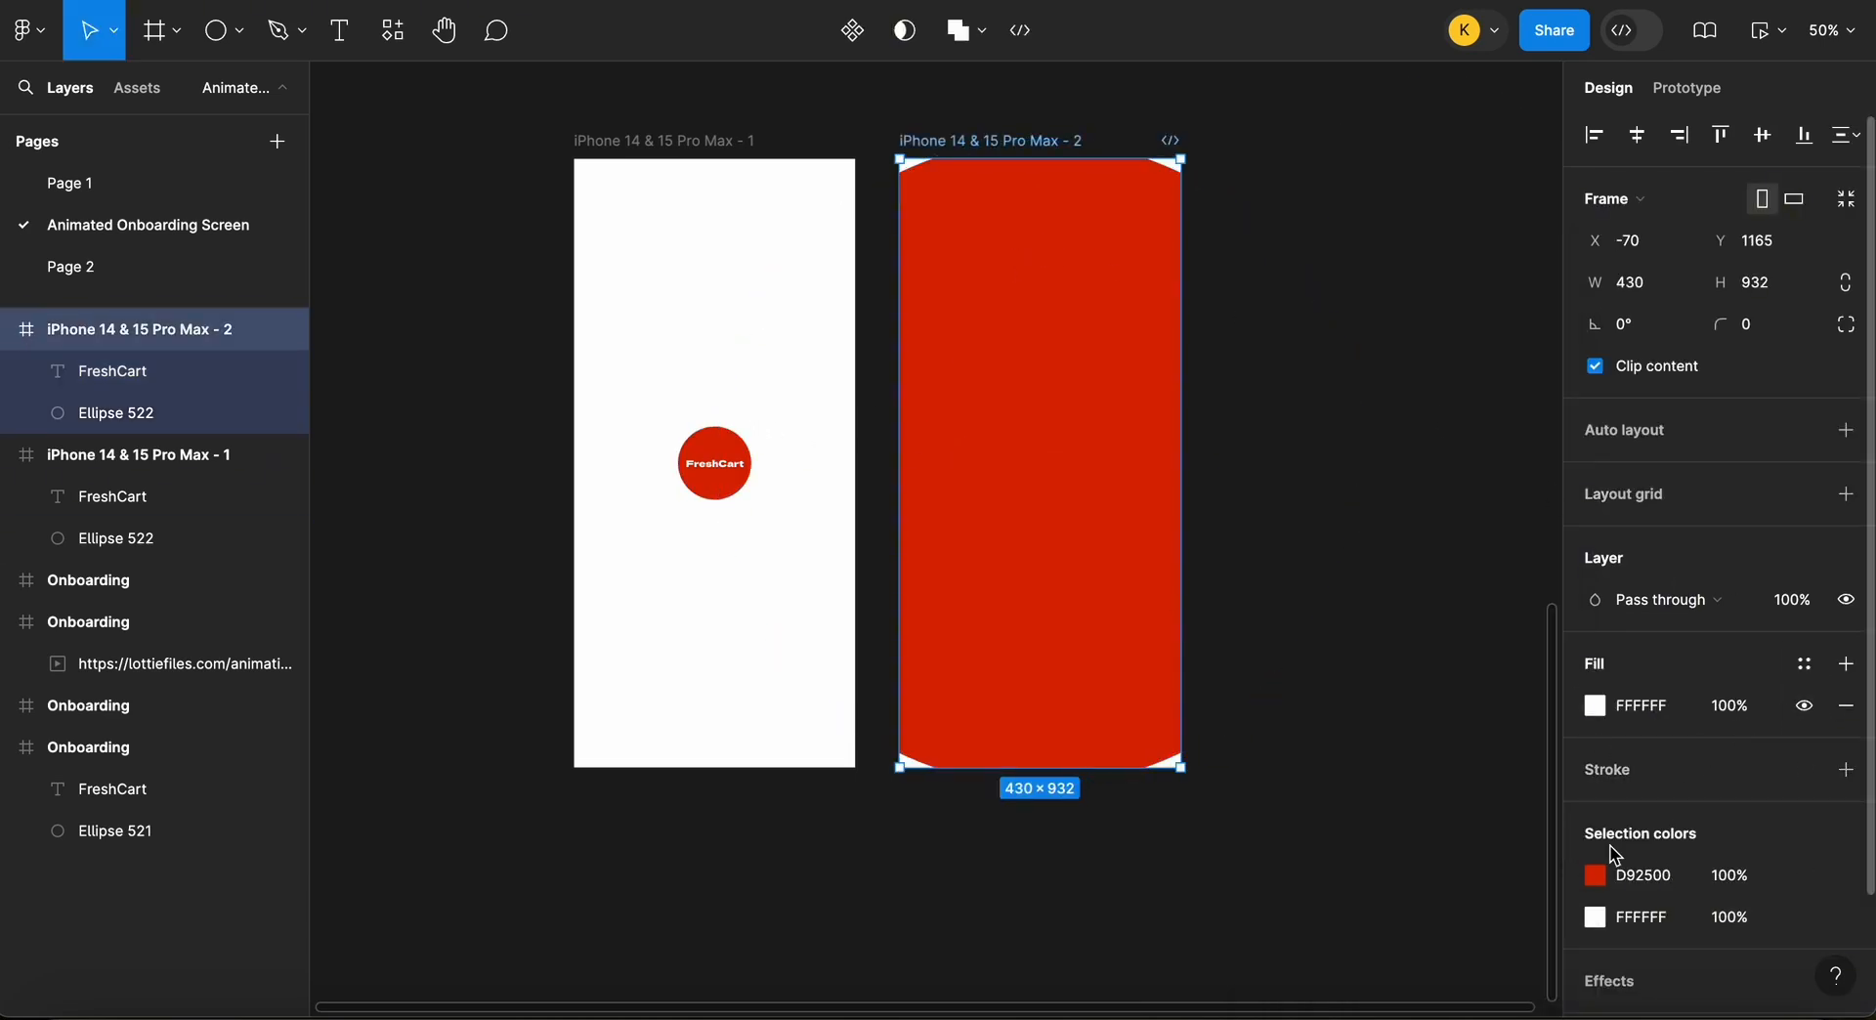
left_click(1595, 875)
left_click_drag(1345, 420, 1178, 192)
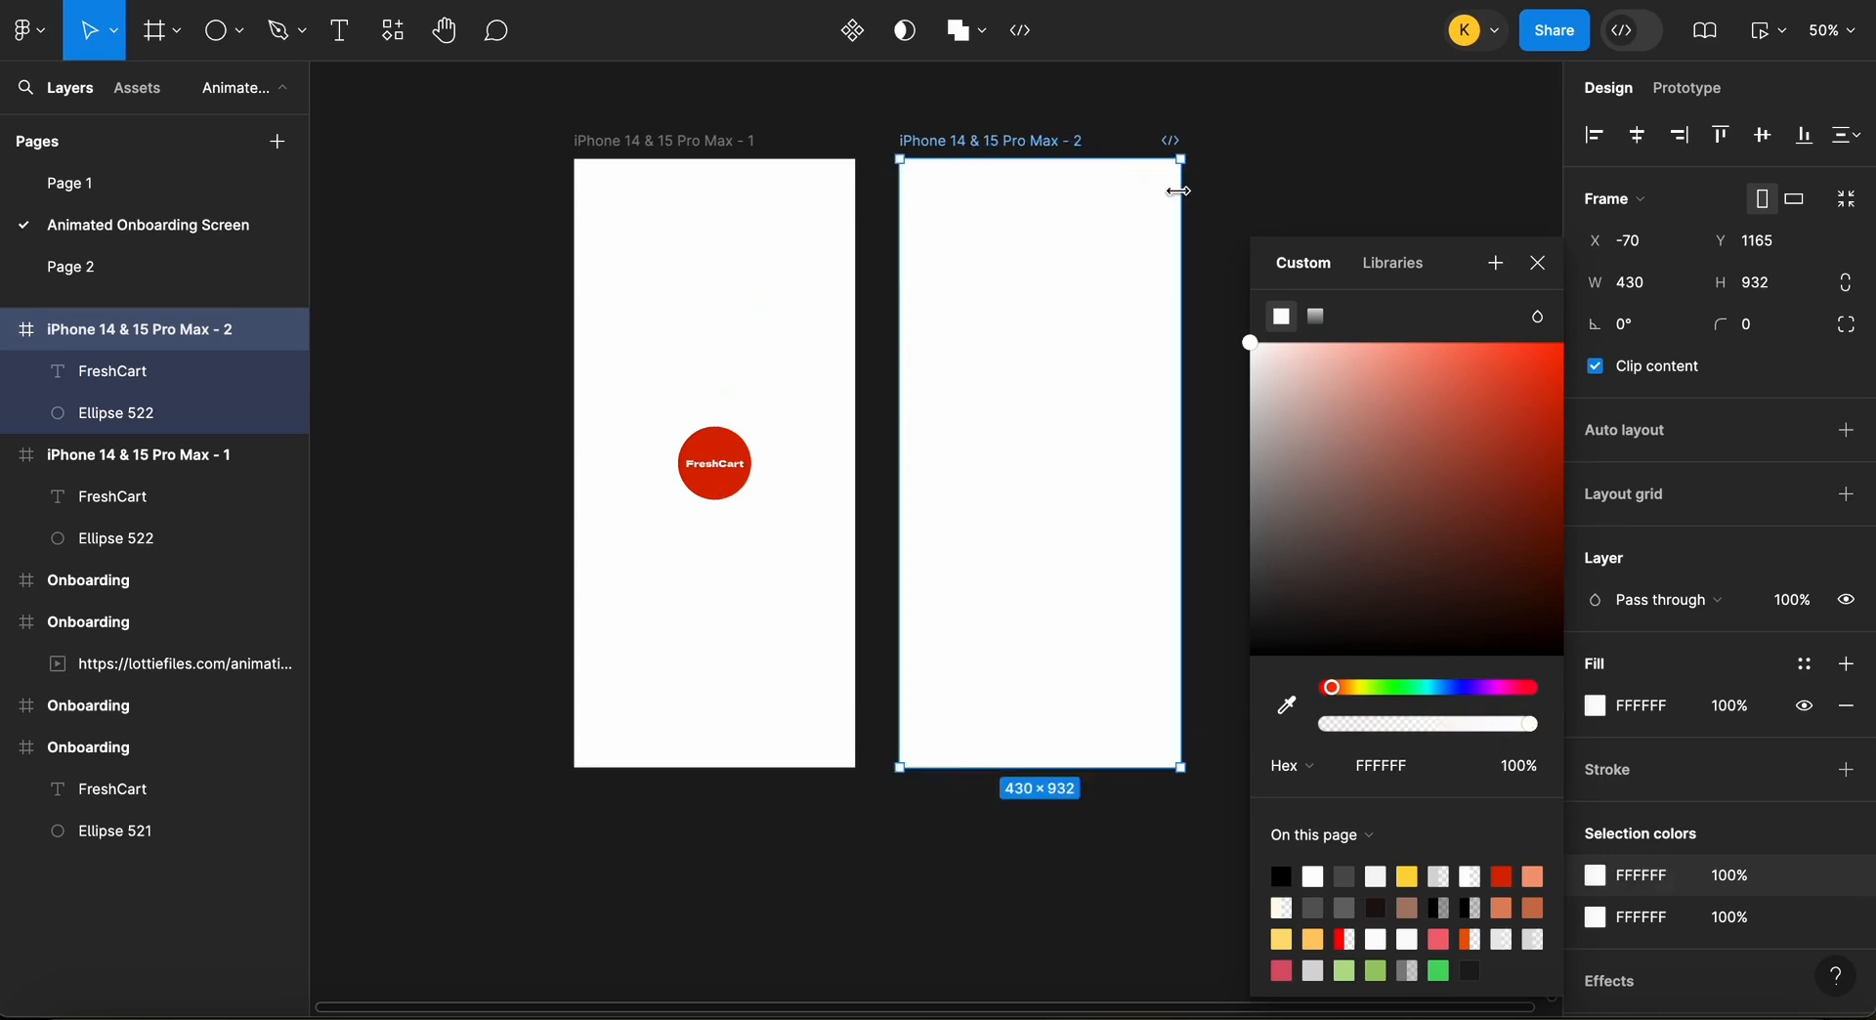
left_click(1542, 261)
Set only the FreshCart text's fill in the second frame to D92500 with the eyedropper on the first frame's circle
left_click(1047, 466)
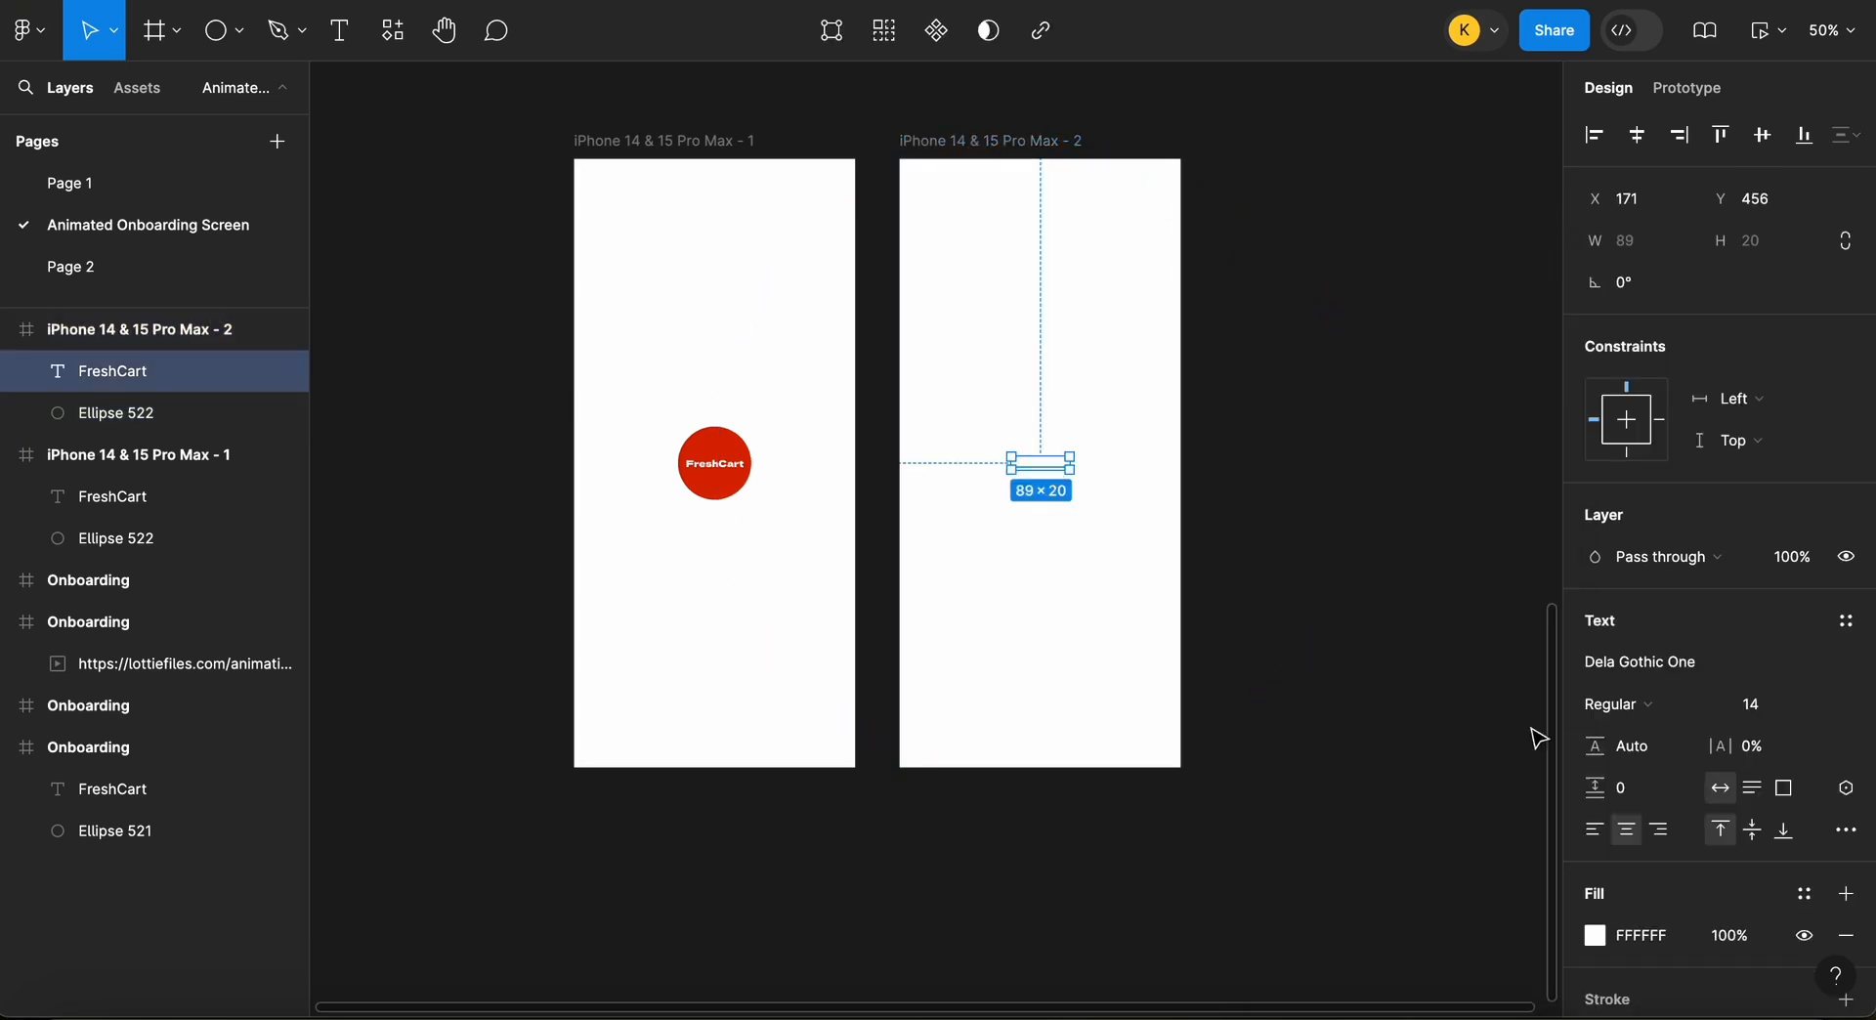
left_click(1596, 936)
left_click(1280, 705)
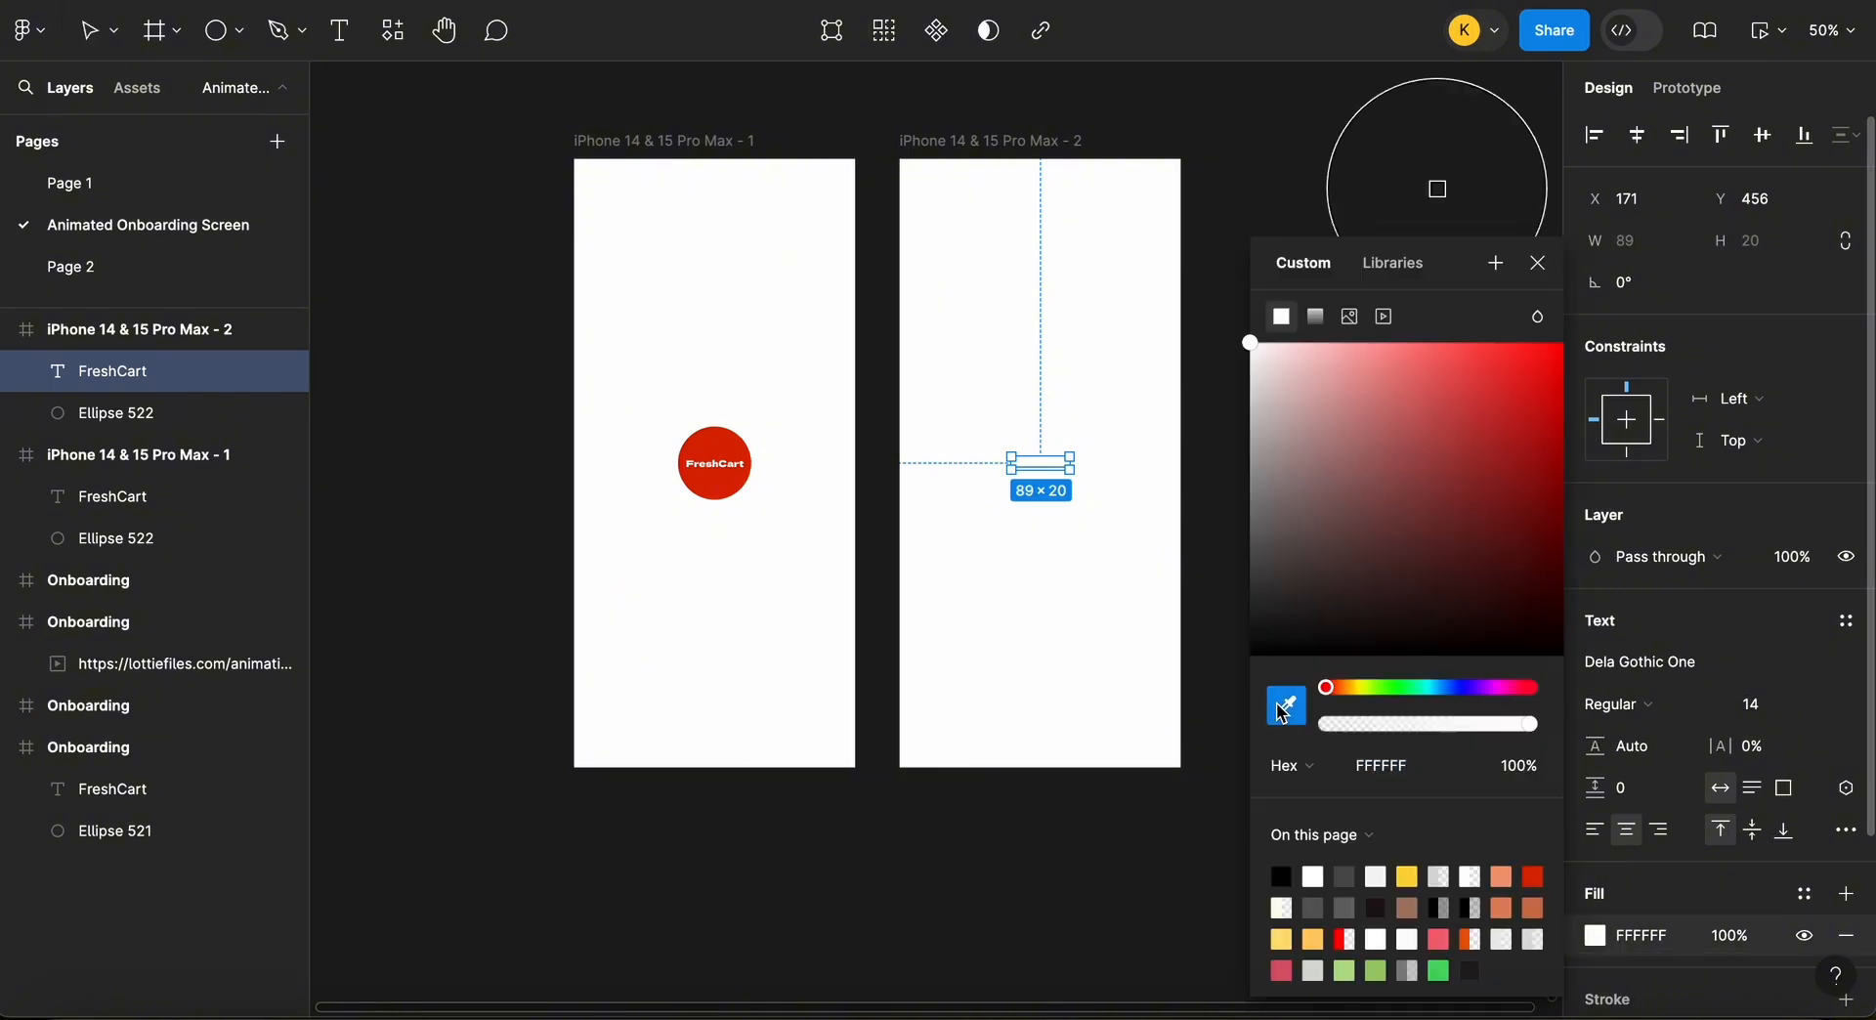
left_click(702, 435)
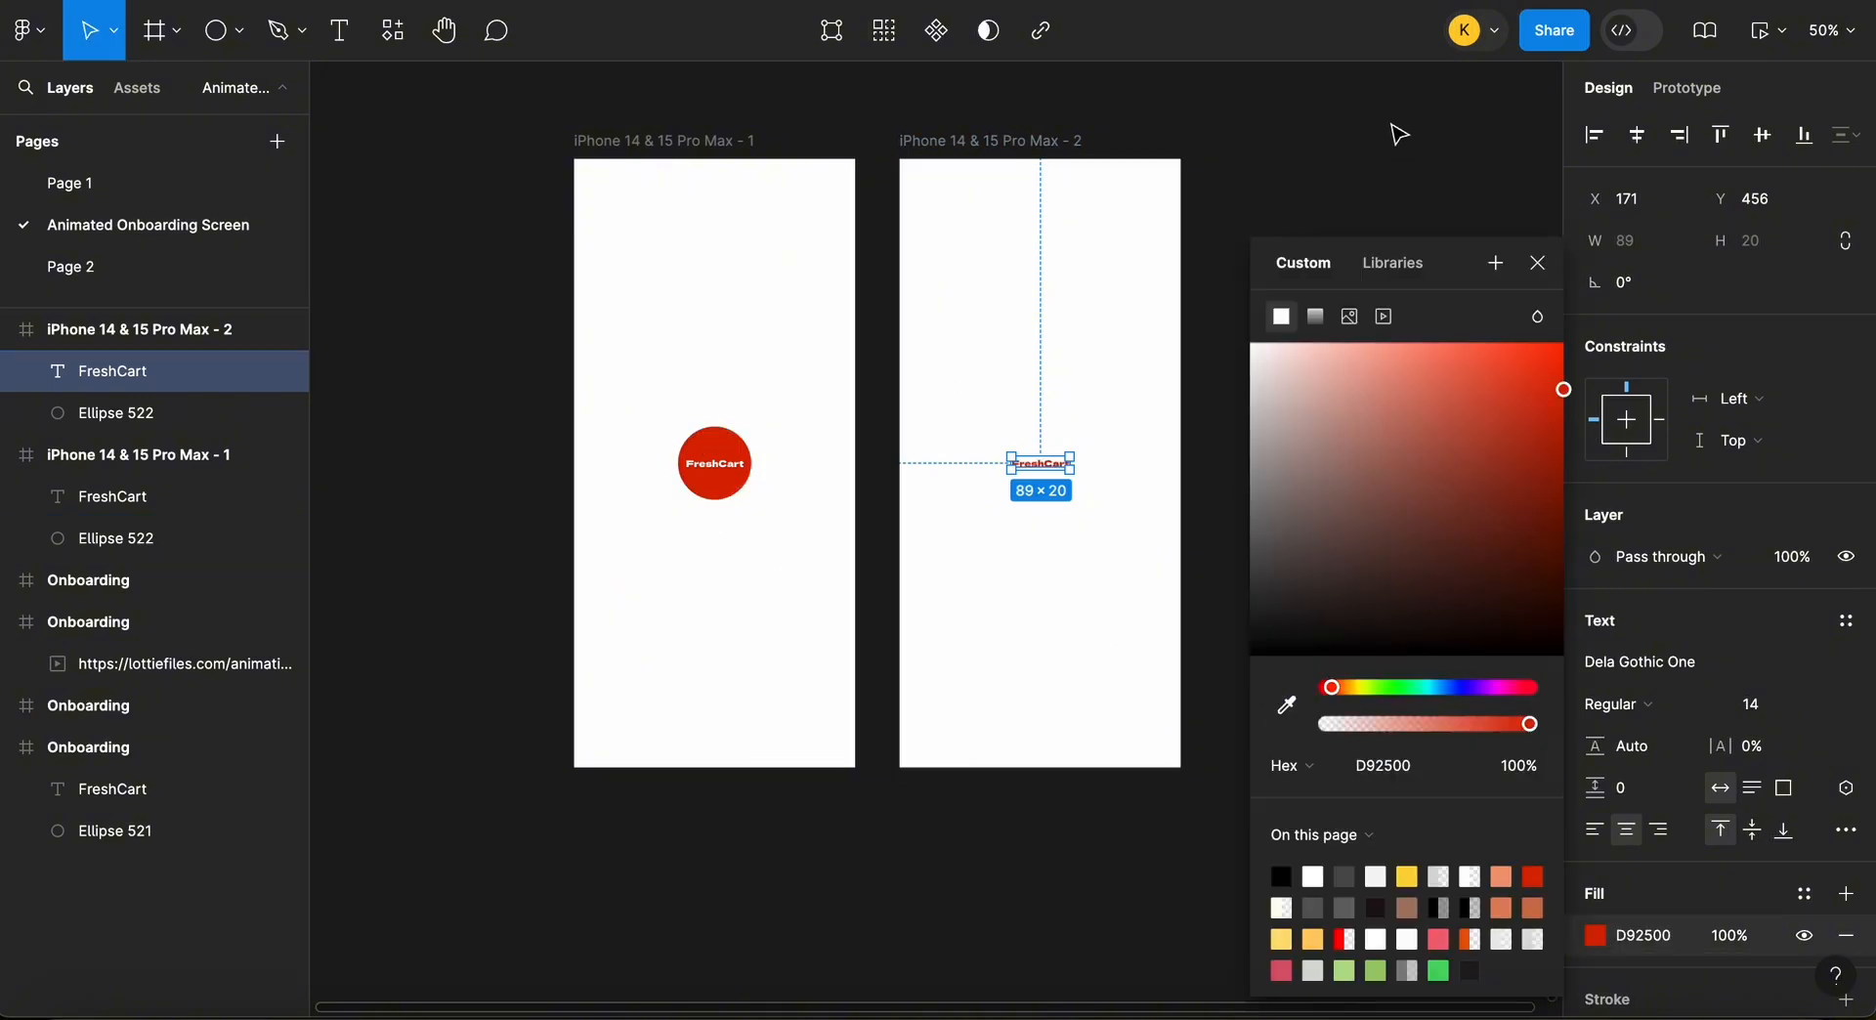
left_click(1302, 163)
Set the font size of the second frame's FreshCart text to 30
left_click(1063, 459)
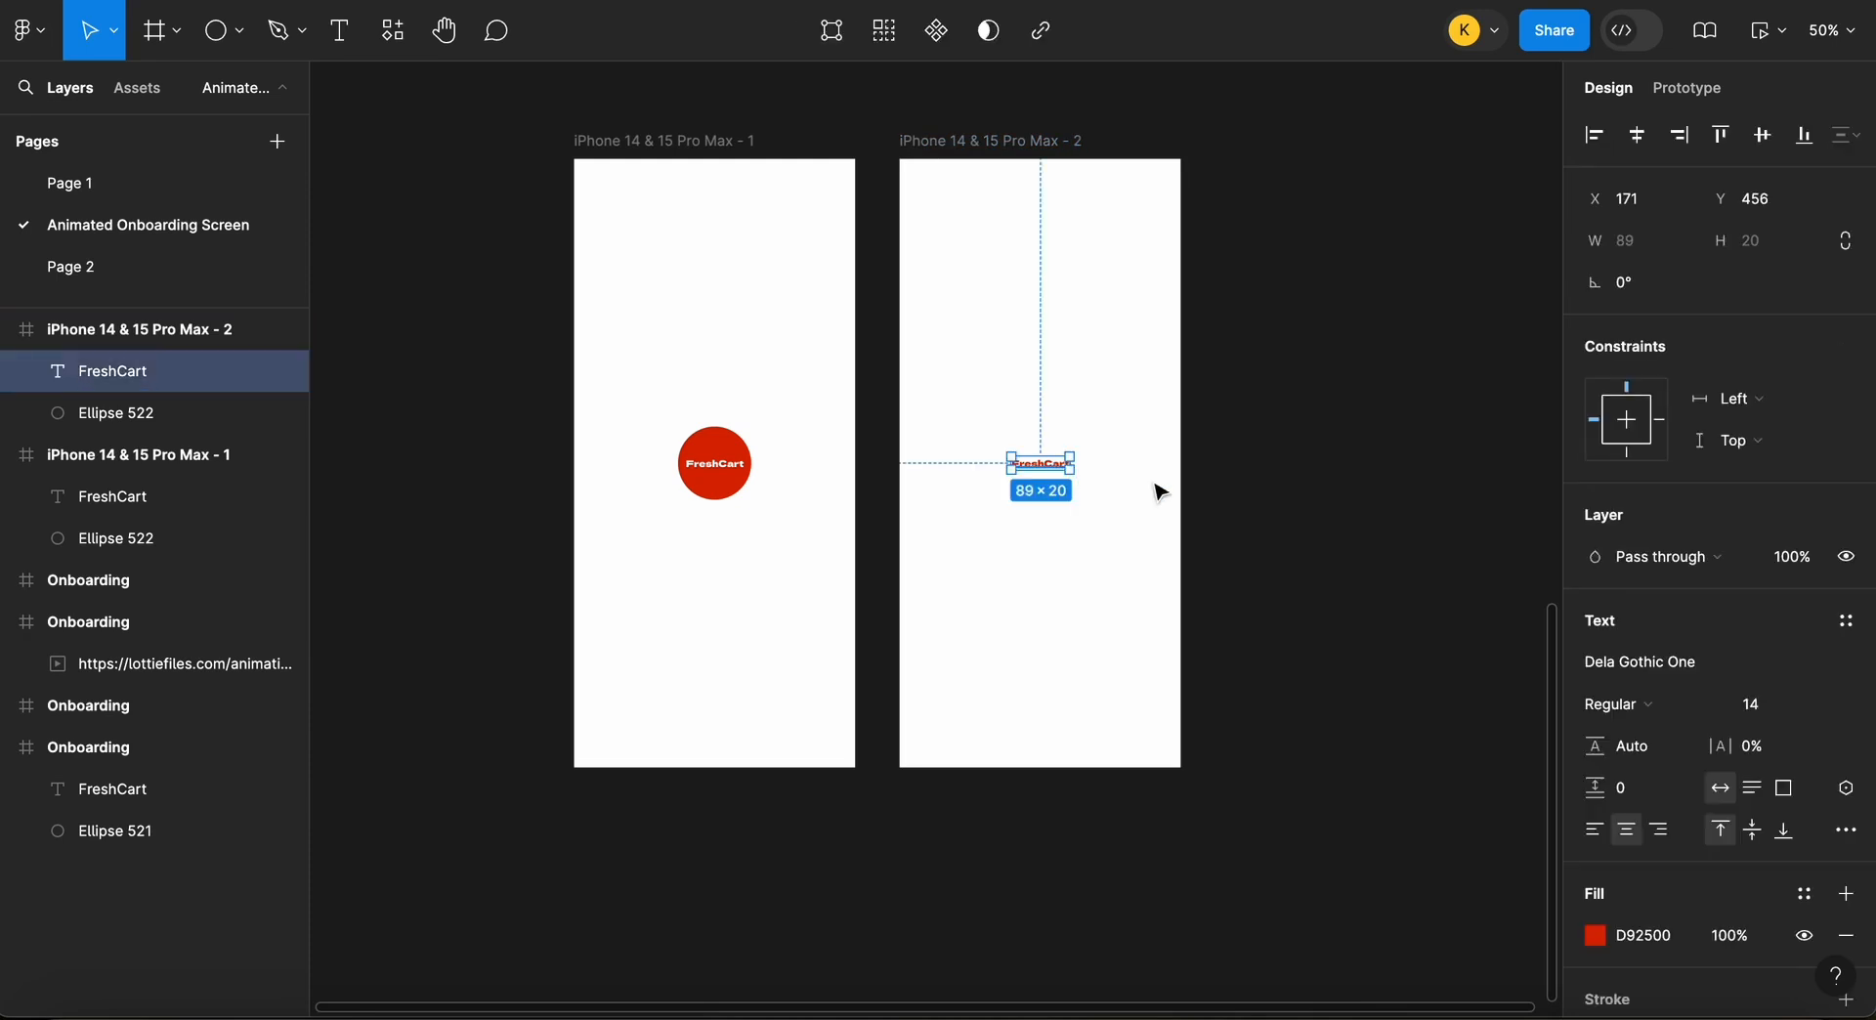
left_click(1769, 723)
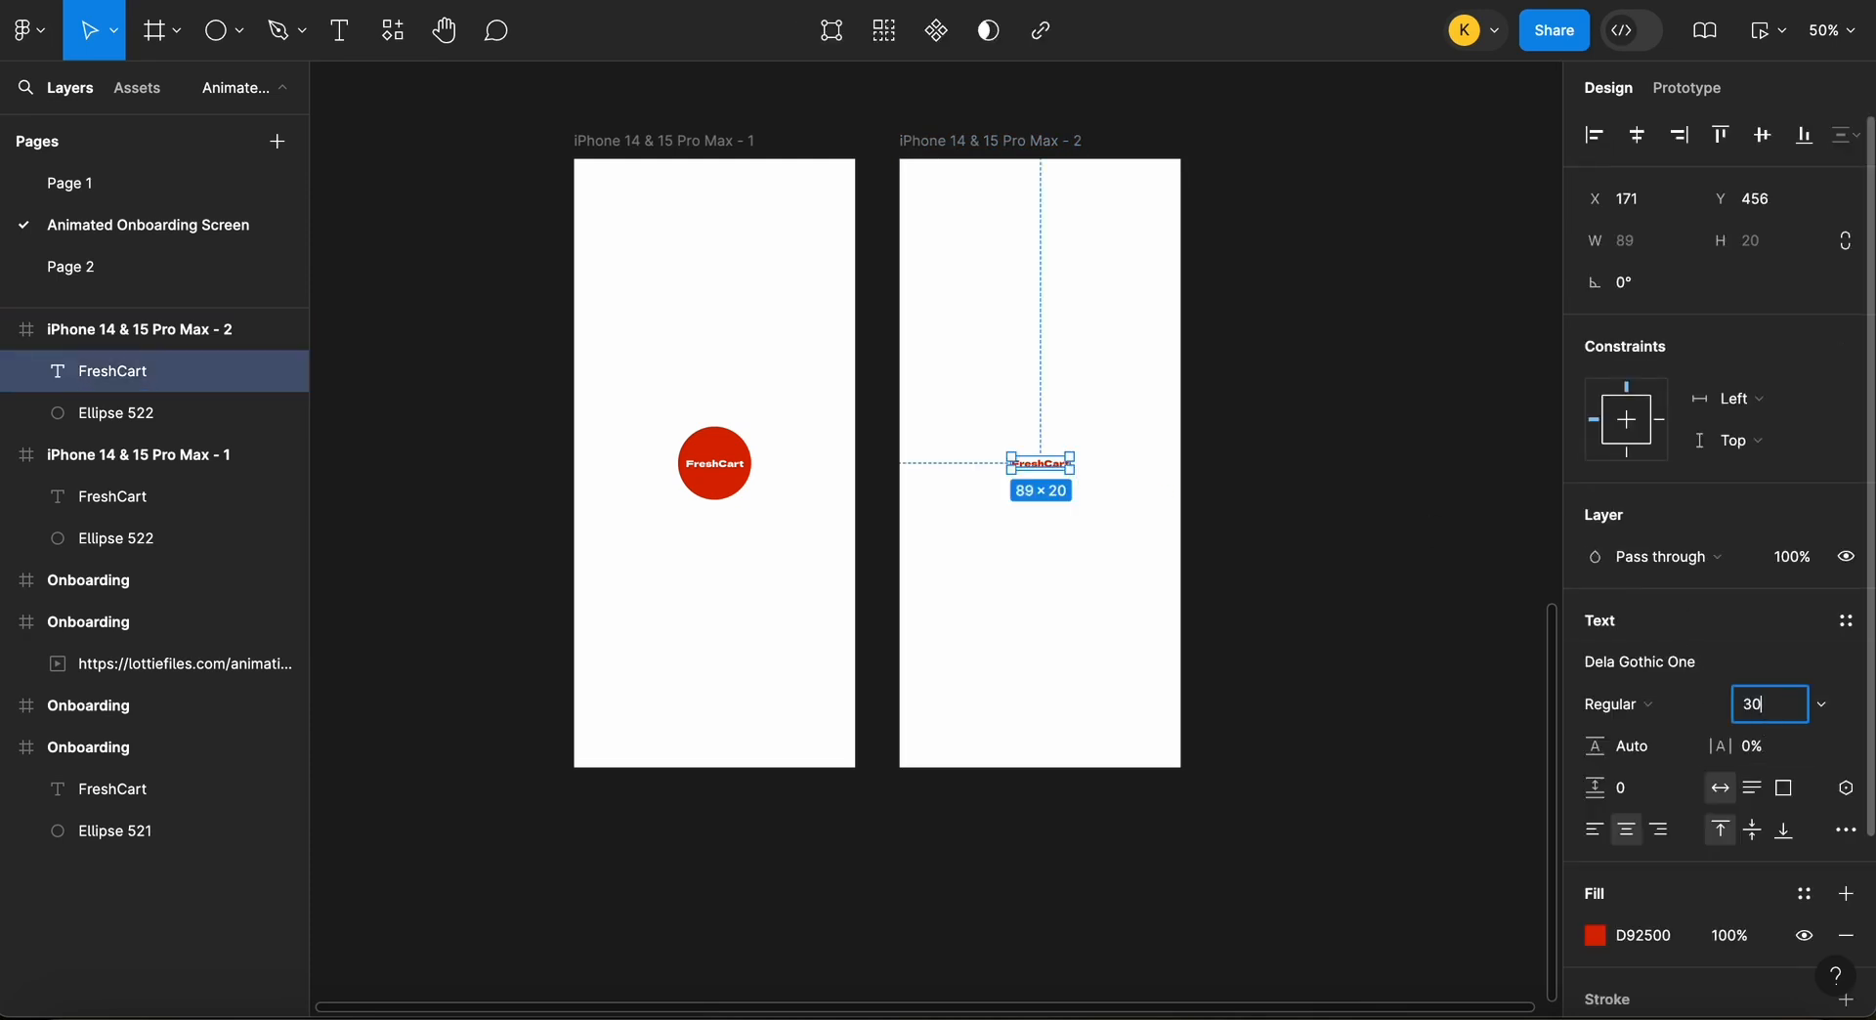
type("30")
key("Return")
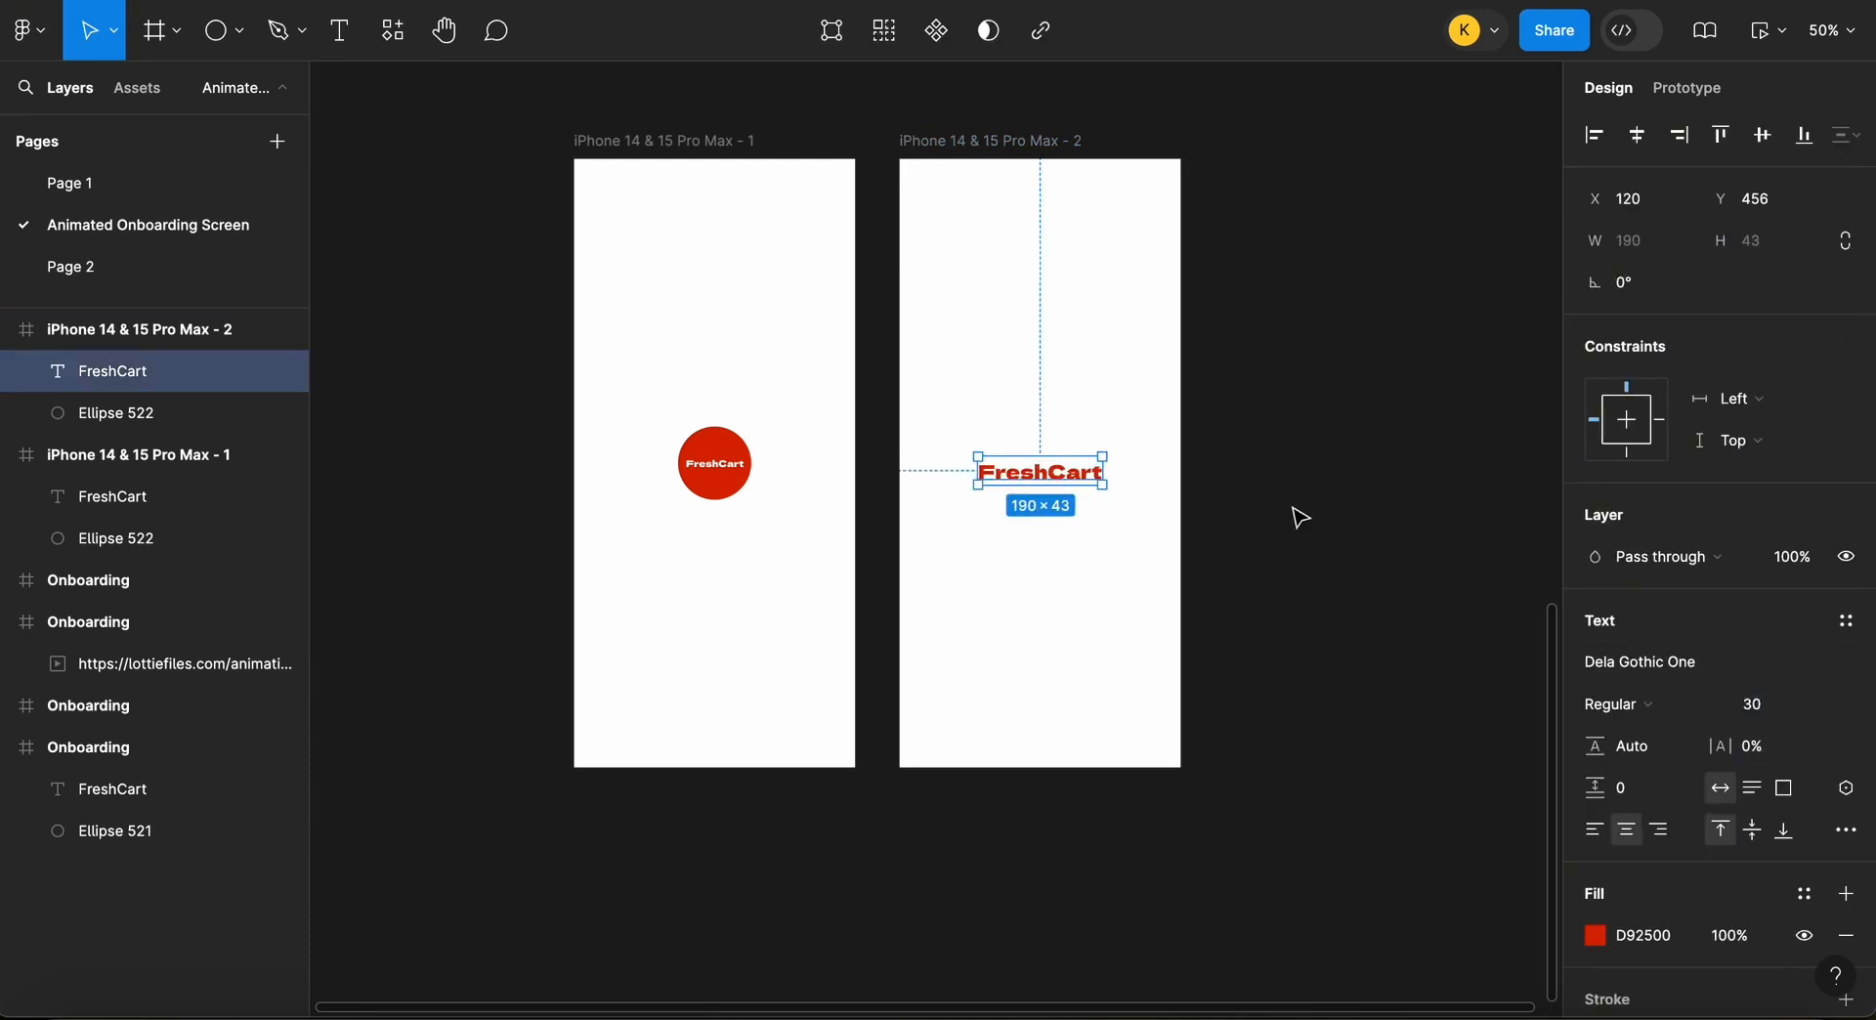
left_click(959, 176)
Duplicate the second frame to its right as a third screen and widen the gap between the two
left_click(938, 145)
left_click_drag(938, 145, 1229, 155)
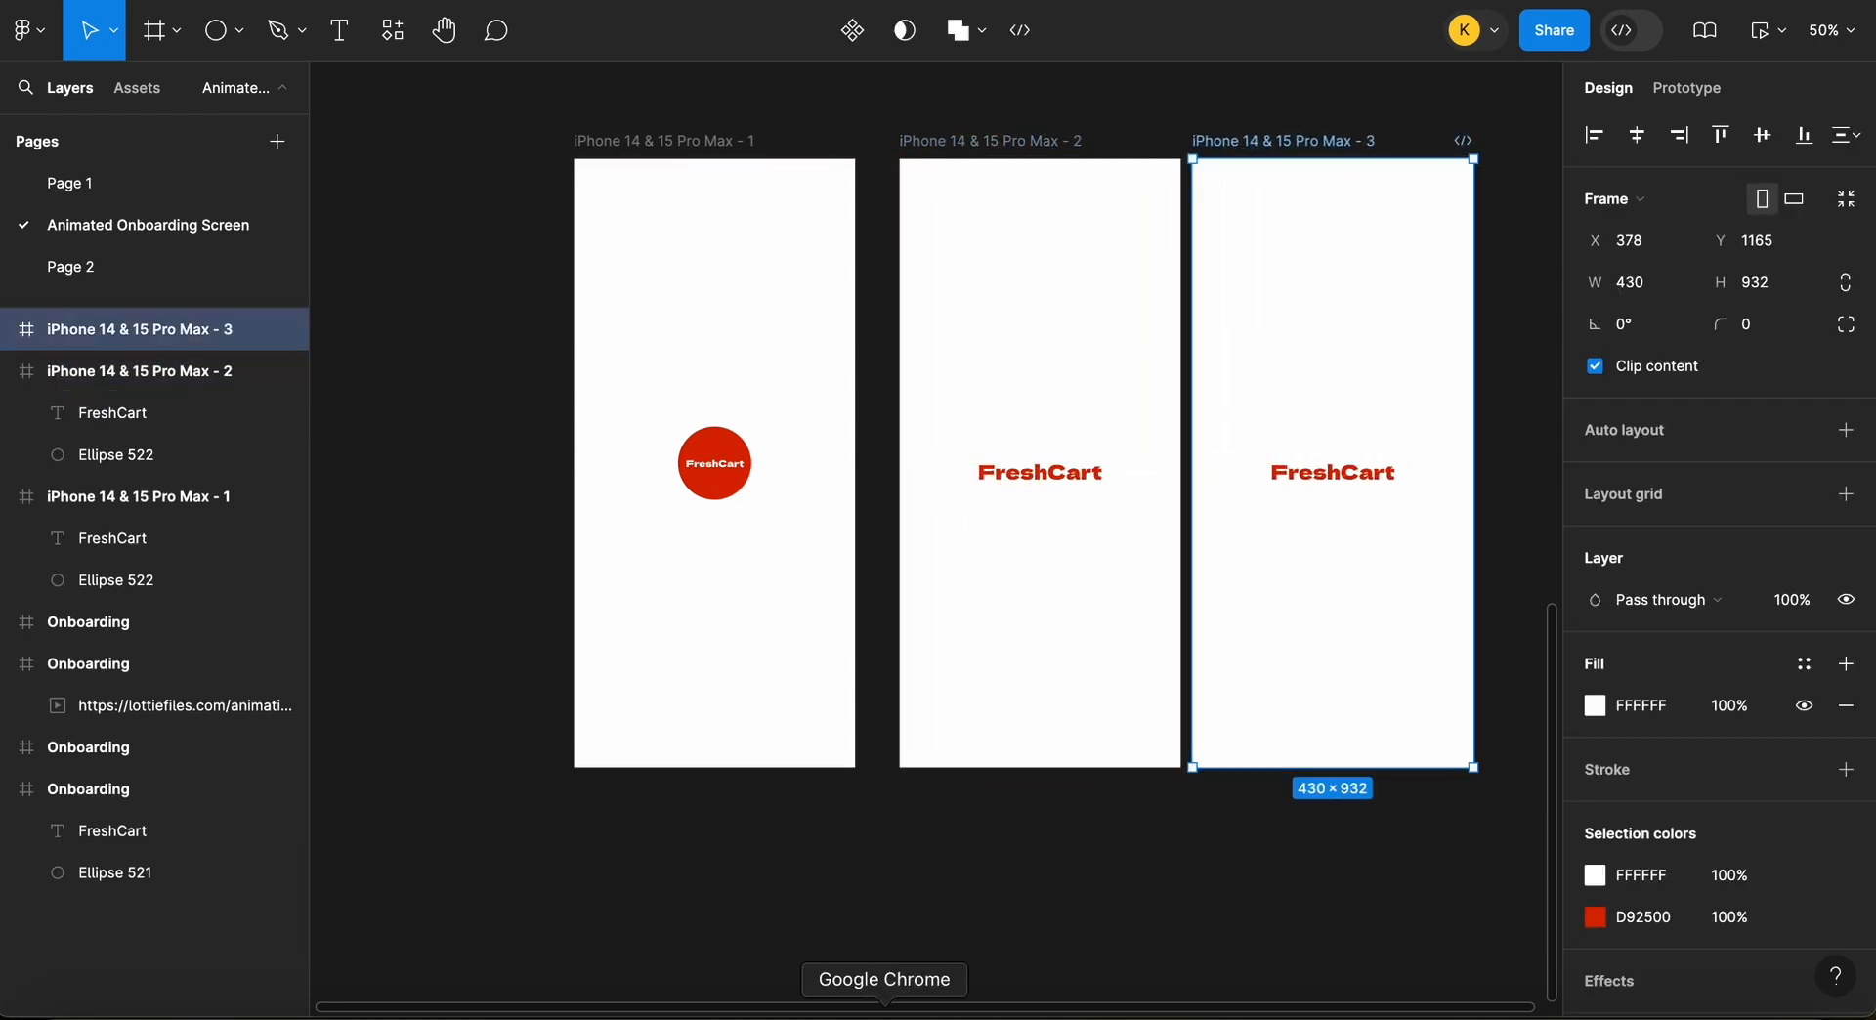
scroll(1118, 334, "right", 5)
scroll(974, 328, "left", 2)
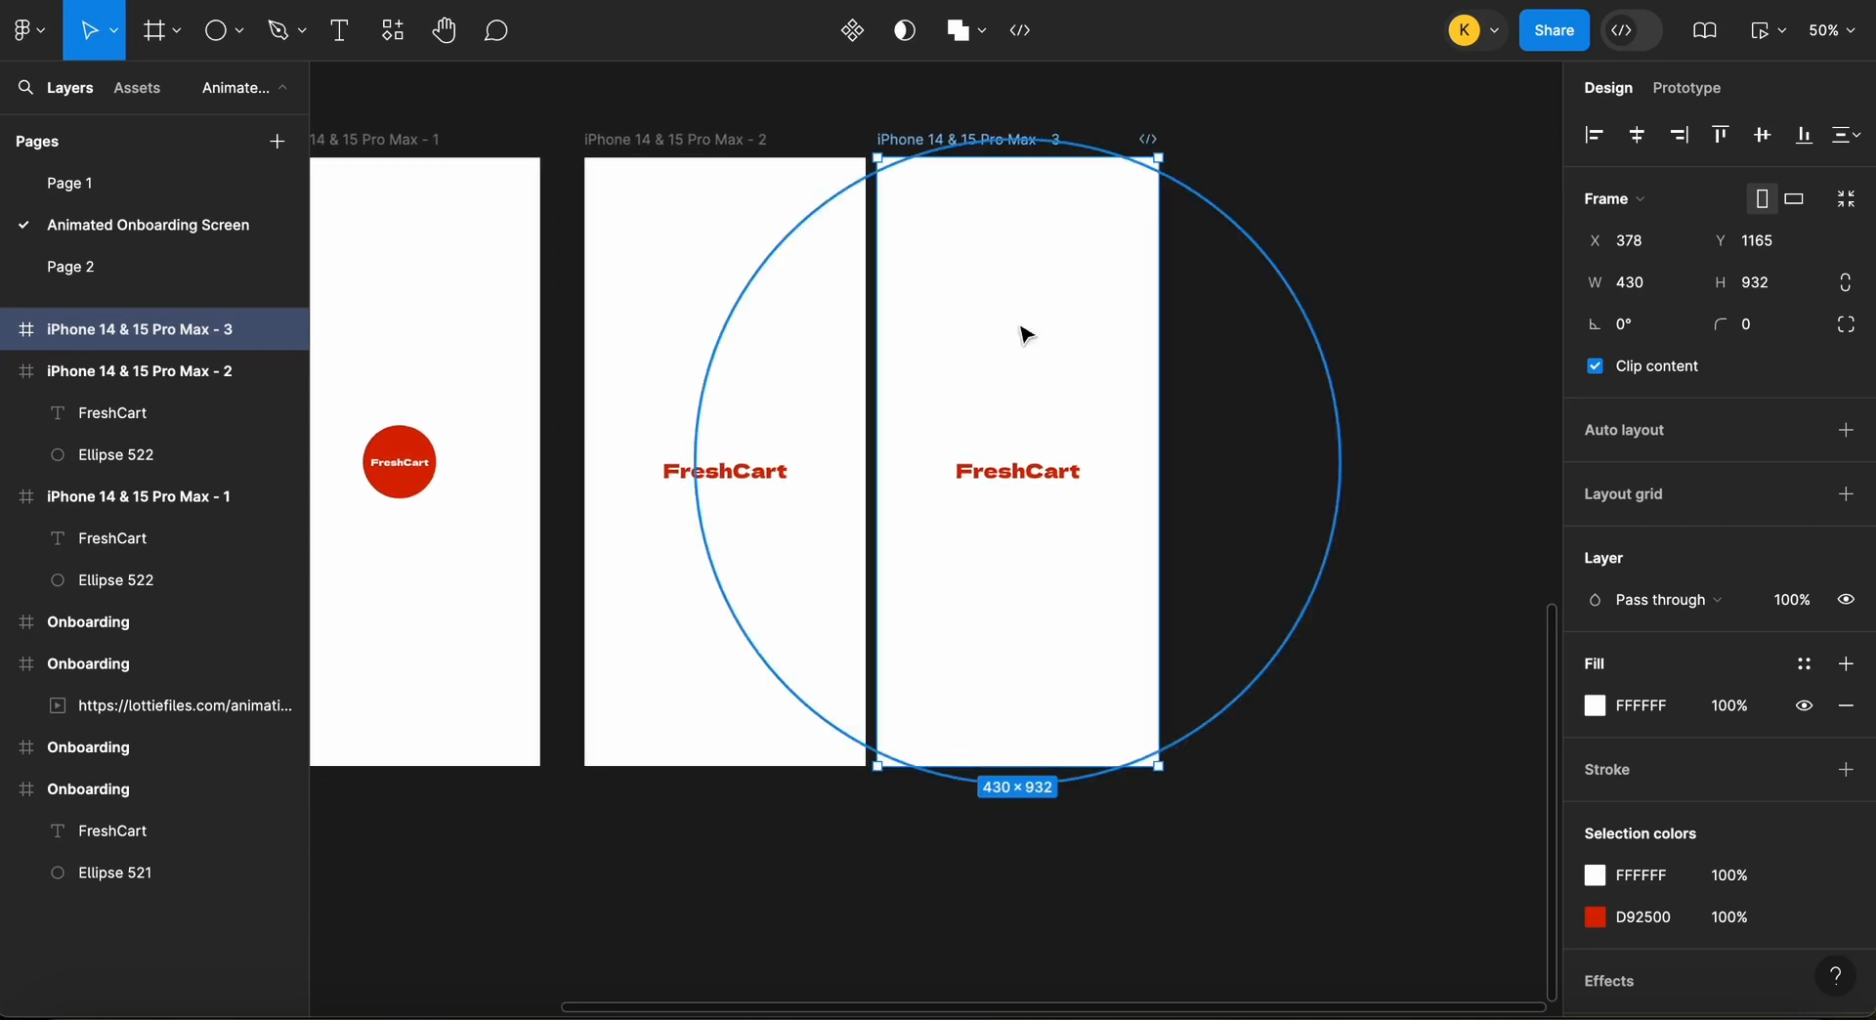
left_click_drag(923, 141, 956, 140)
left_click(1347, 400)
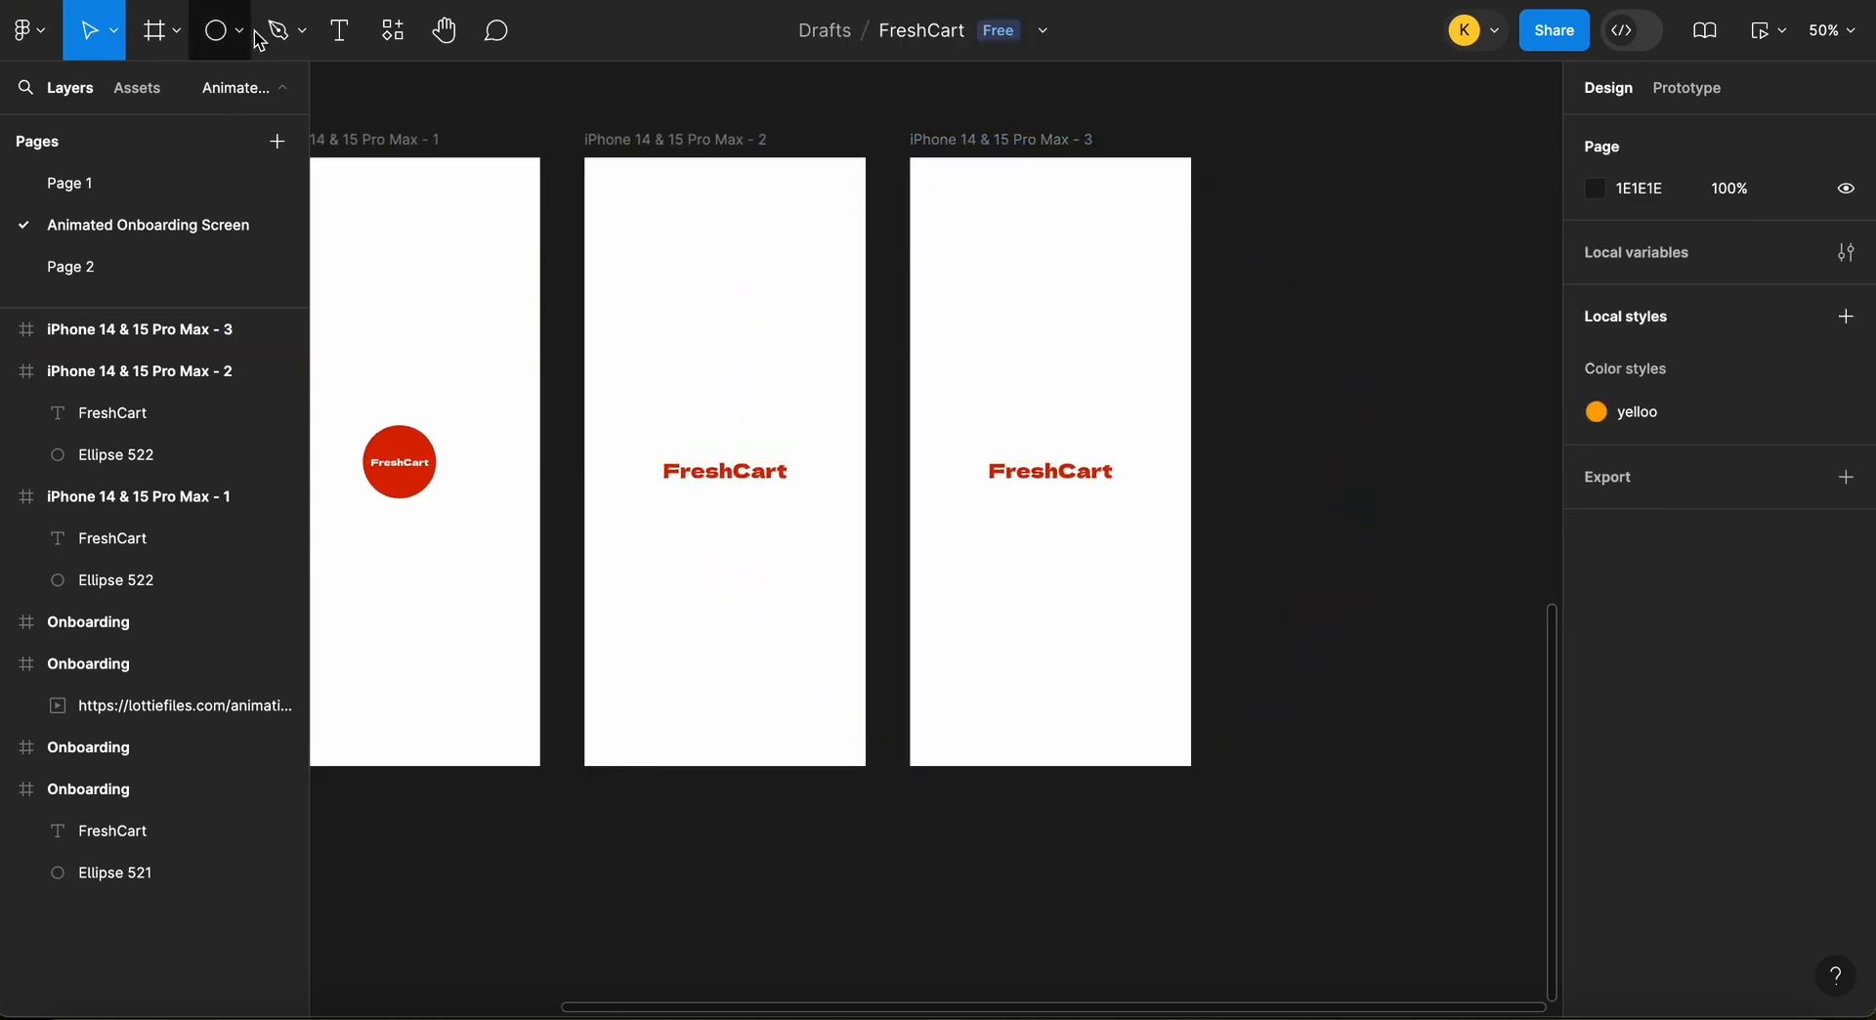
Delete the FreshCart text and the hidden circle from the third frame, leaving the frame empty
left_click(1078, 496)
left_click(1074, 476)
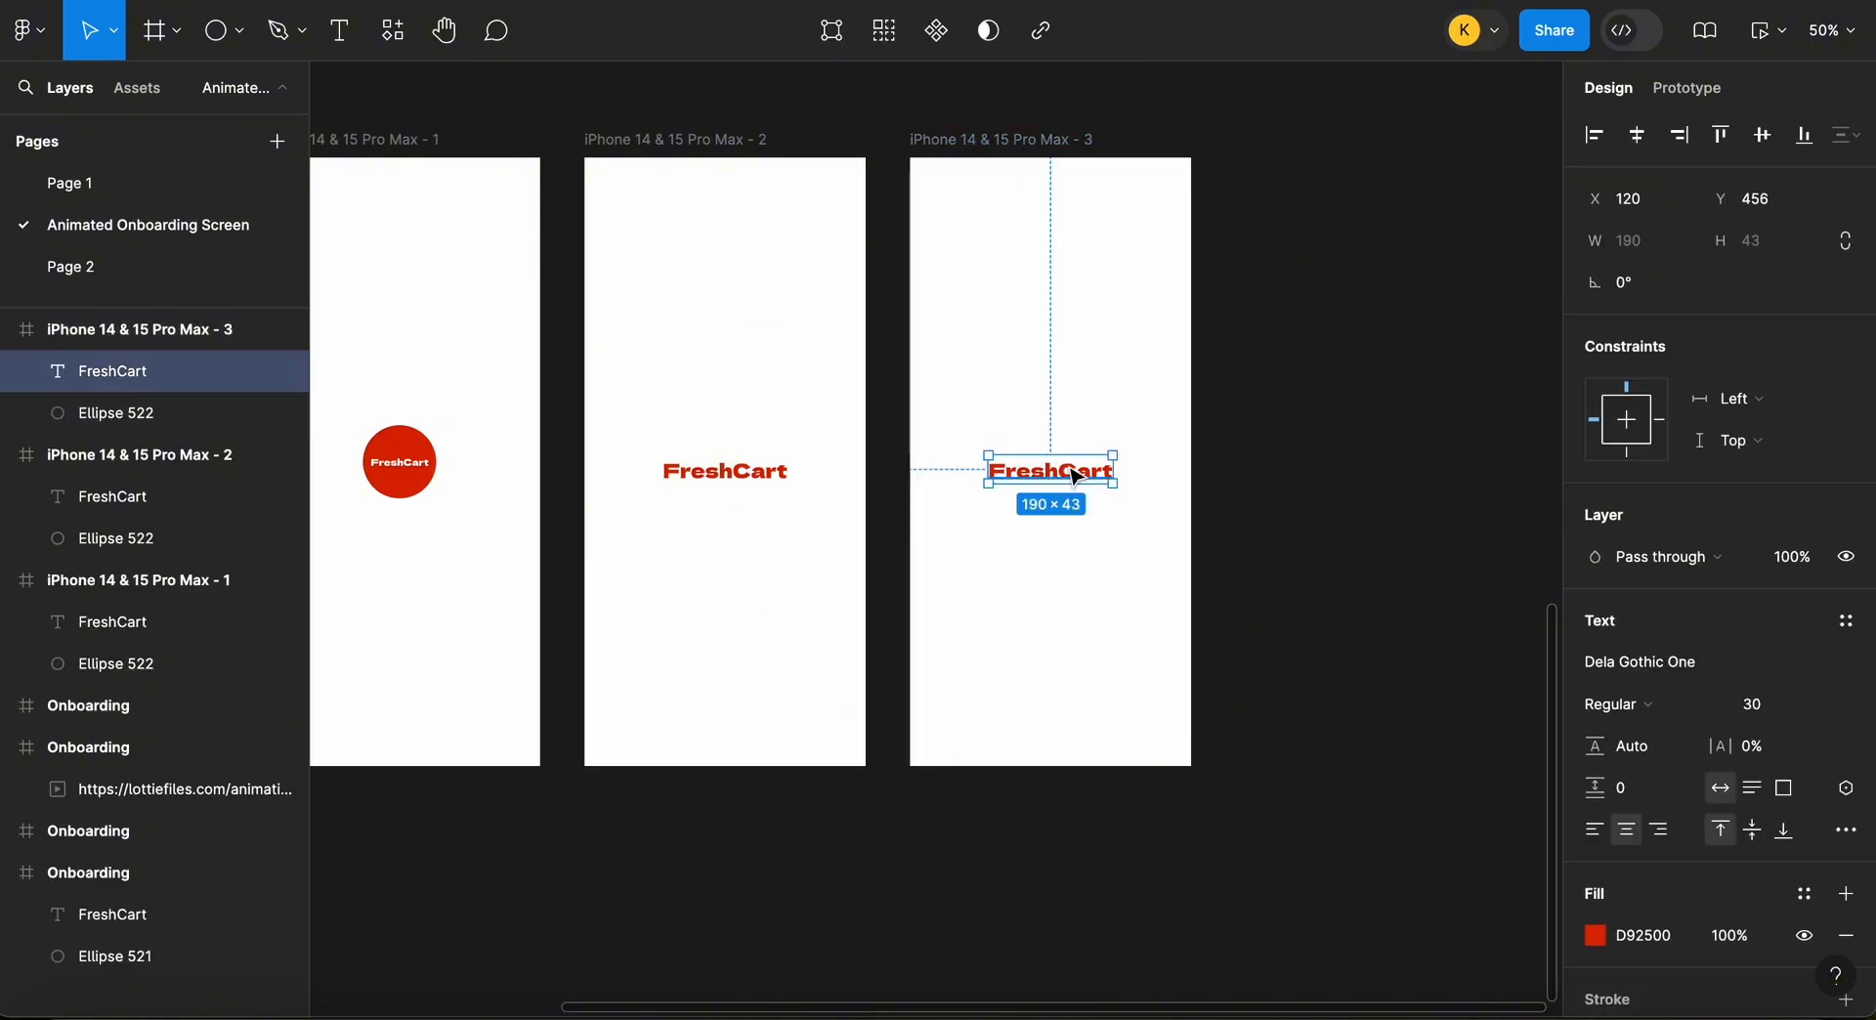
key("Delete")
left_click(1101, 298)
key("Delete")
Open the LottieFiles plugin and search its free animations for "cart"
left_click(1432, 117)
right_click(1434, 108)
mouse_move(1502, 336)
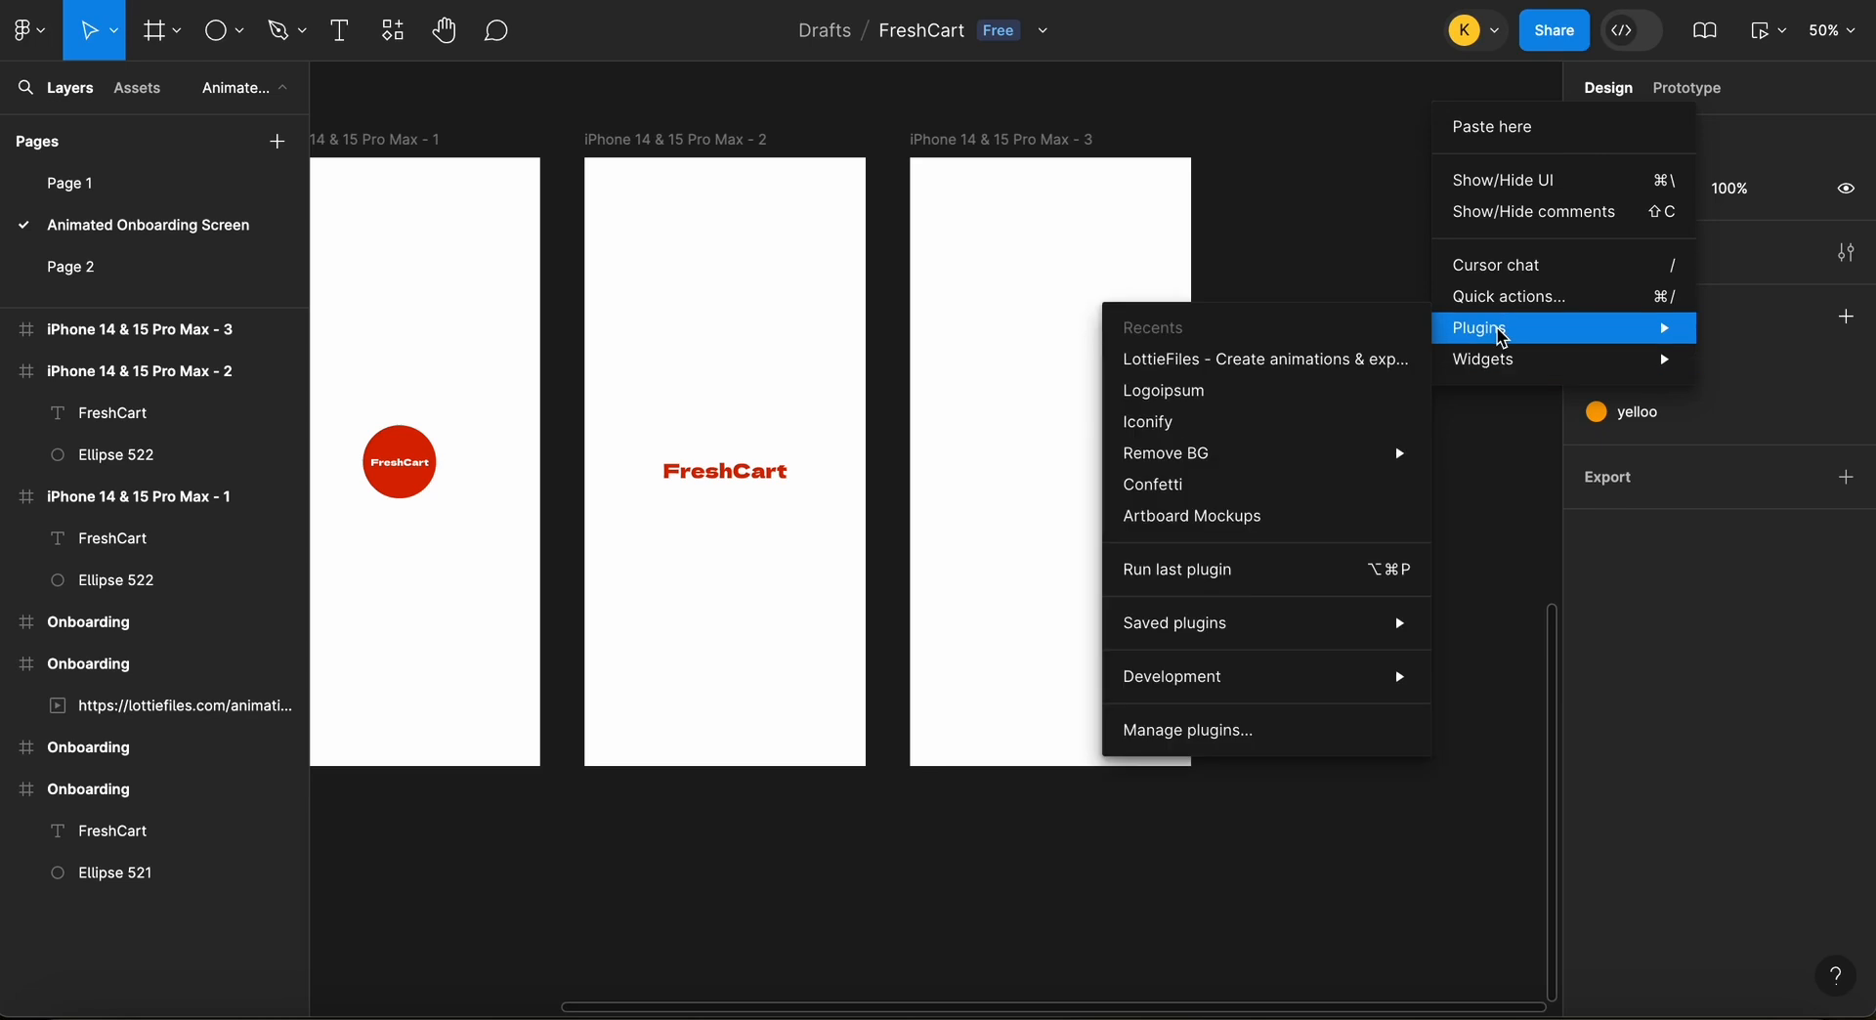
left_click(1268, 362)
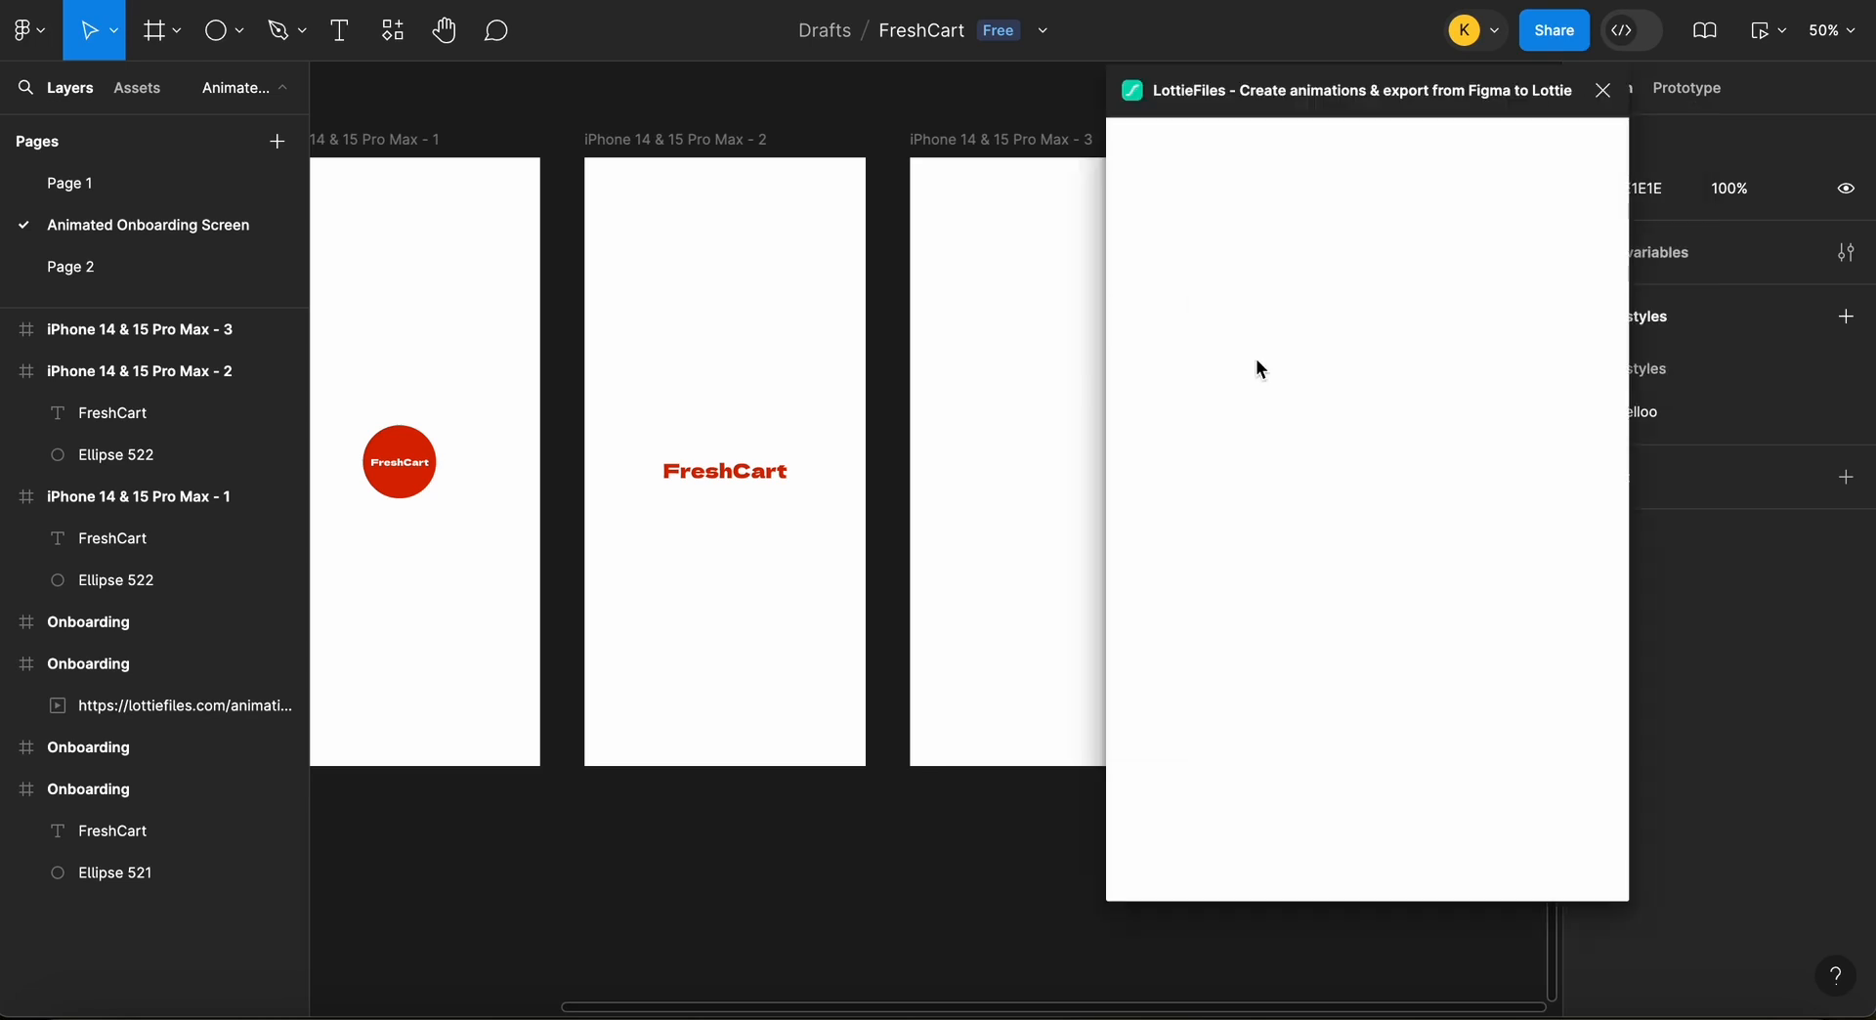
scroll(972, 1009, "right", 3)
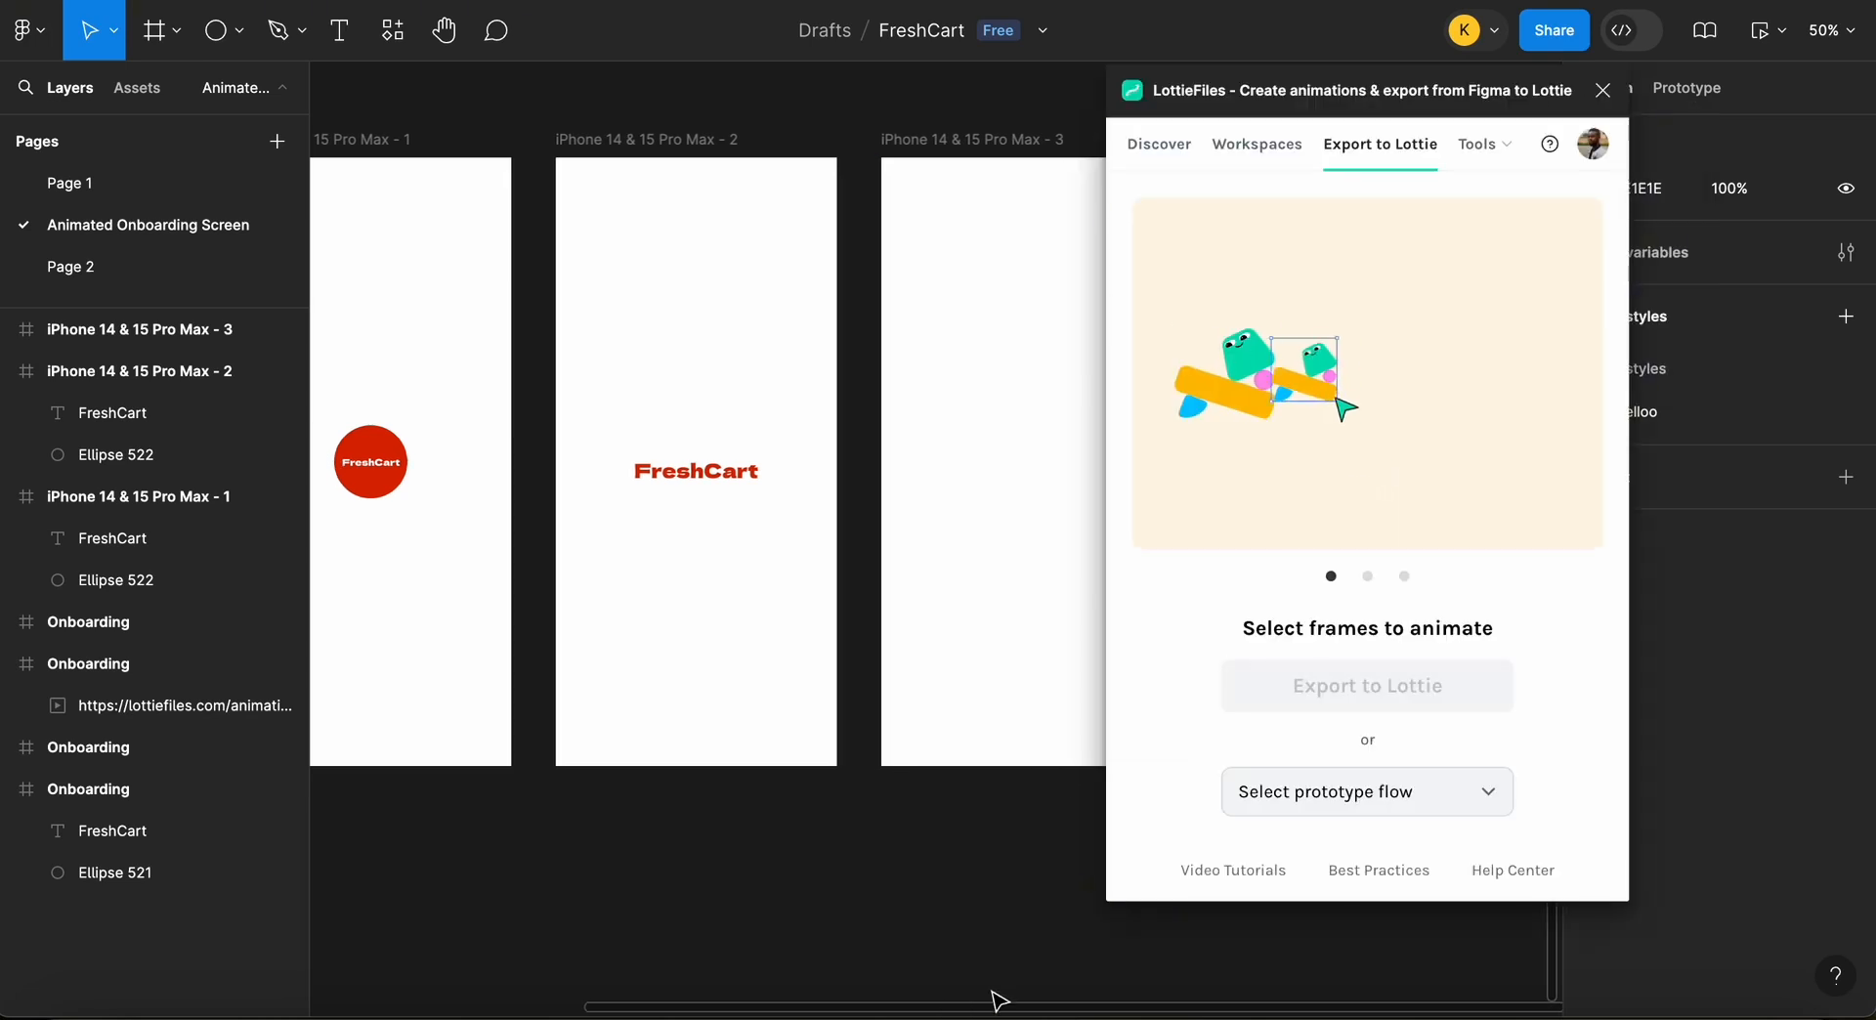
left_click(1160, 147)
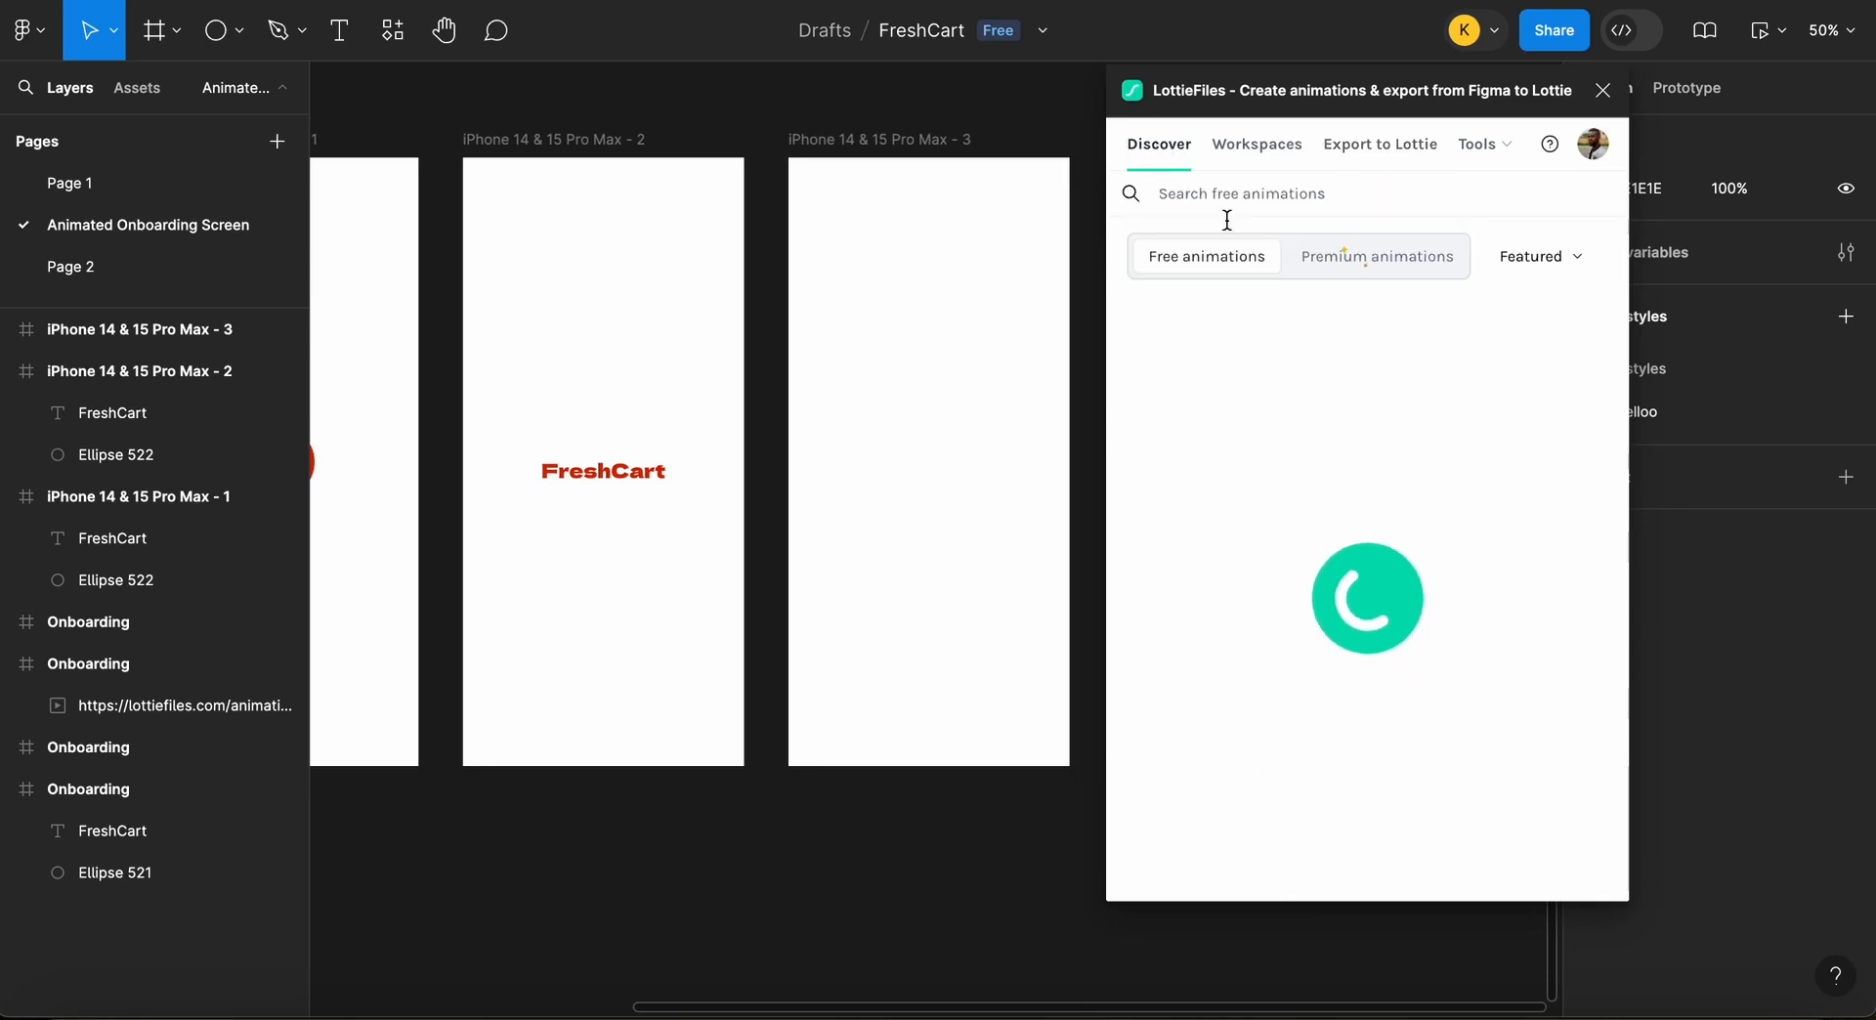
left_click(1265, 193)
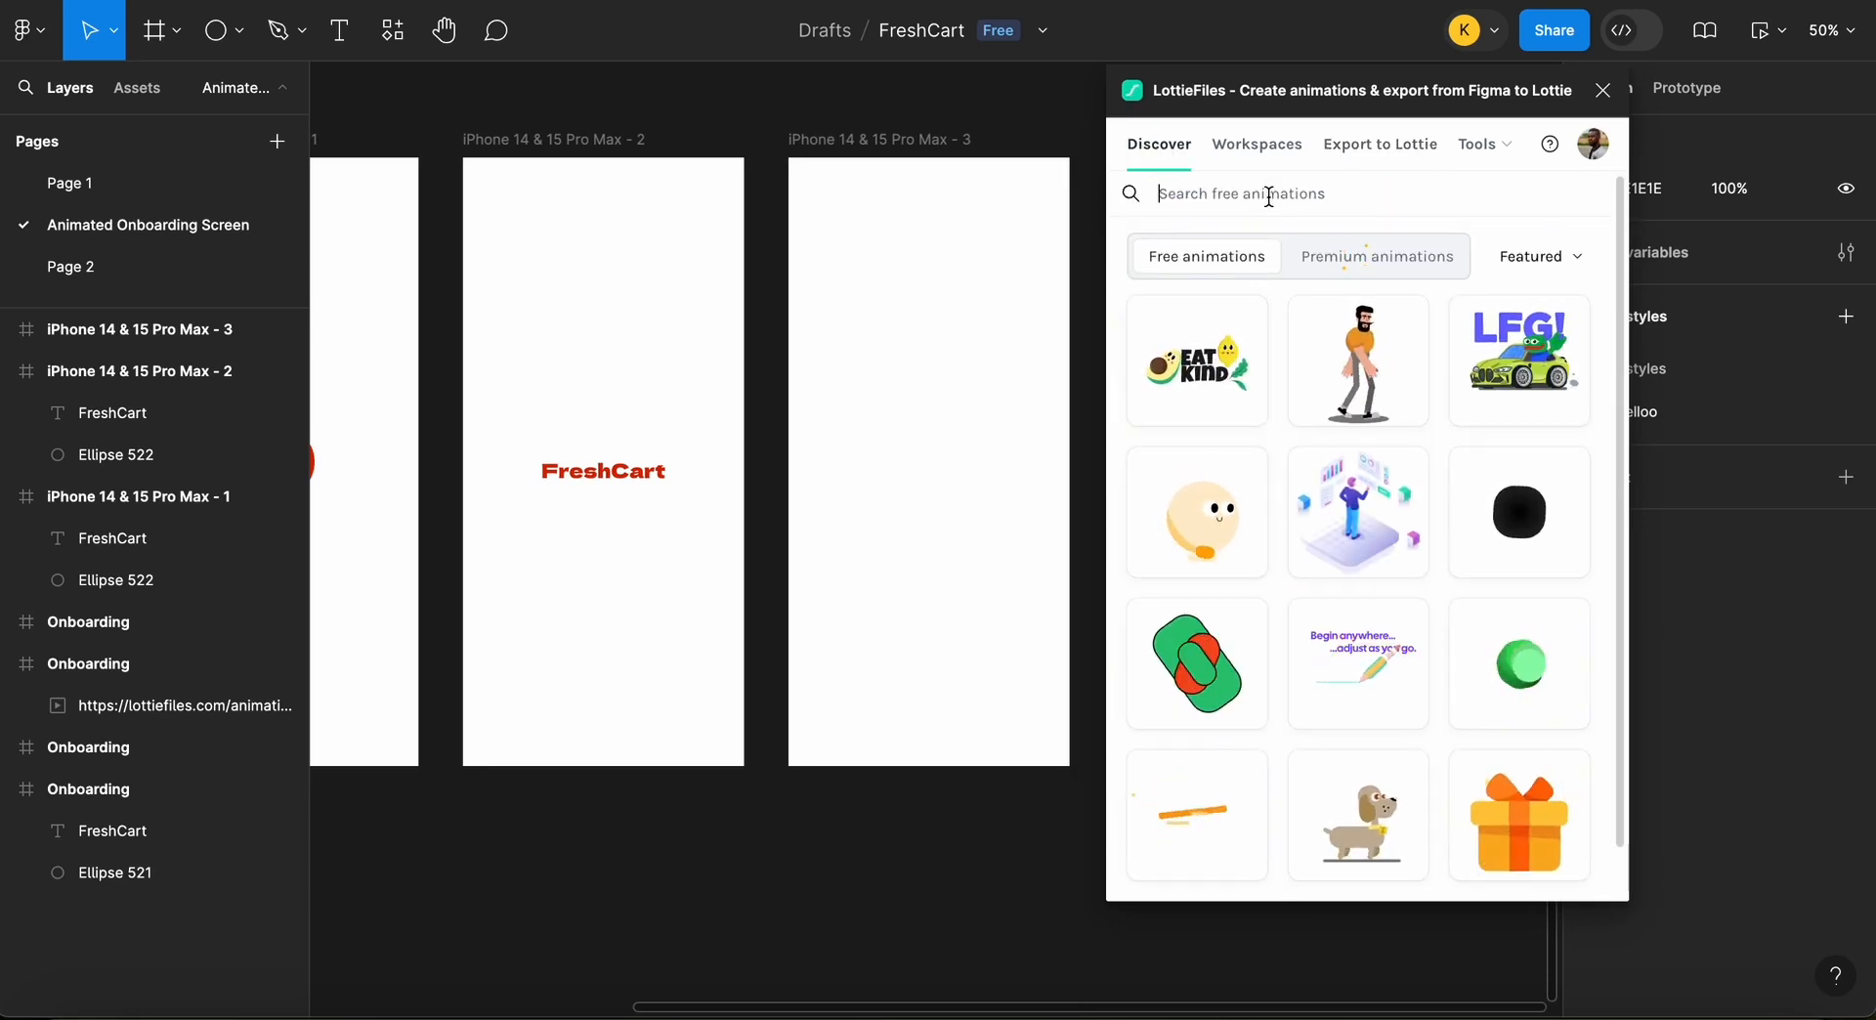
type("cart")
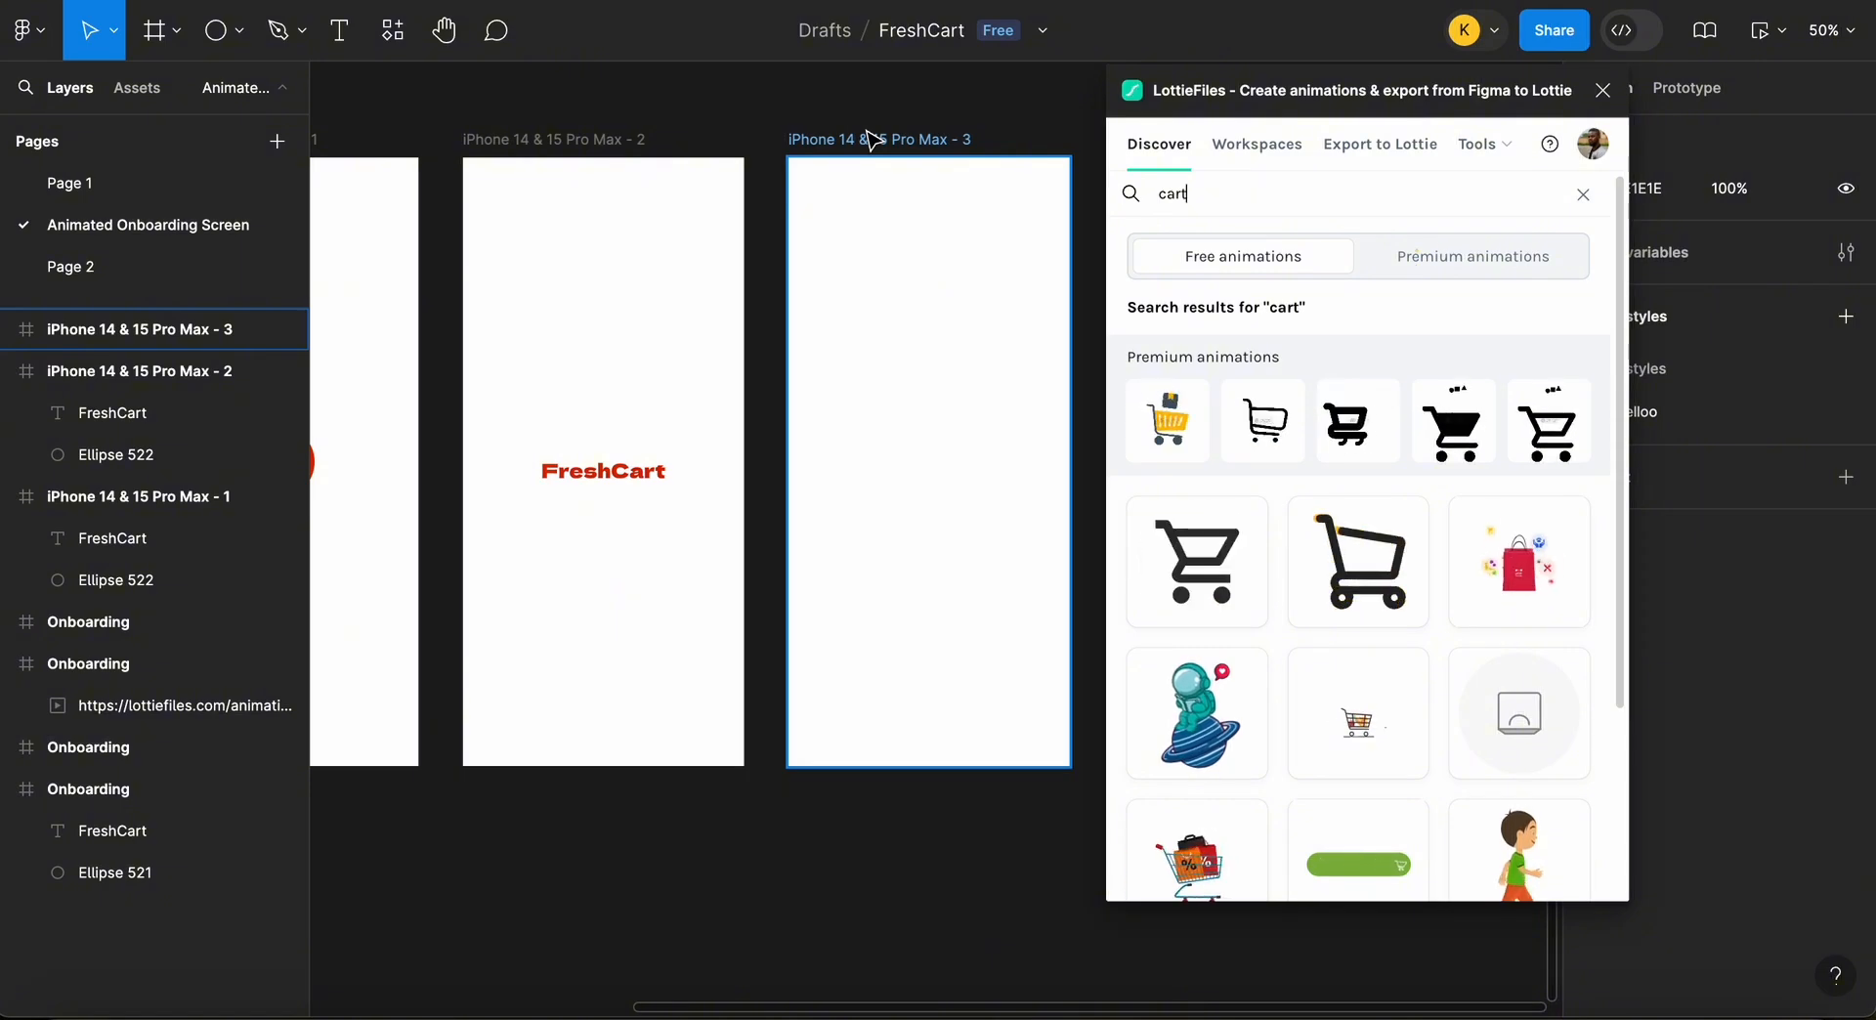
scroll(913, 167, "down", 5)
scroll(918, 575, "up", 7)
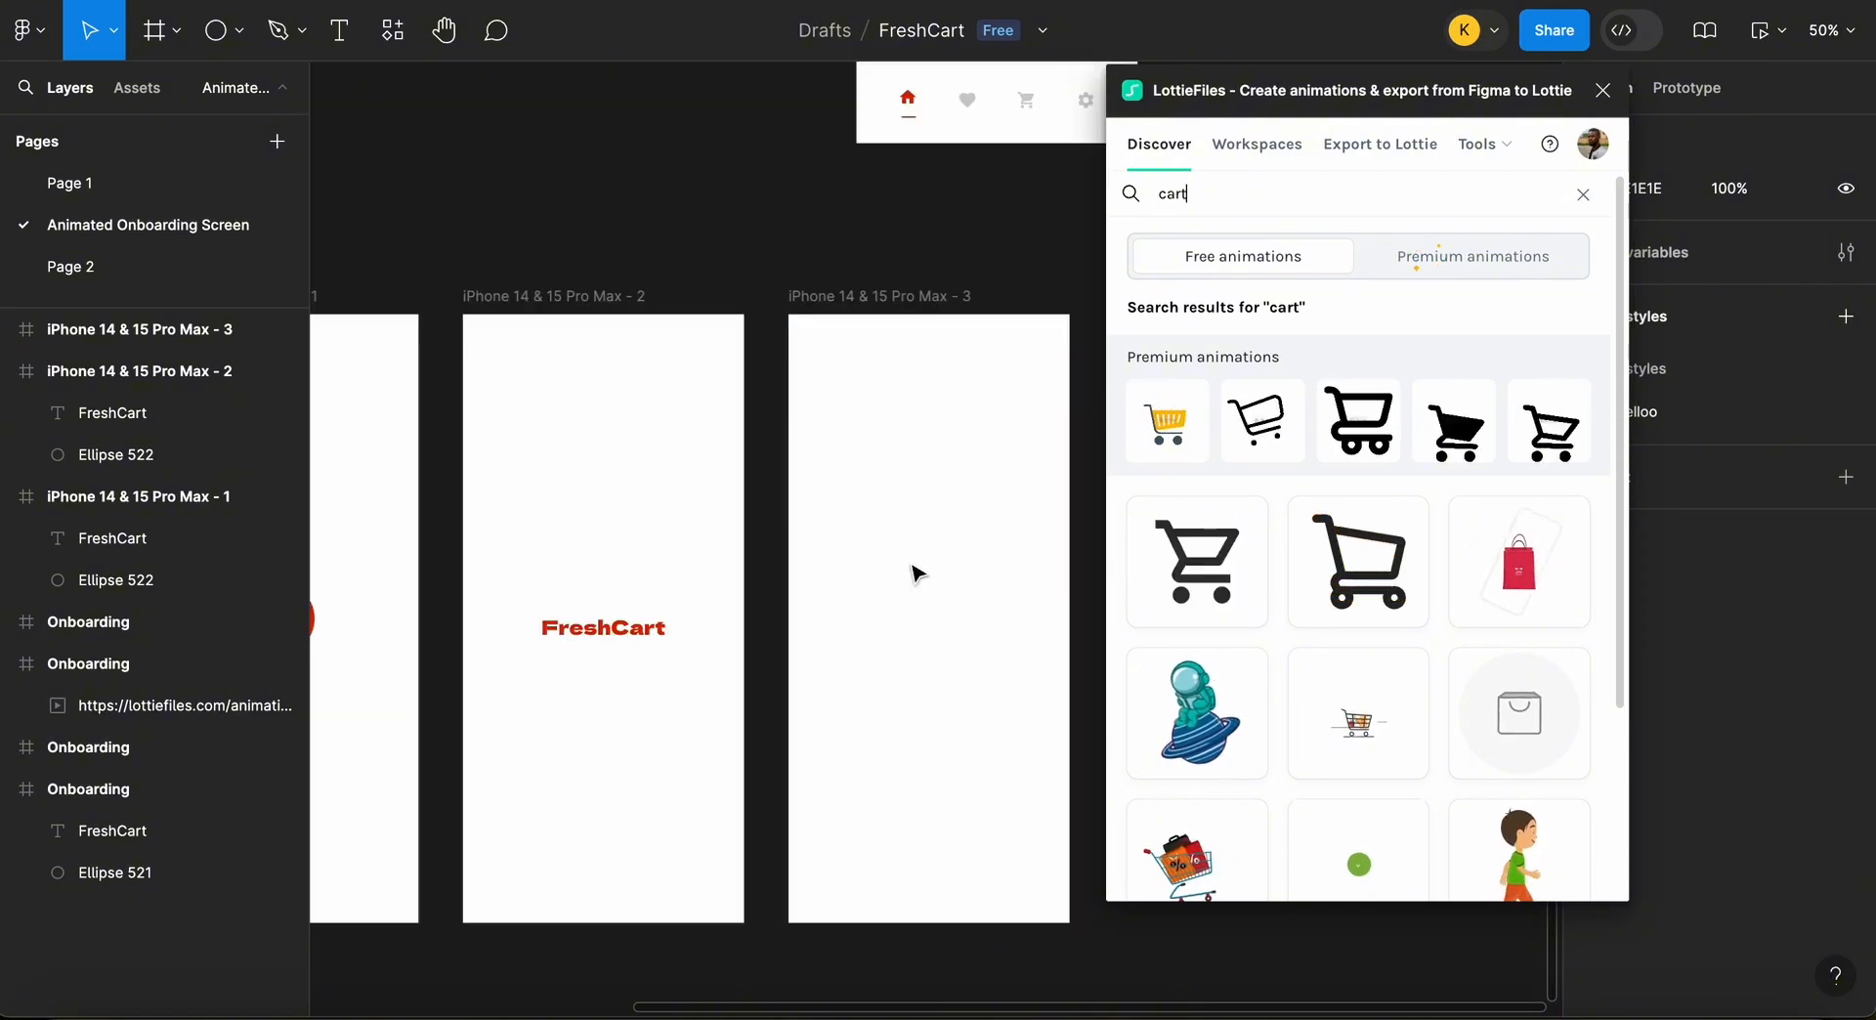
scroll(918, 575, "down", 3)
scroll(919, 575, "up", 1)
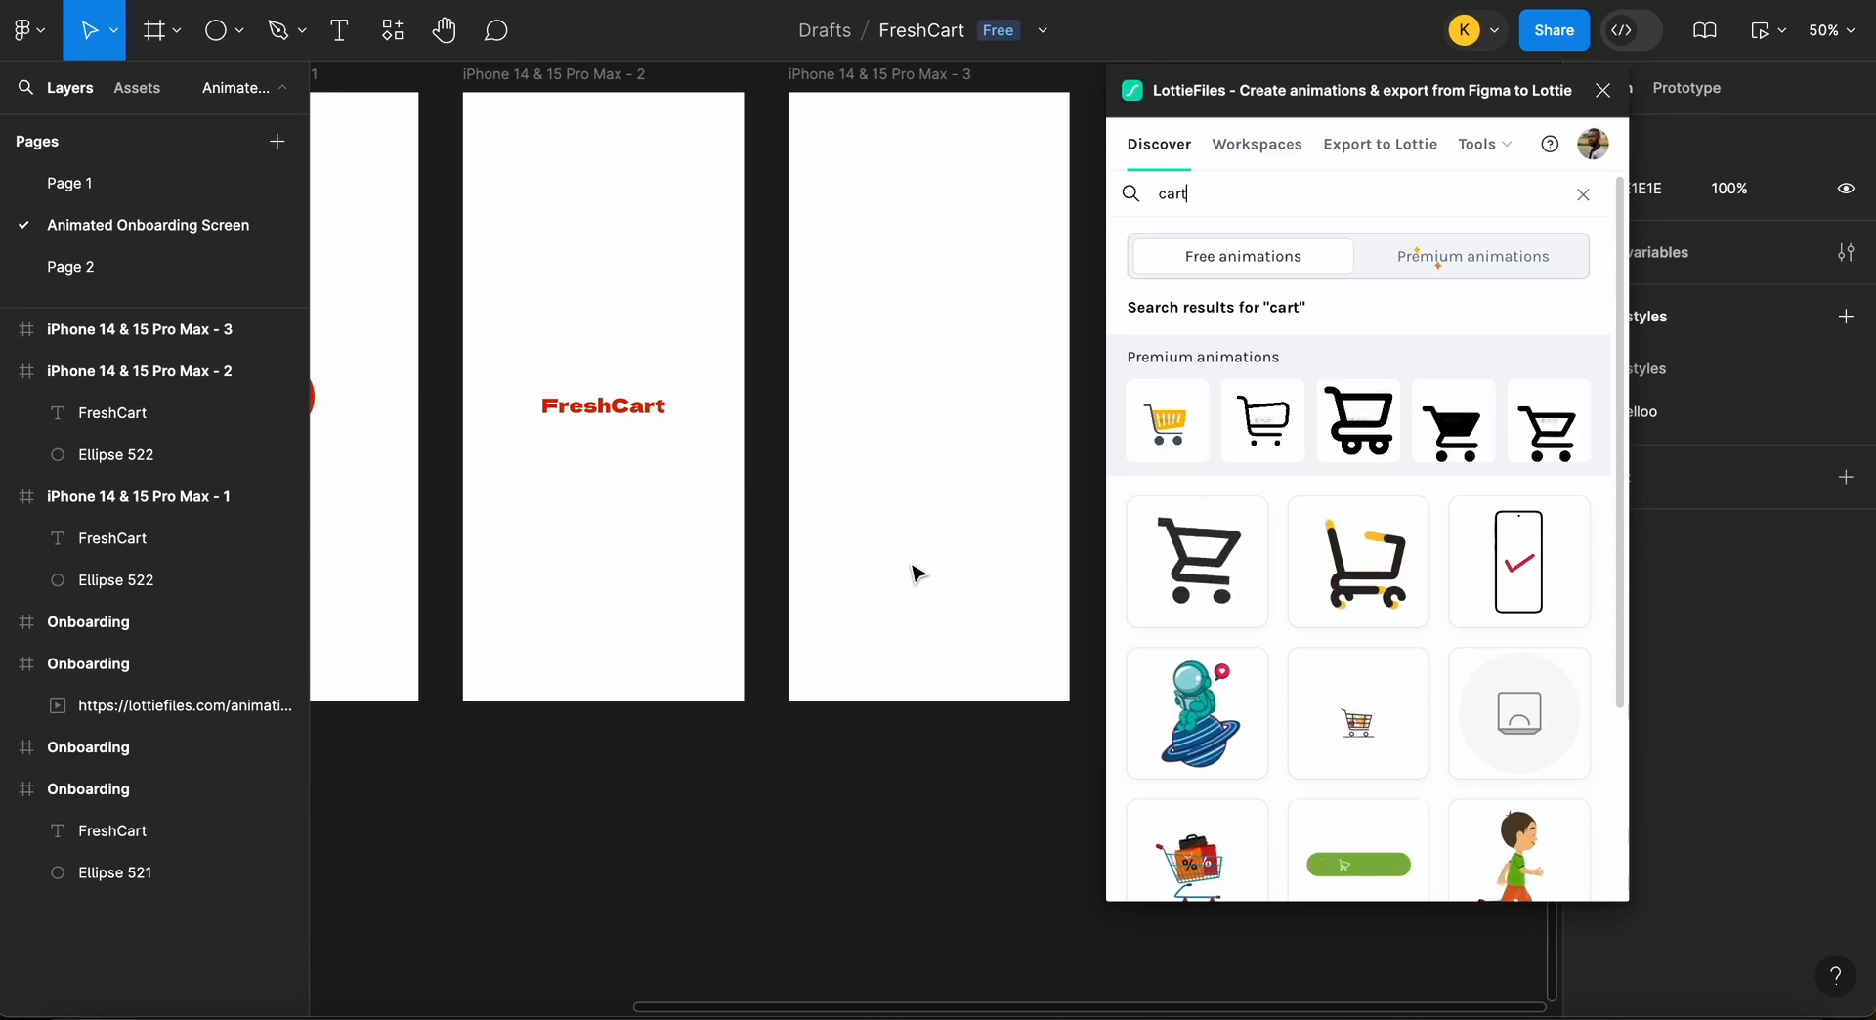
scroll(915, 575, "up", 1)
Insert the cart filled with percent-sign shopping bags into the third frame as a medium (500 x 500) GIF with transparency
left_click(891, 142)
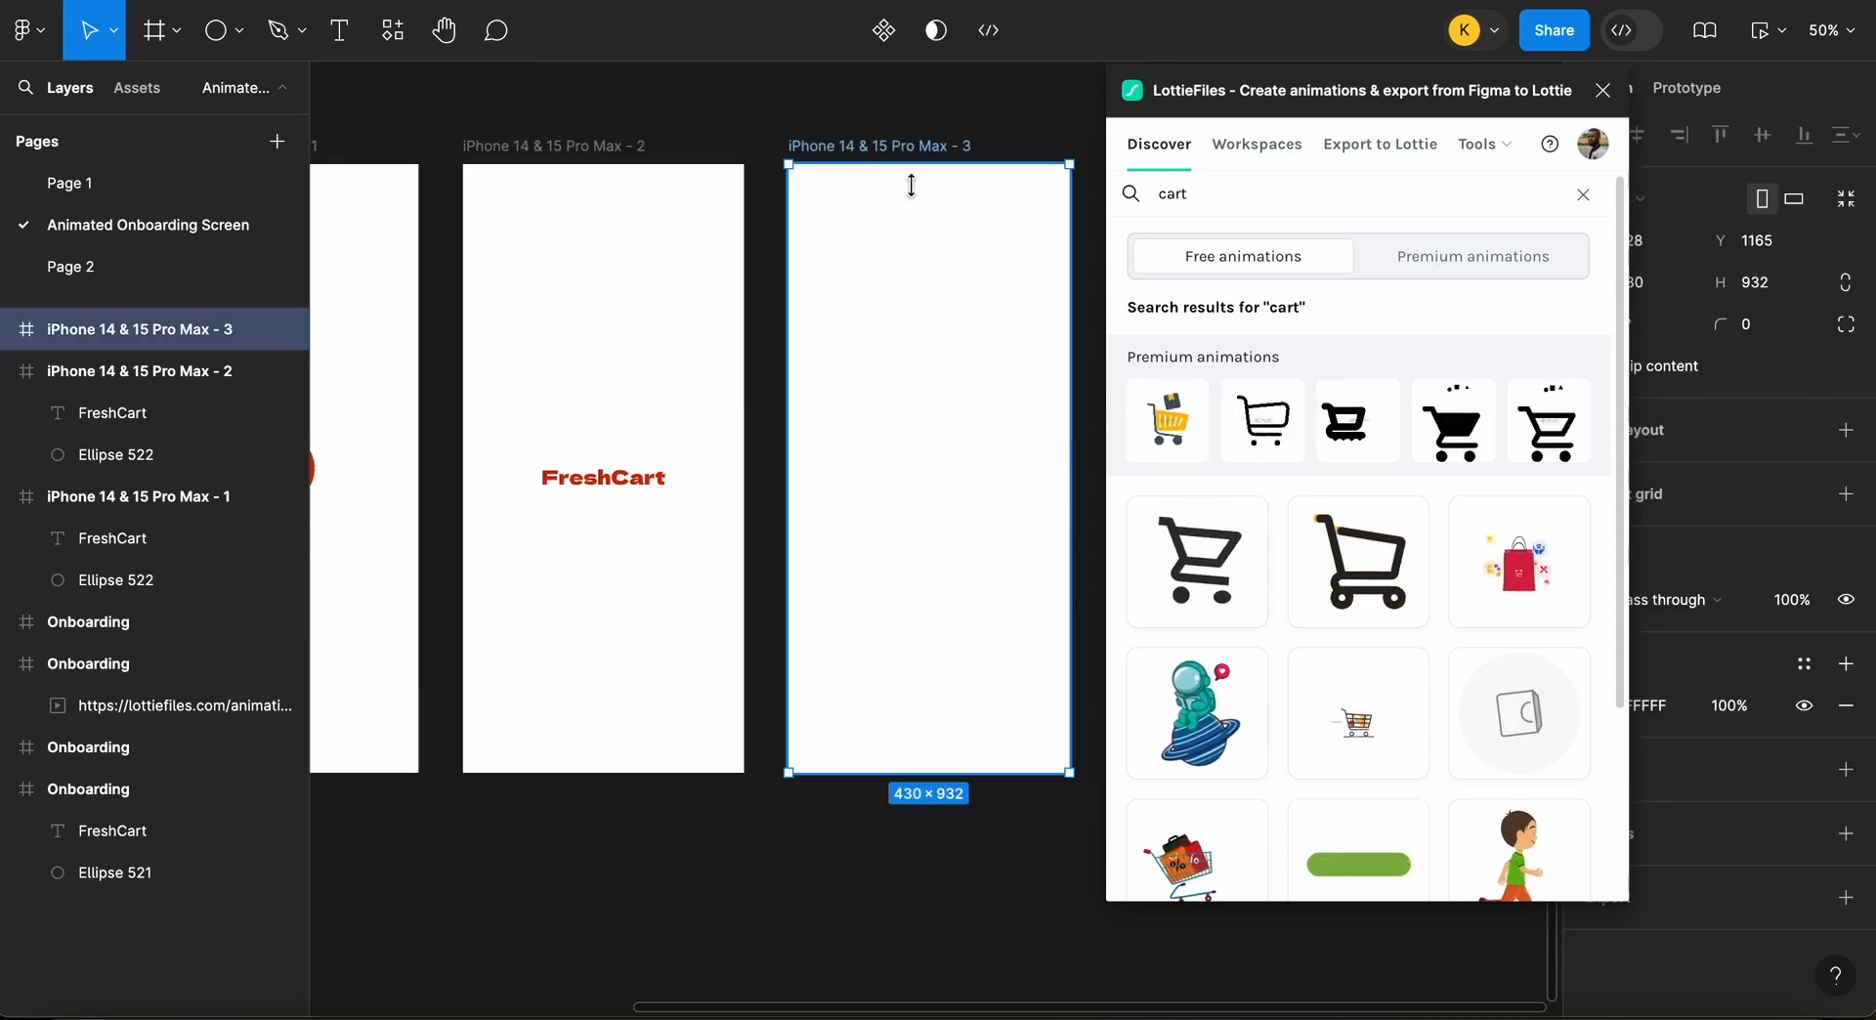
left_click(1221, 864)
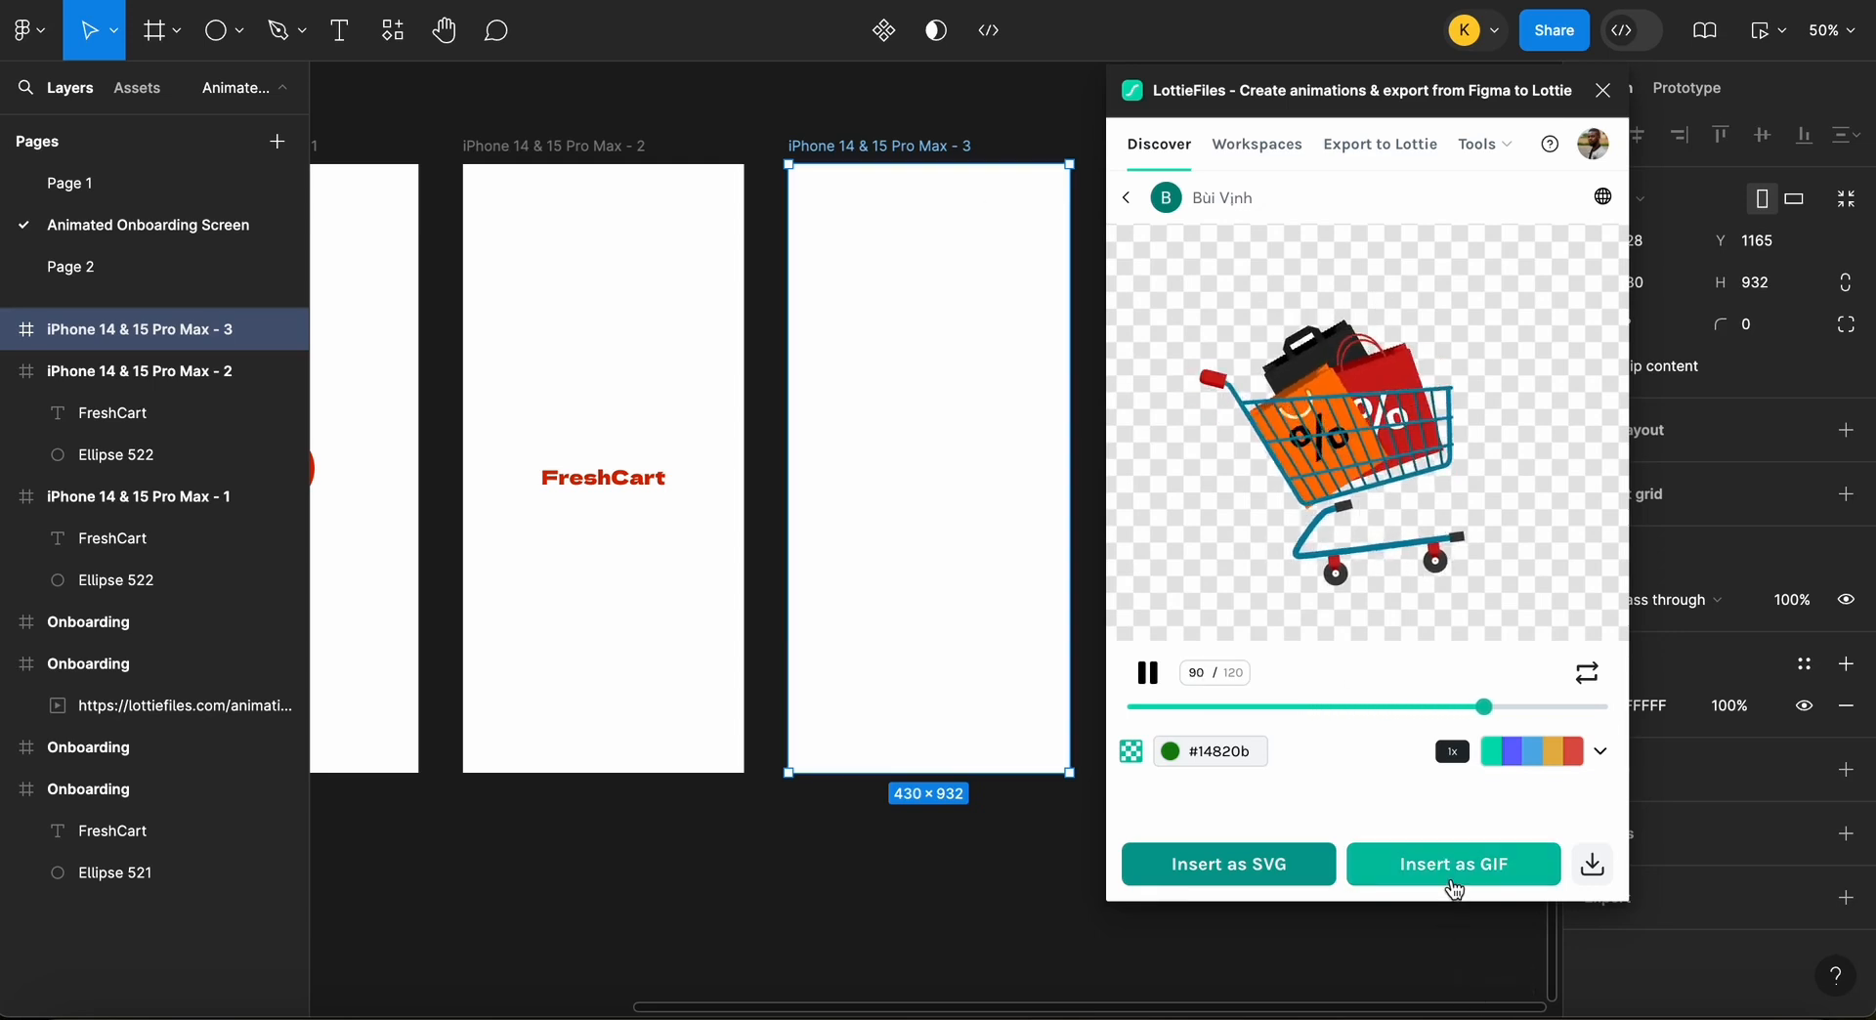
left_click(1453, 870)
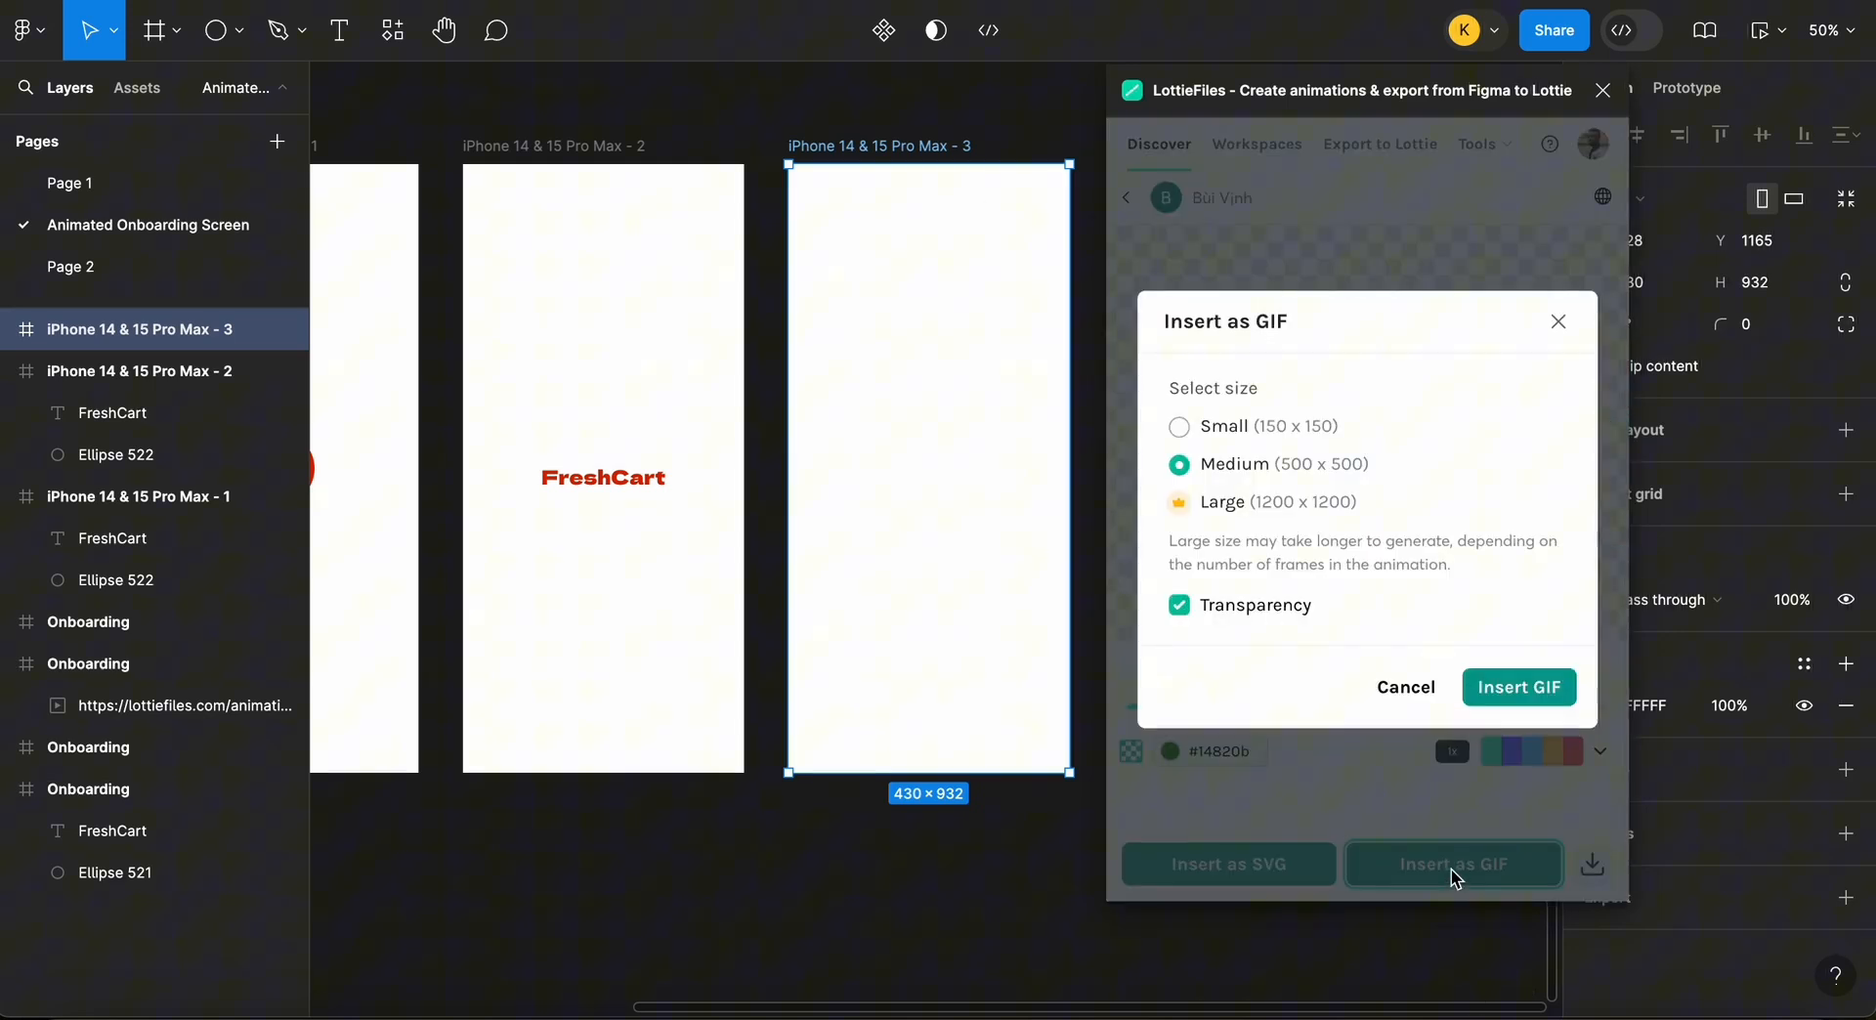
left_click(1519, 689)
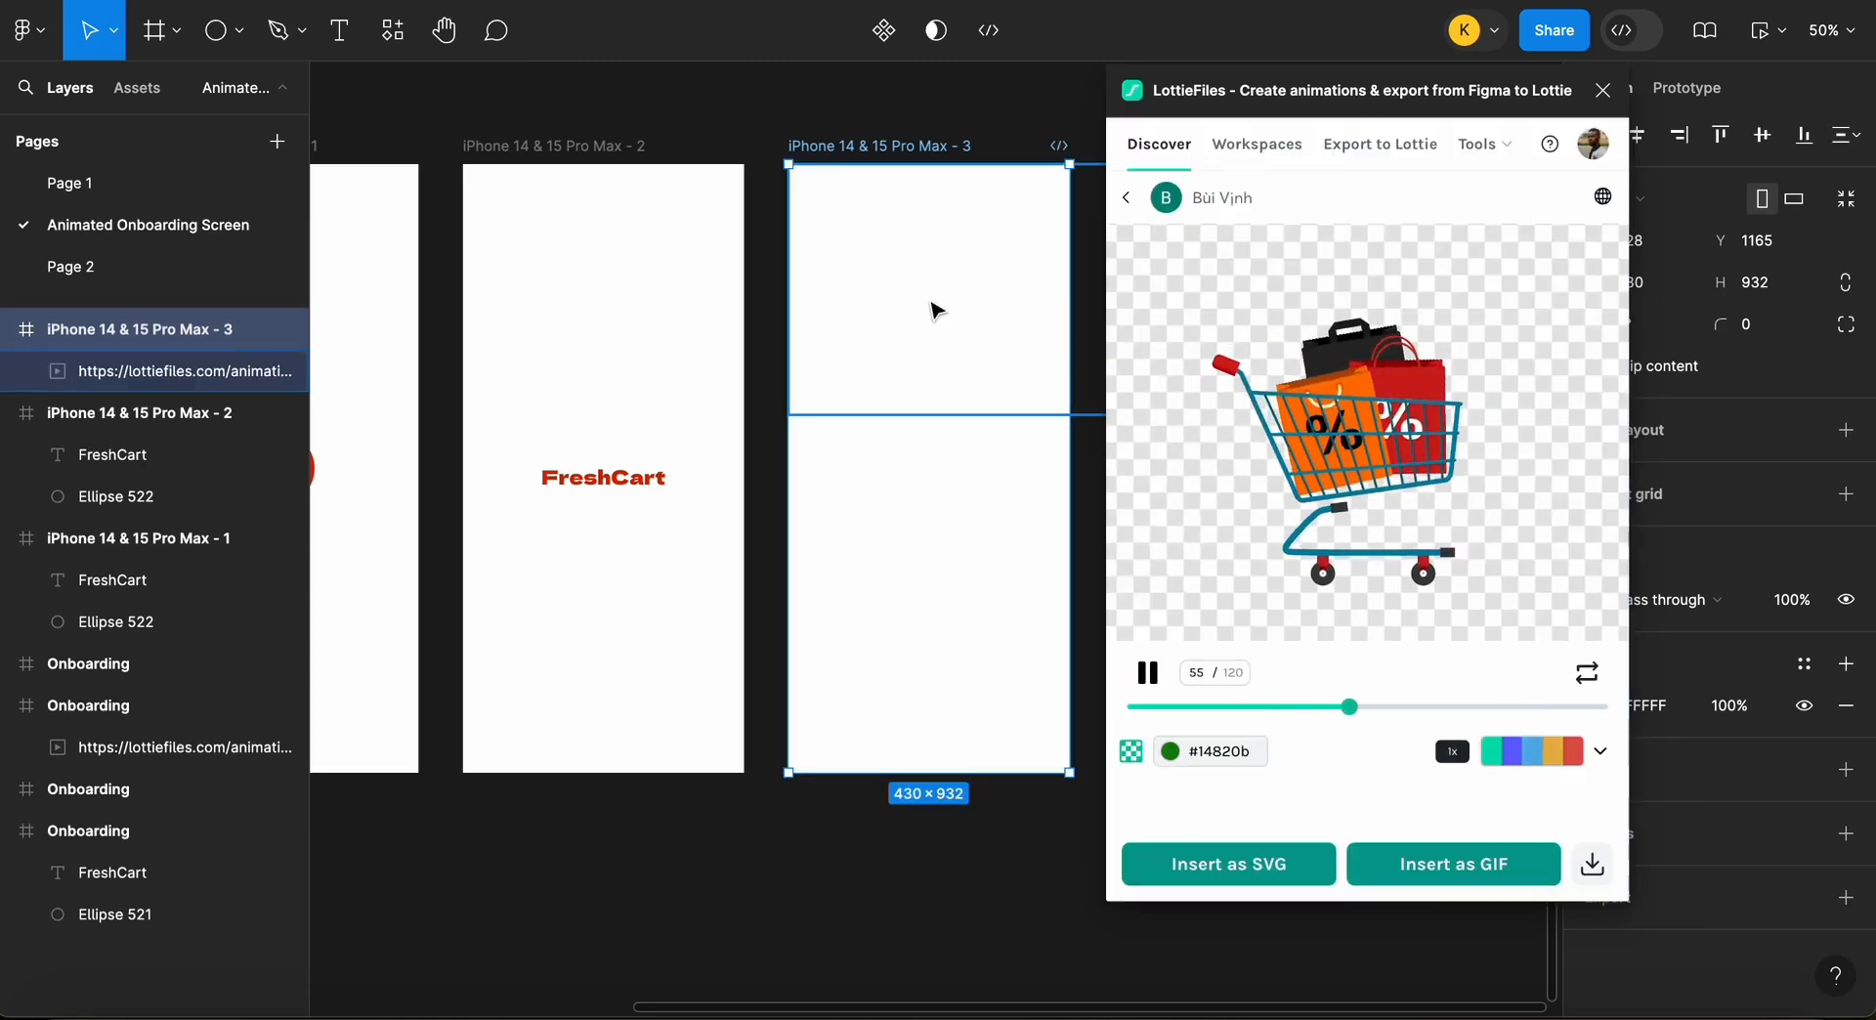
Close the plugin, shrink the cart GIF to about 324 × 249 and move it towards the middle of the third frame
left_click(936, 311)
left_click(1604, 92)
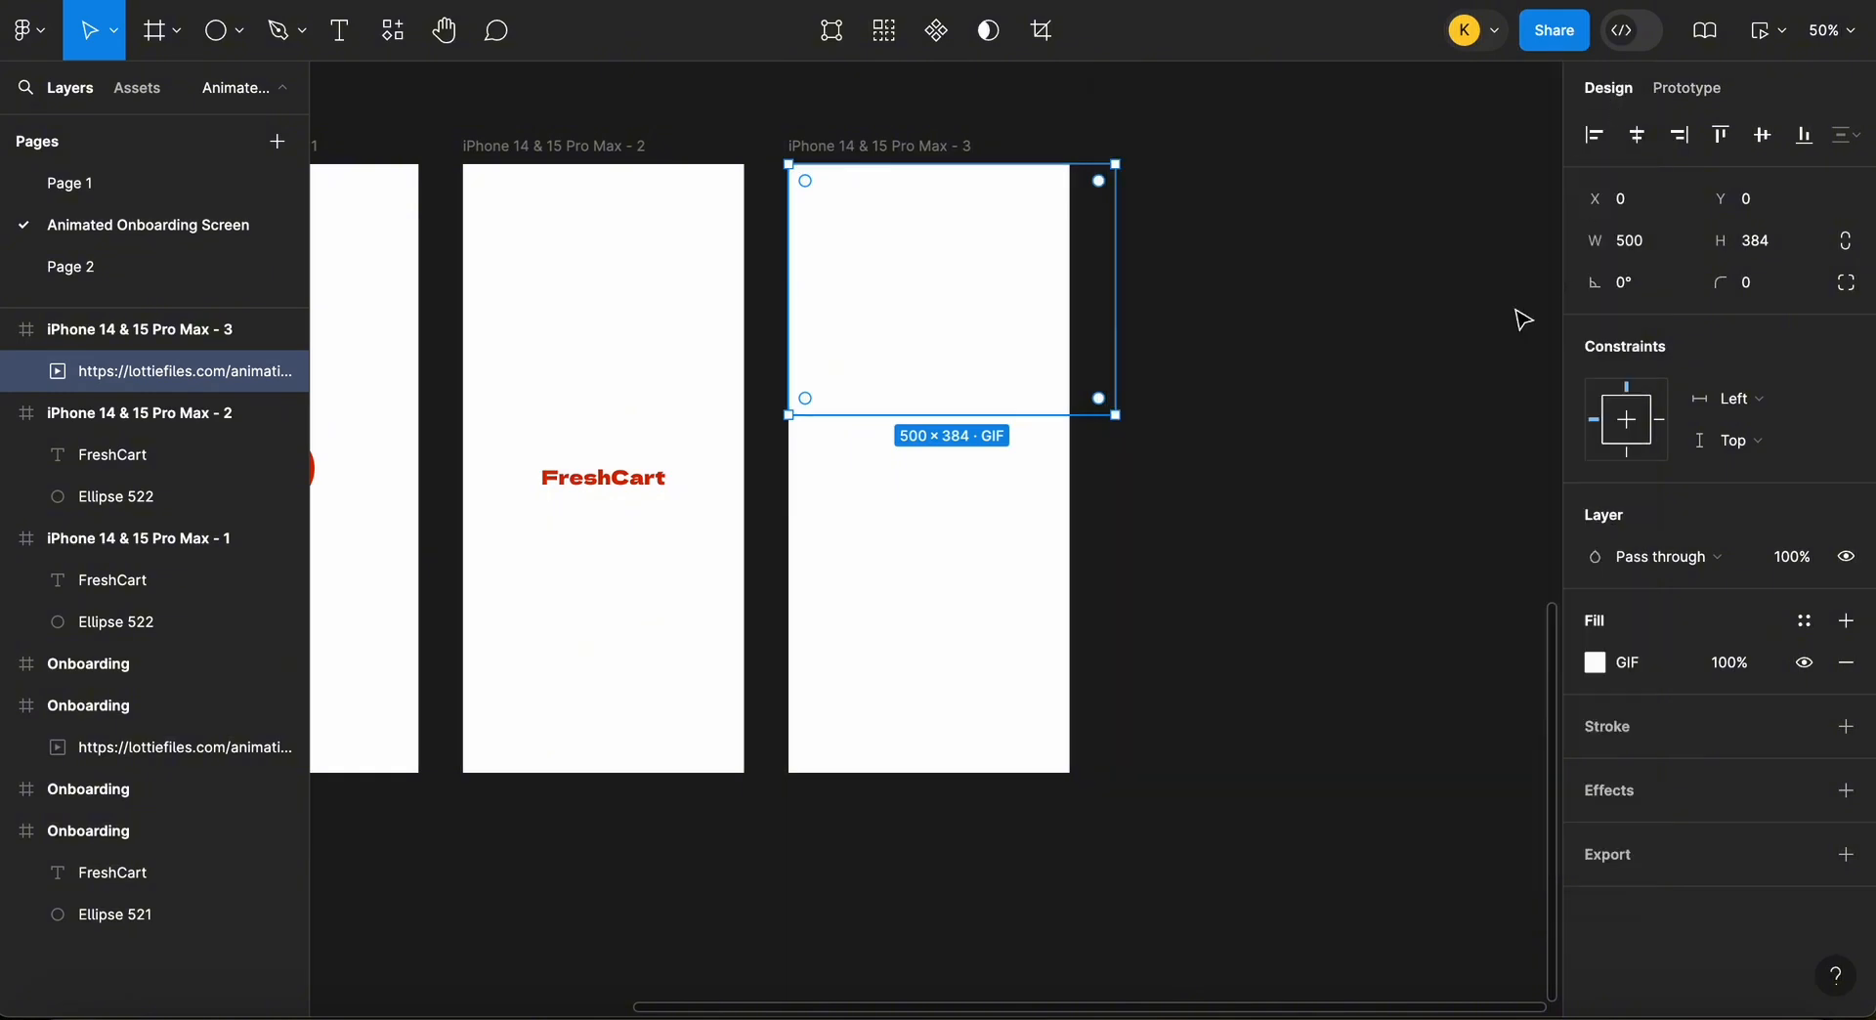
left_click_drag(926, 335, 932, 444)
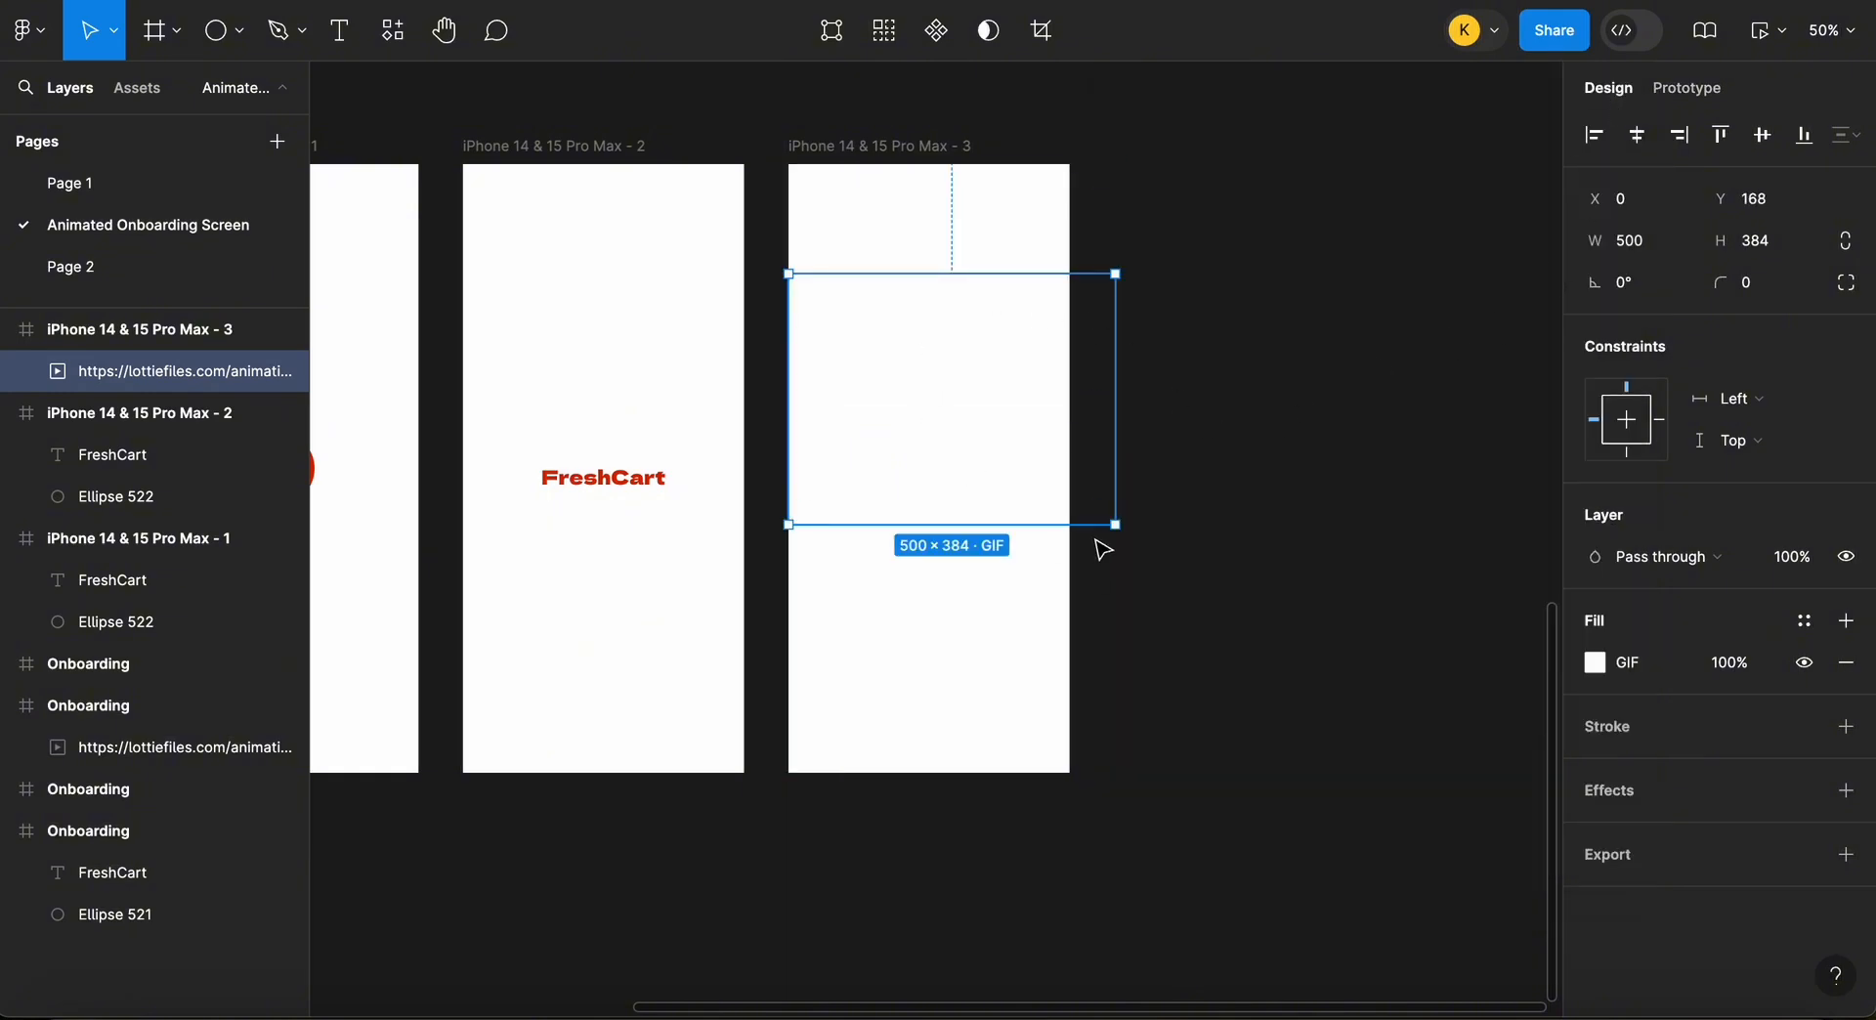
left_click_drag(1120, 525, 995, 437)
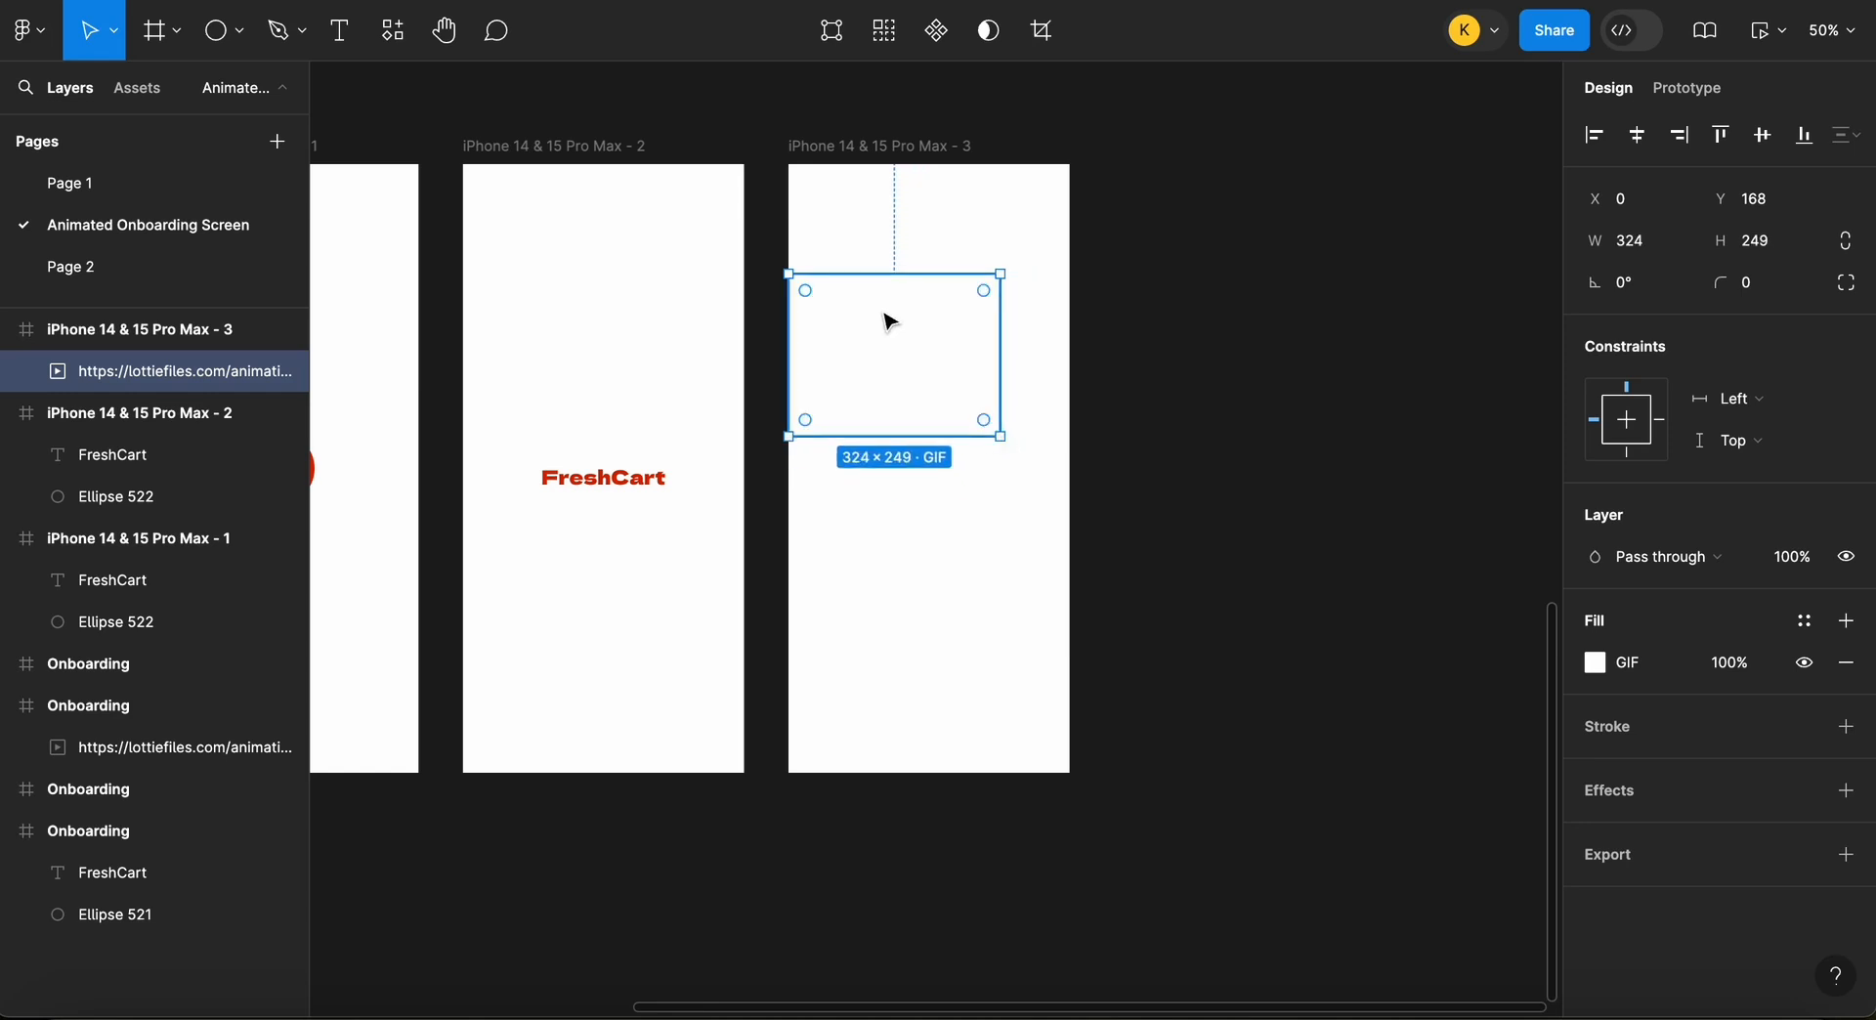
left_click_drag(879, 335, 947, 460)
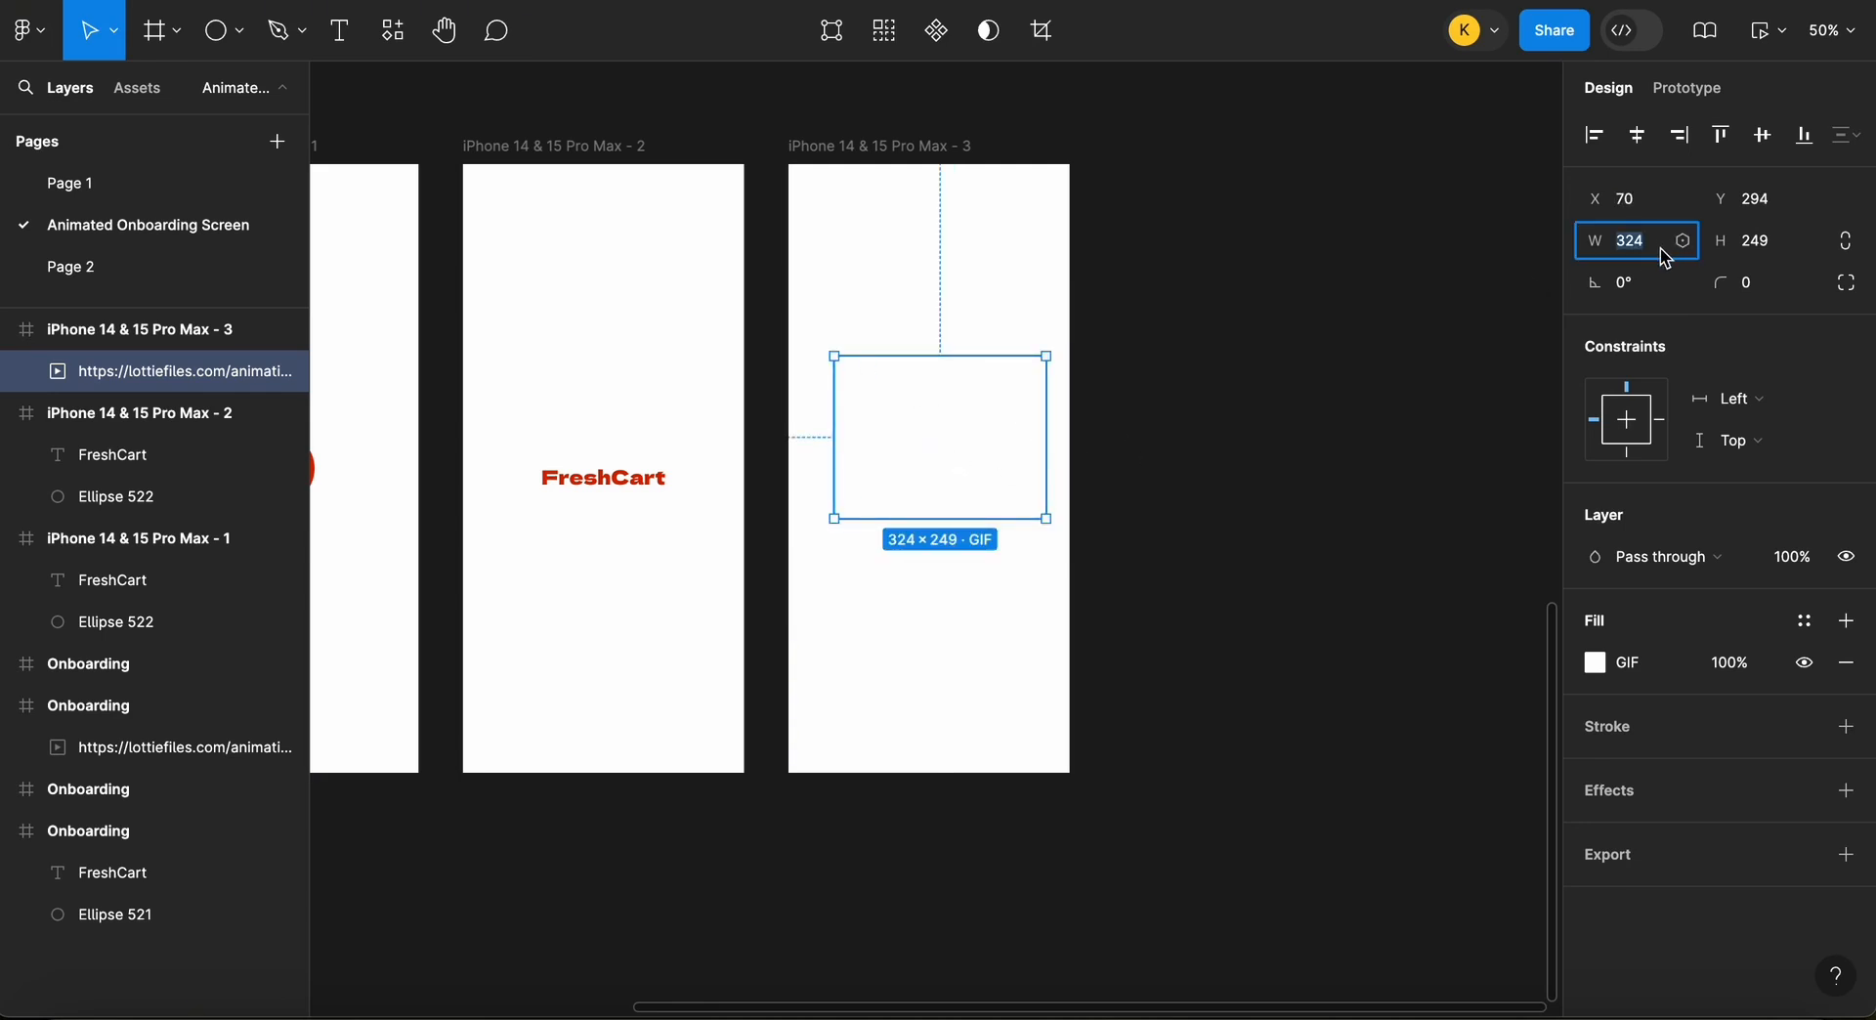
Set the cart GIF's size to 292 × 224 and centre it horizontally and vertically in the third frame
type("292")
key("Tab")
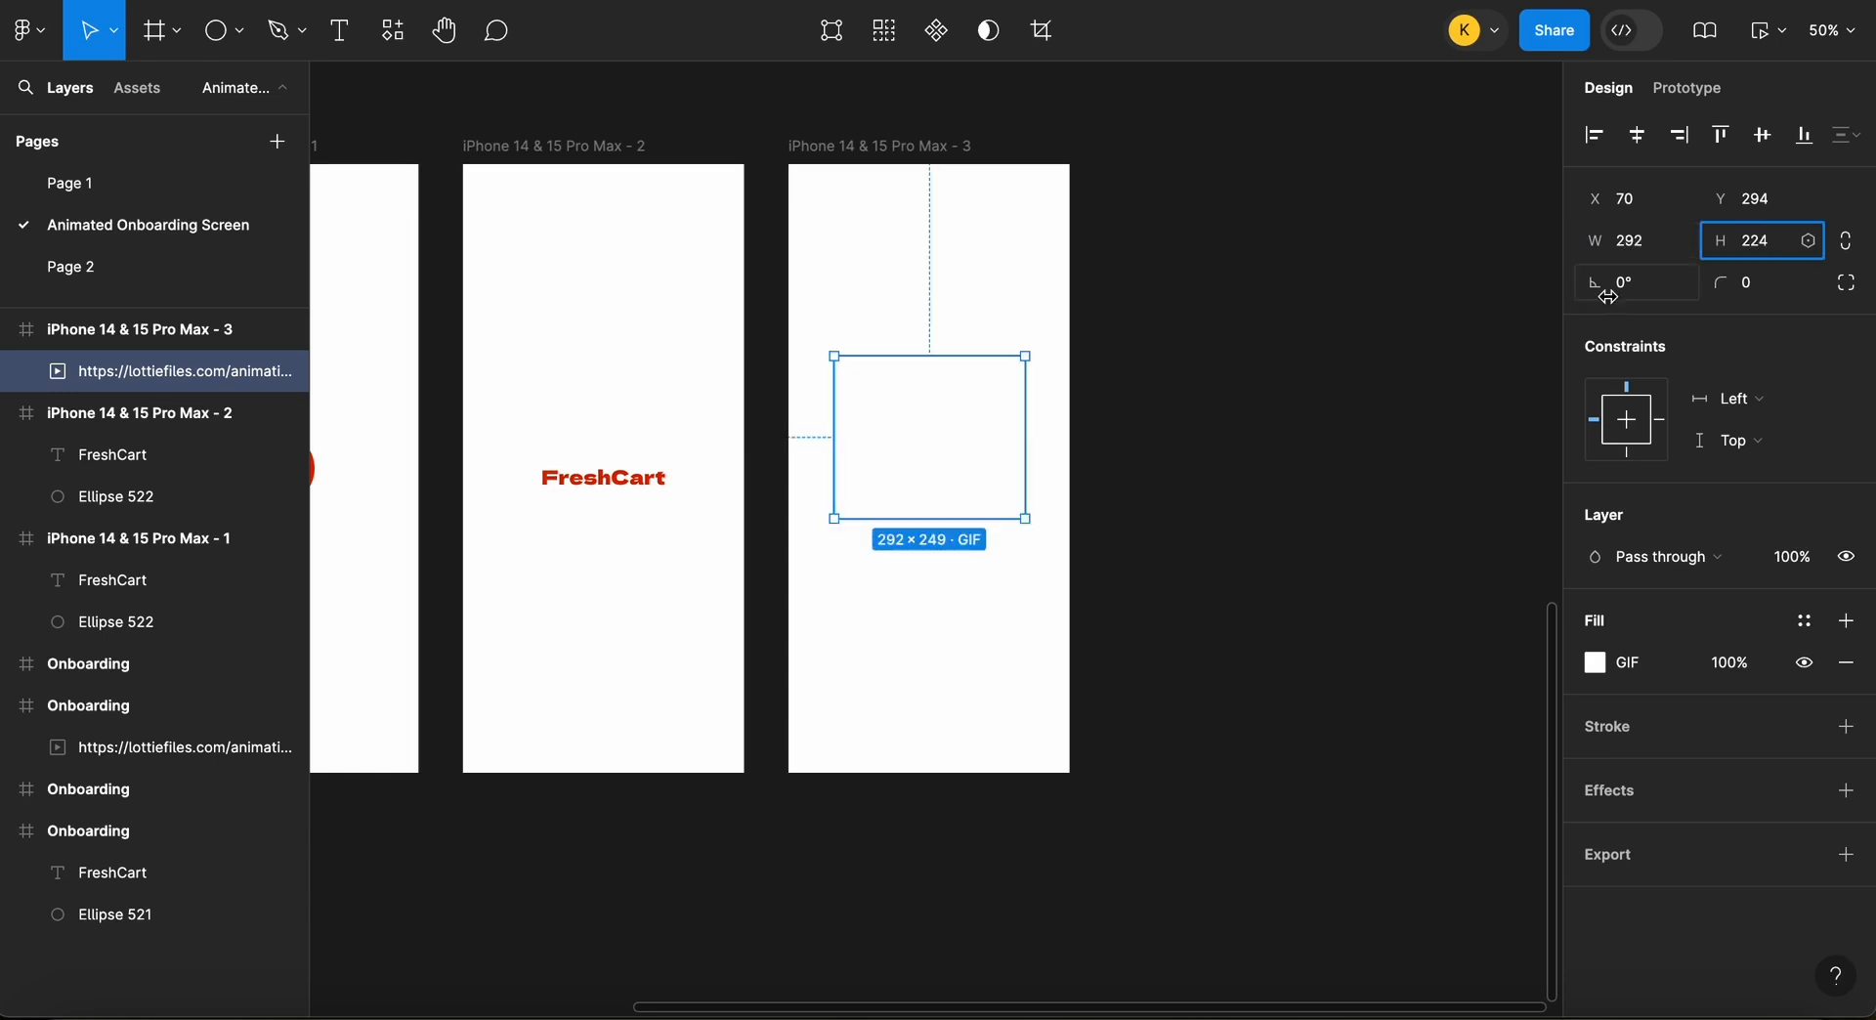
type("224")
left_click(1254, 373)
left_click(967, 420)
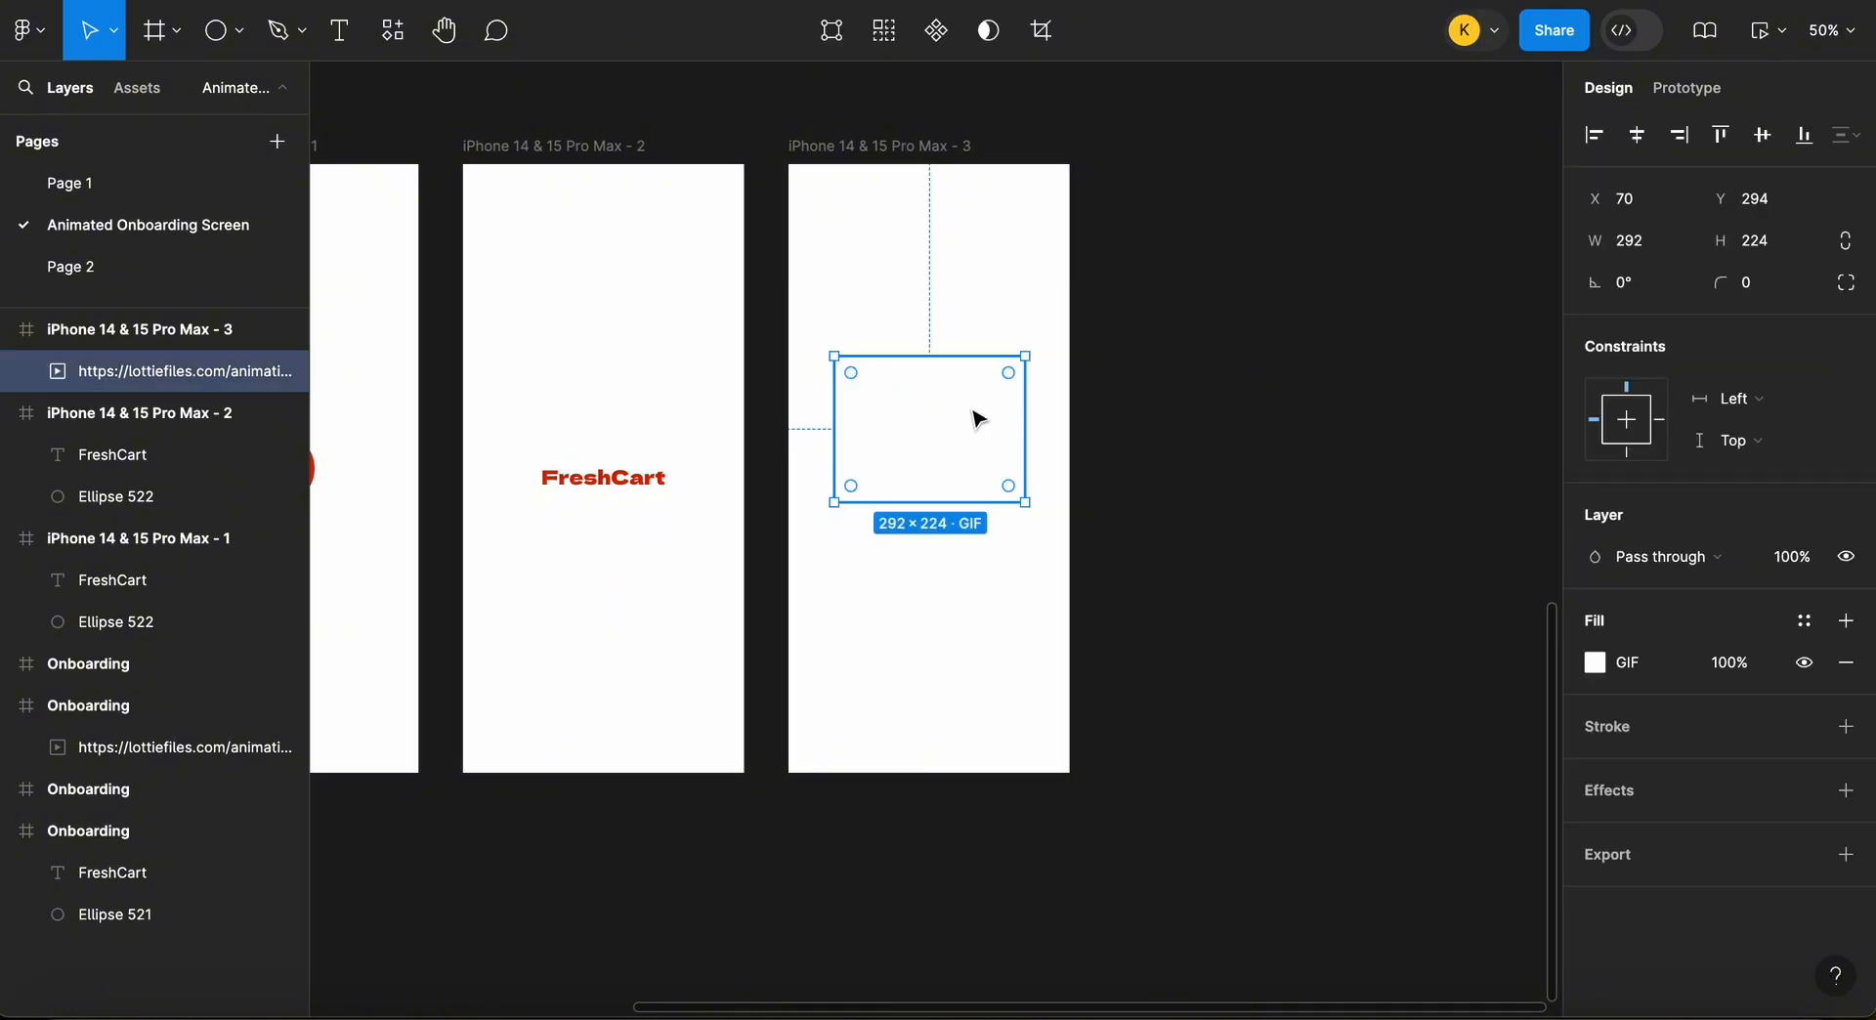
left_click(1636, 135)
left_click(1761, 135)
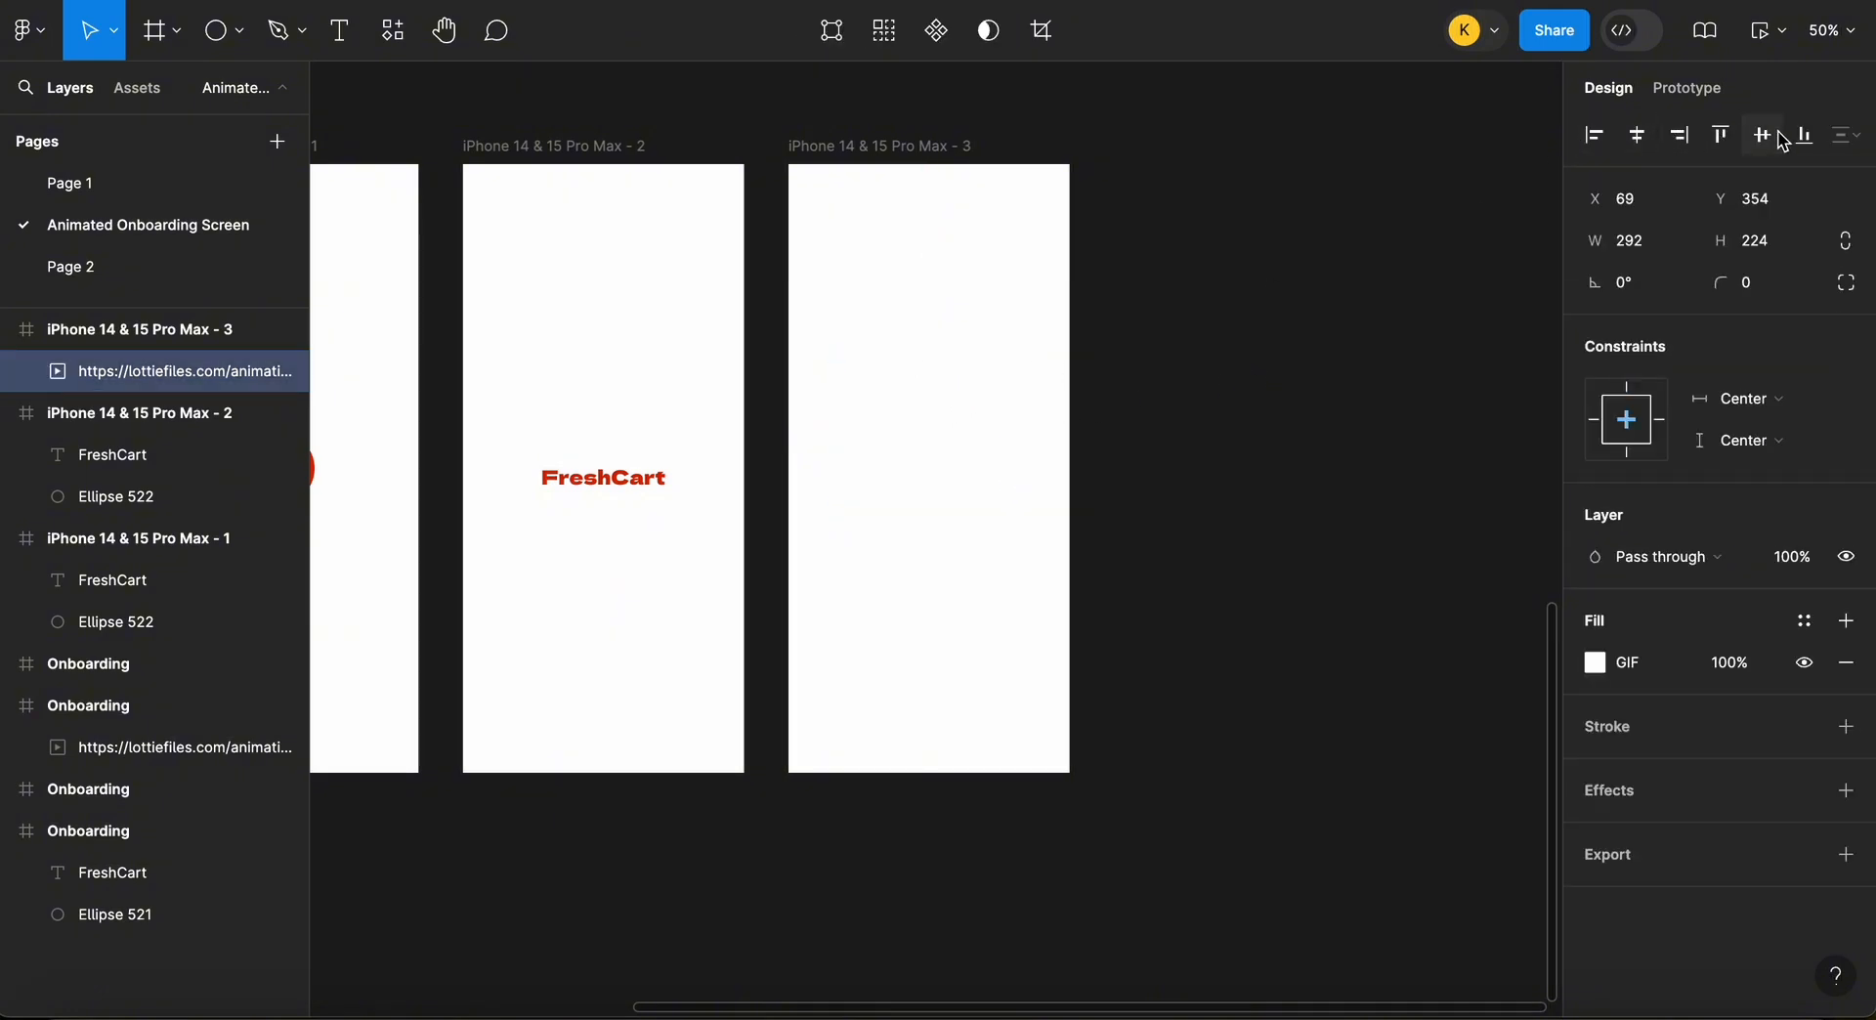
left_click(1222, 556)
Duplicate the grocery home screen frame and place the copy beside the third frame, top edges aligned
left_click_drag(1323, 1005, 1211, 1019)
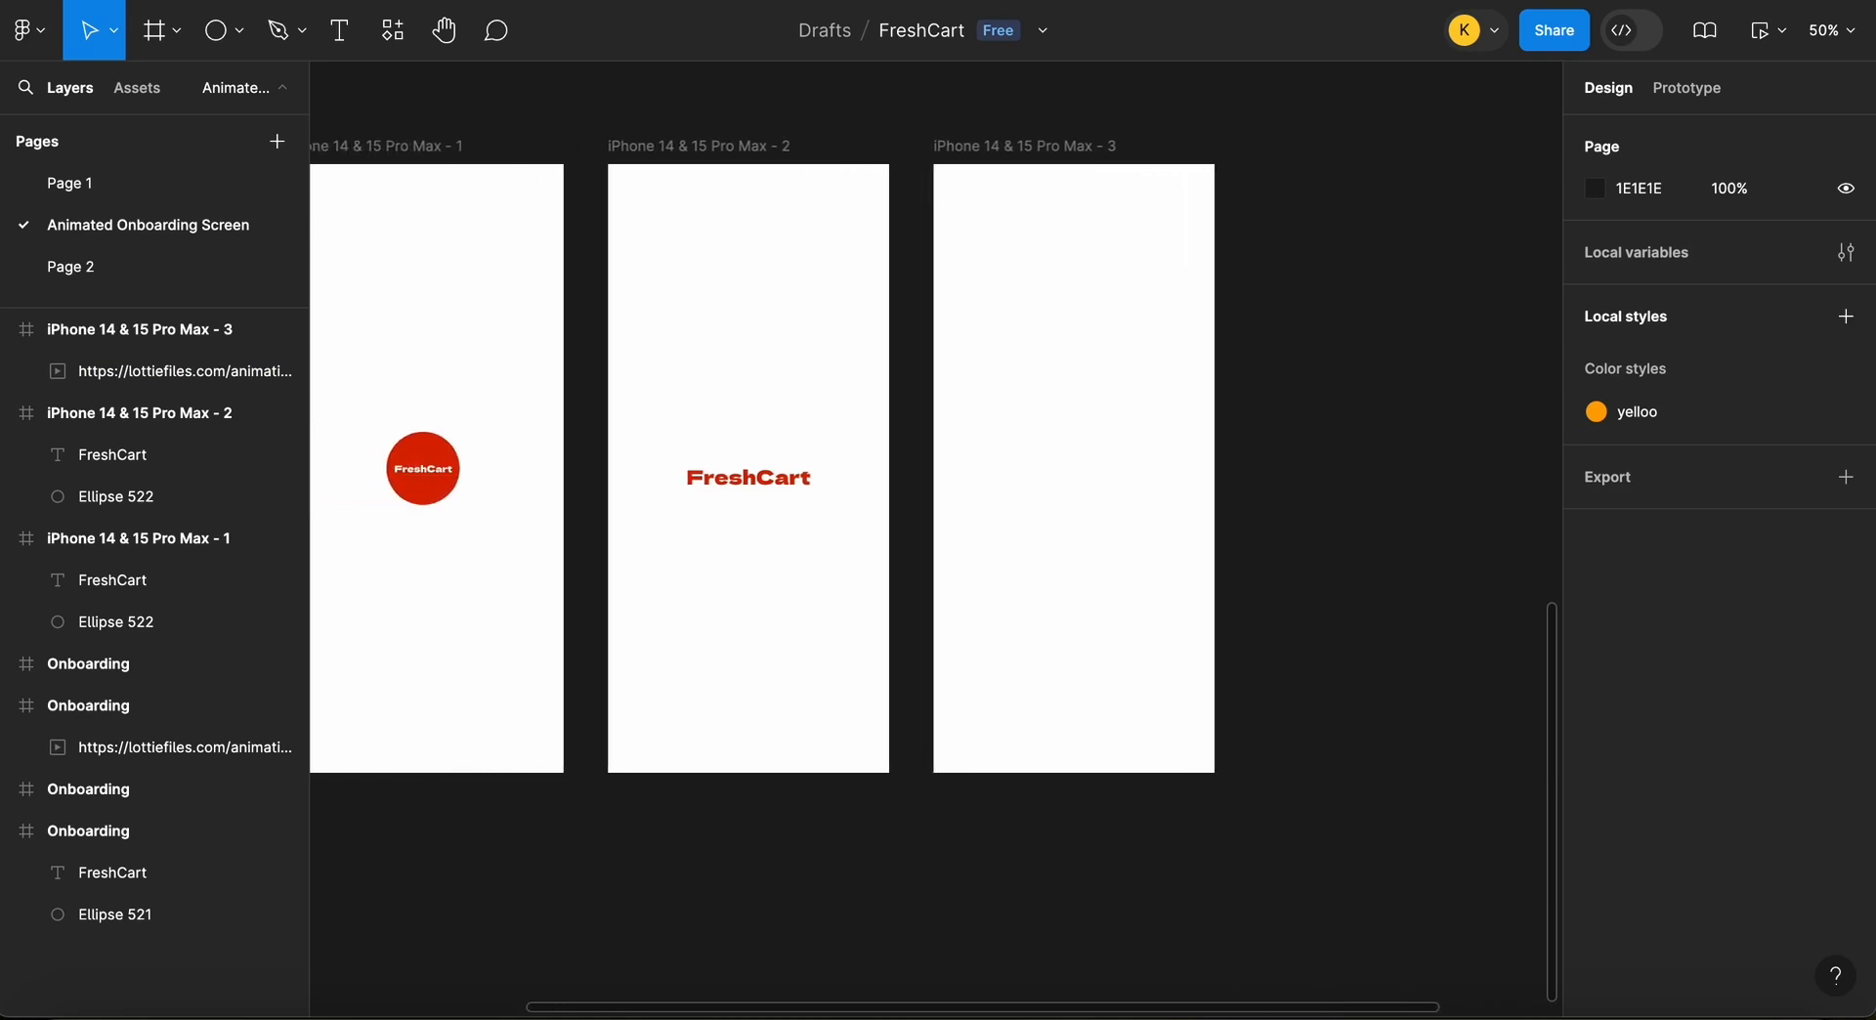
key("minus")
scroll(1219, 494, "up", 5)
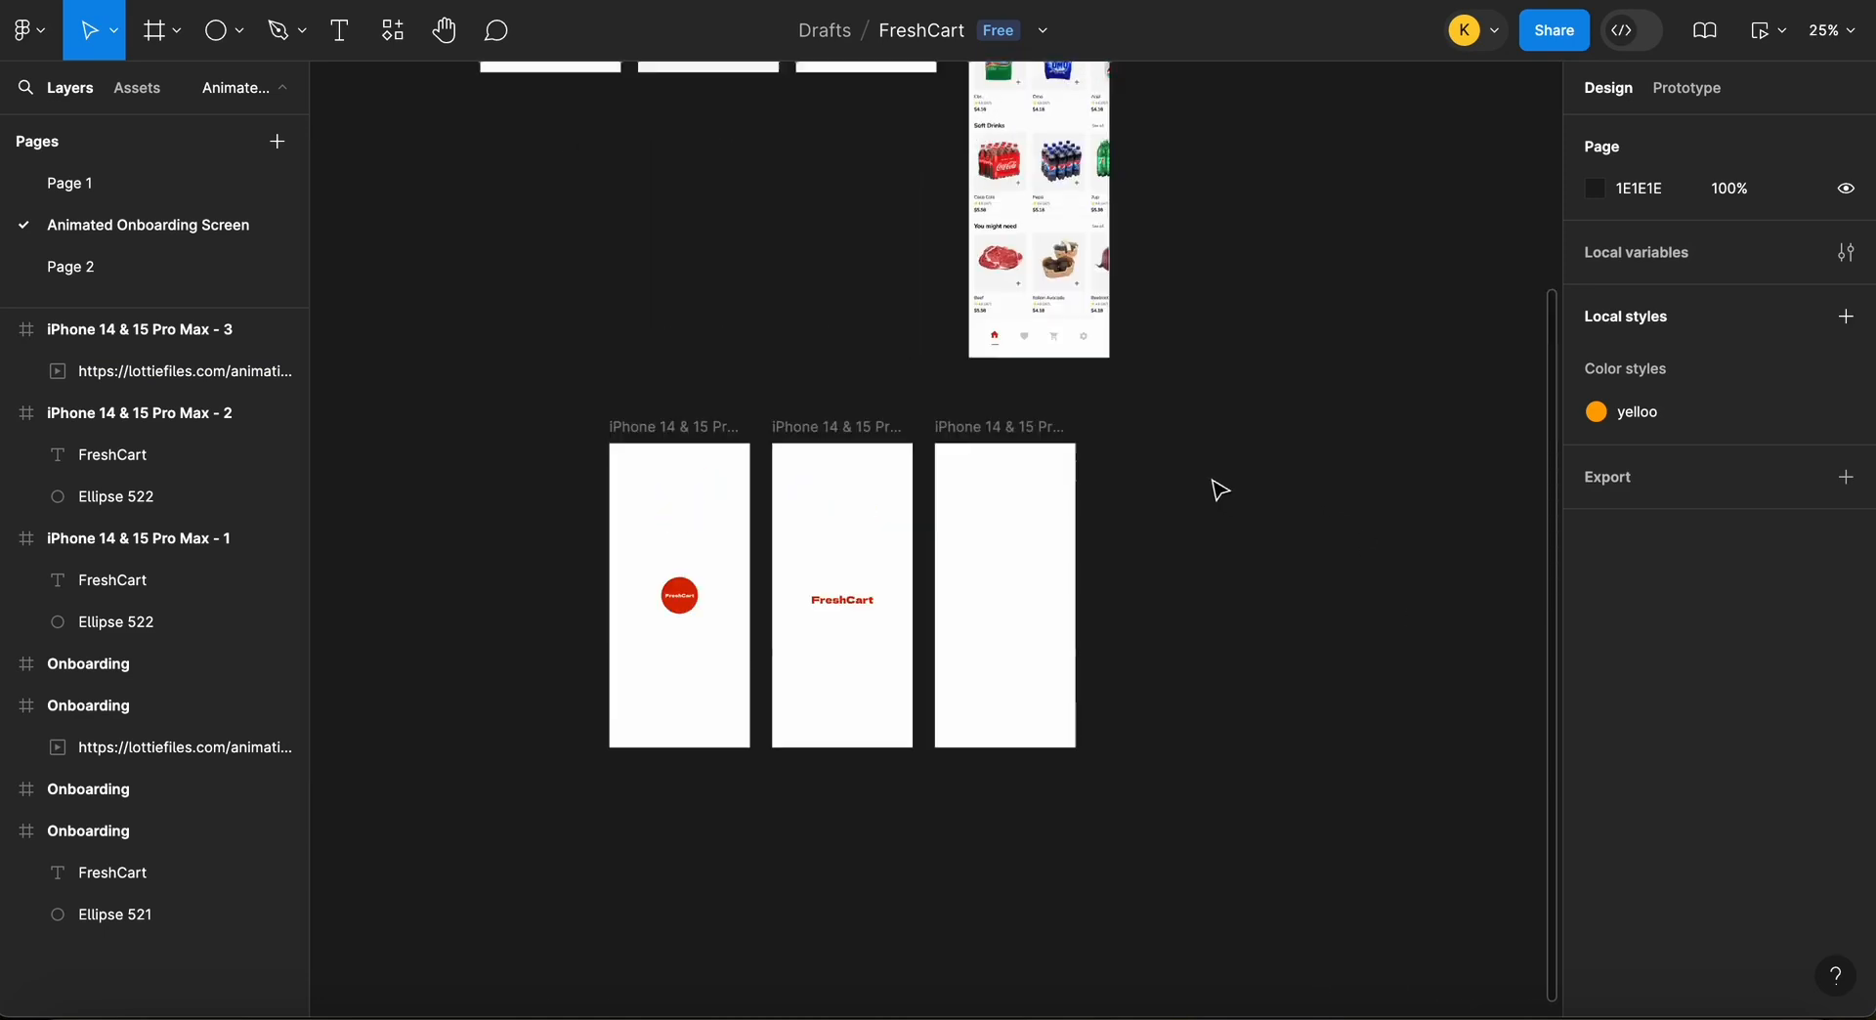
left_click_drag(1017, 79, 1151, 753)
scroll(1151, 753, "down", 7)
scroll(717, 447, "up", 3)
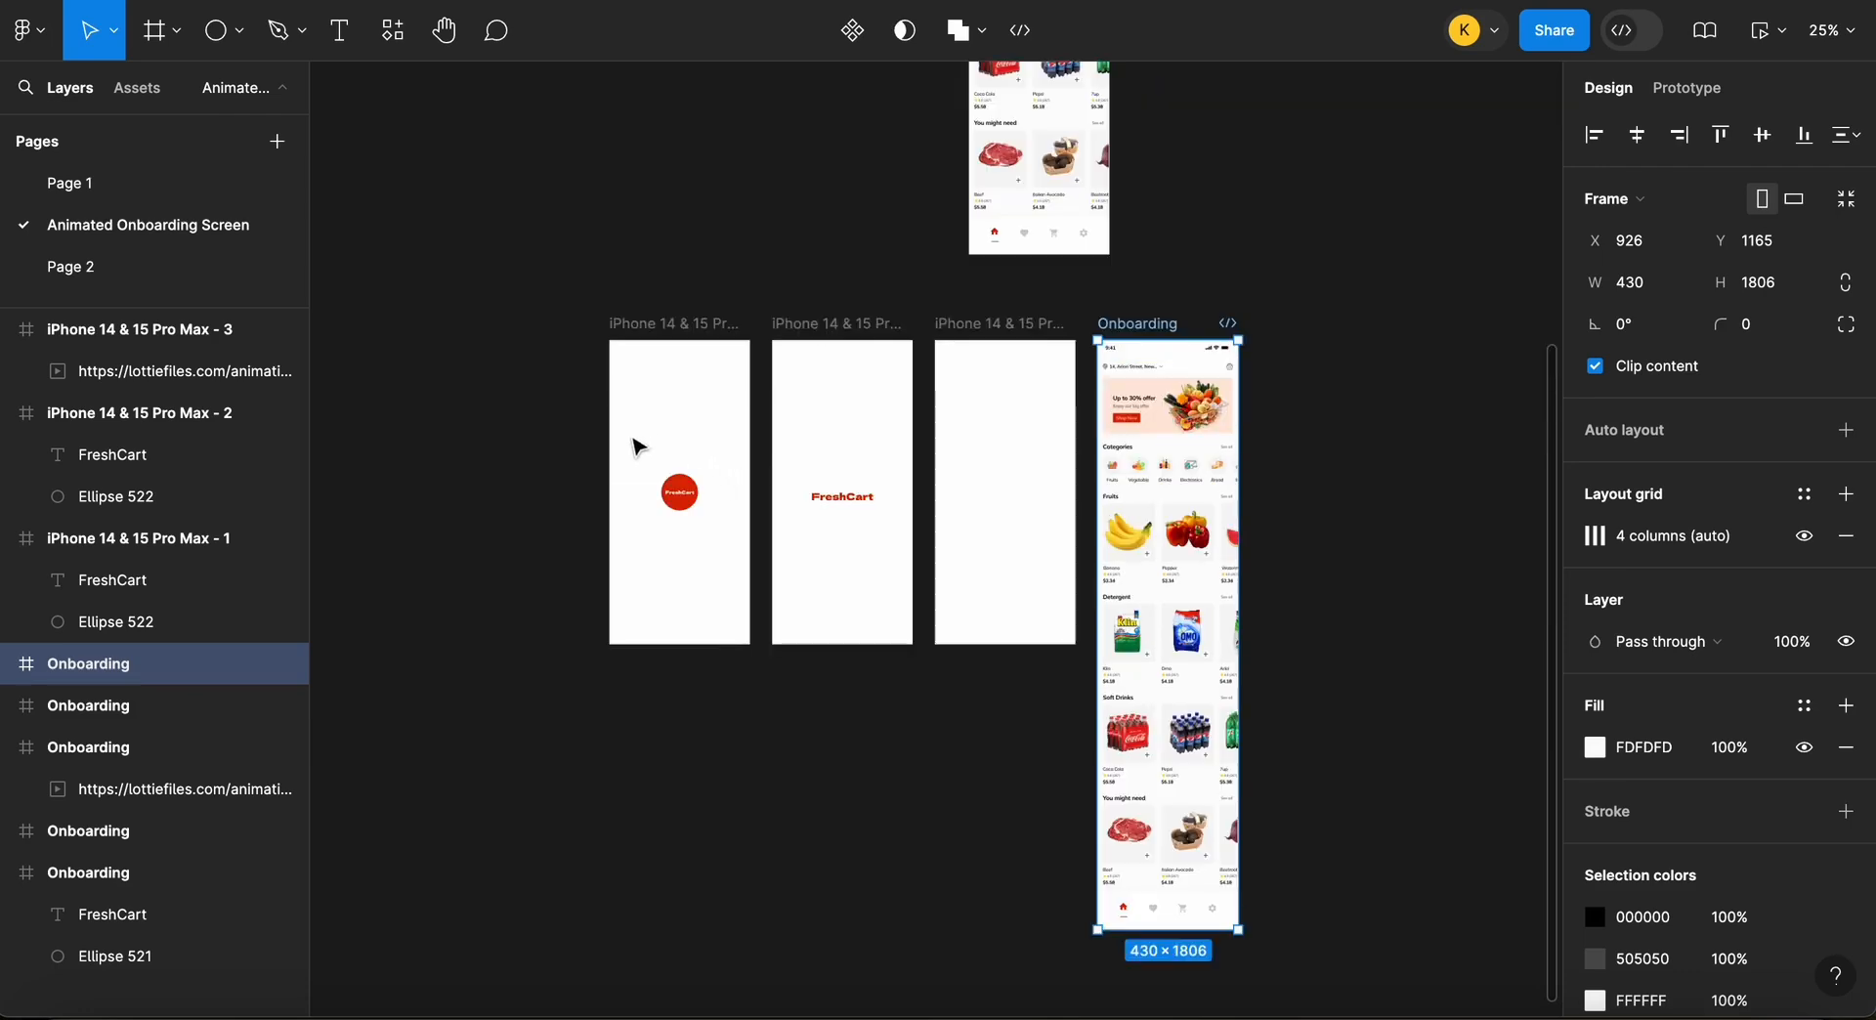
Add a prototype connection from the first frame to the second, triggered After delay
left_click_drag(593, 315, 1299, 739)
left_click(447, 223)
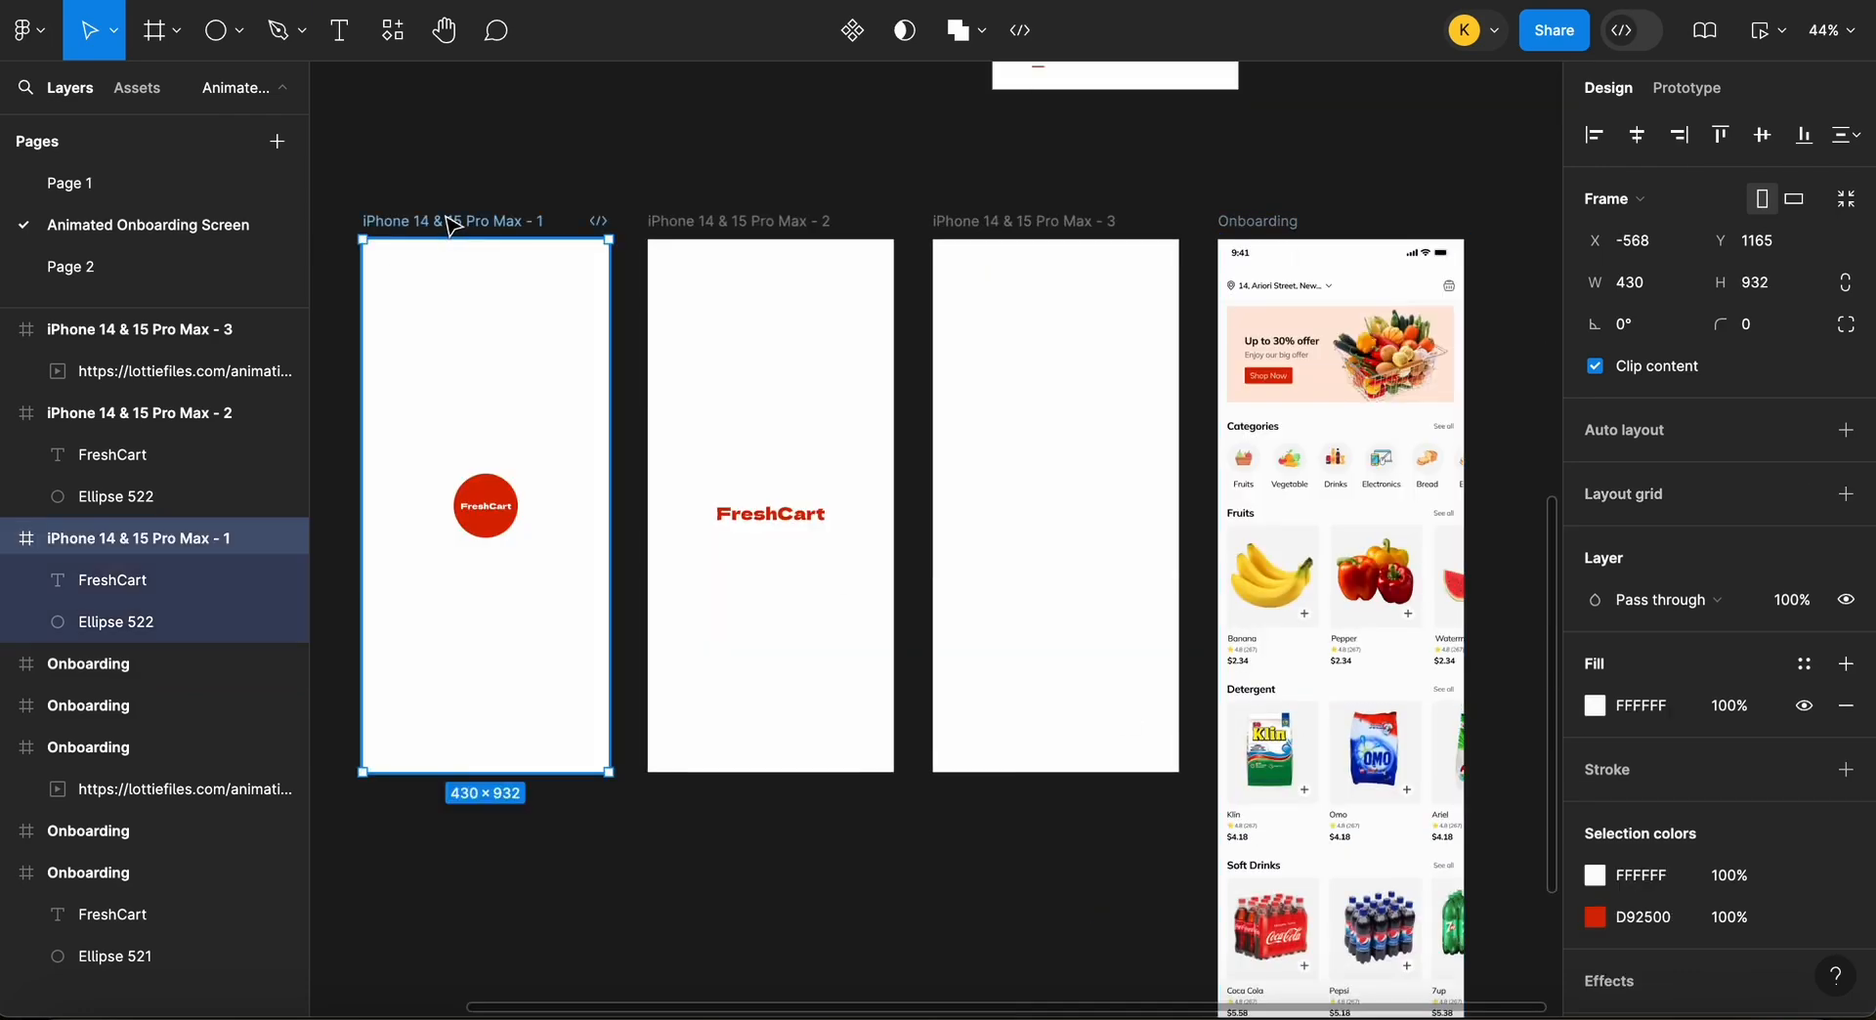
left_click(1684, 88)
scroll(608, 508, "down", 2)
left_click_drag(607, 431, 684, 436)
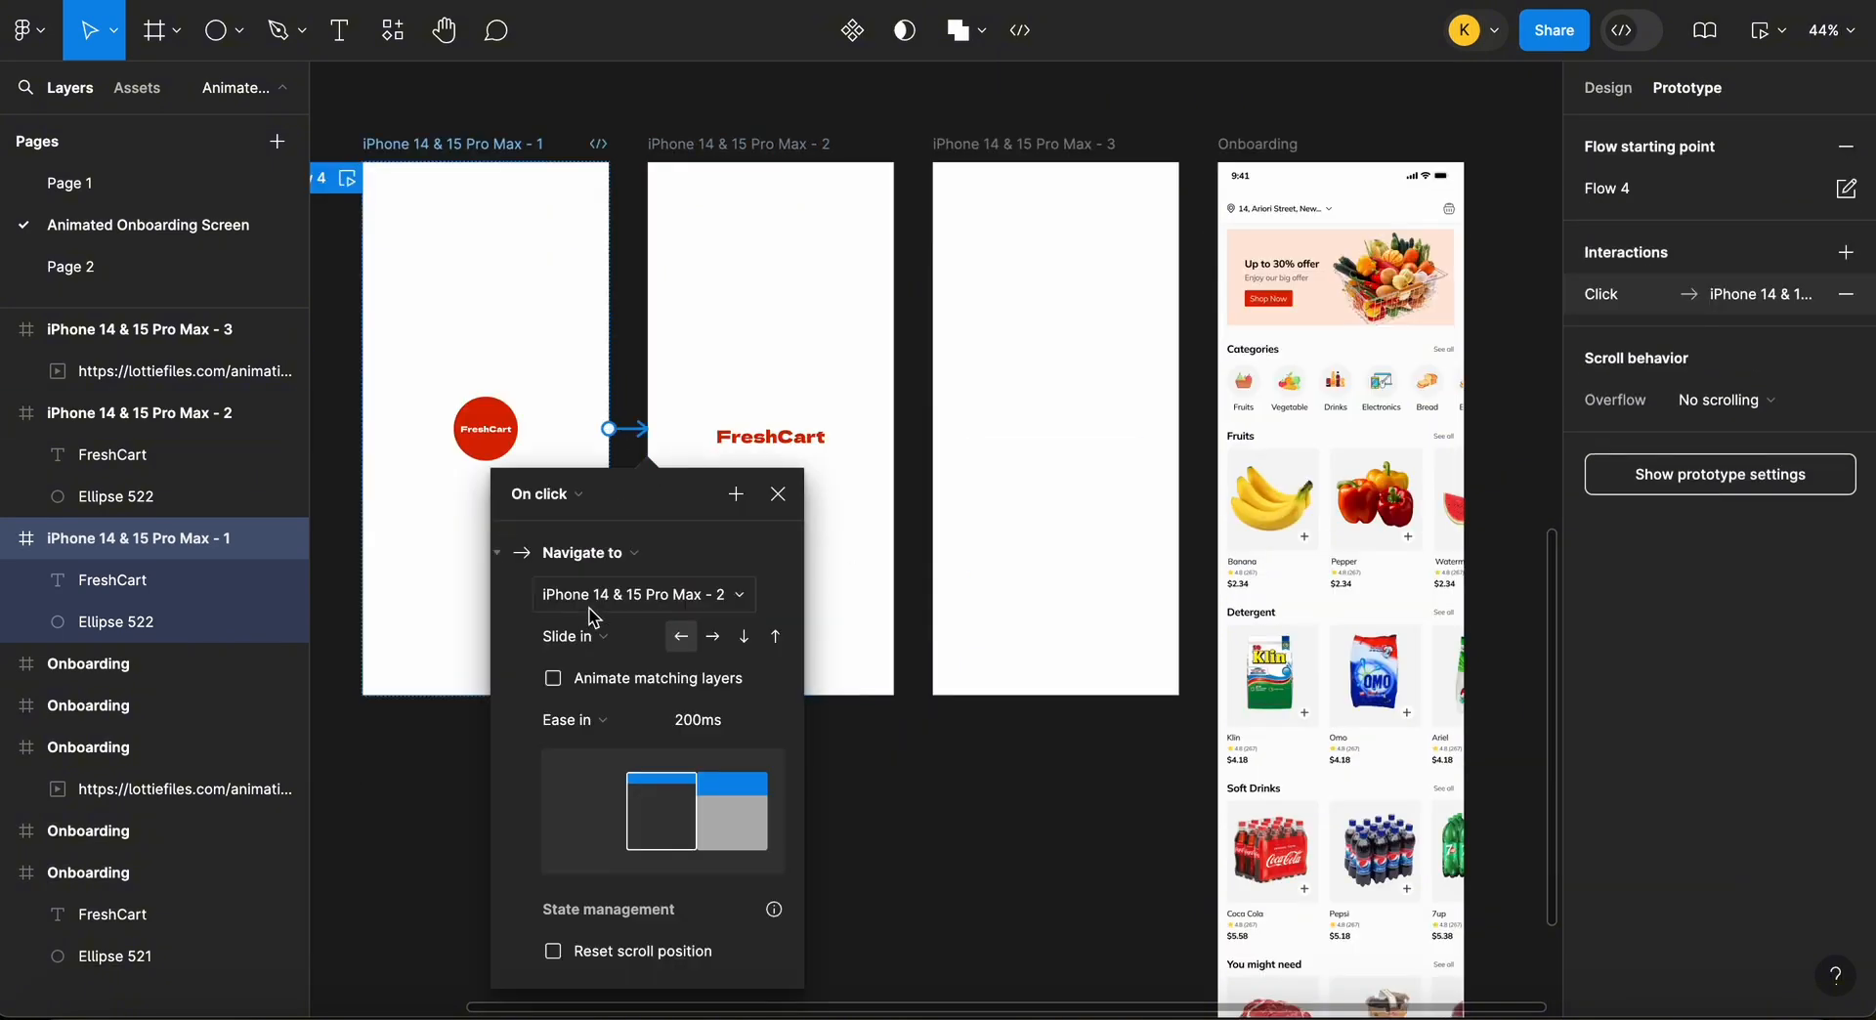
left_click(543, 494)
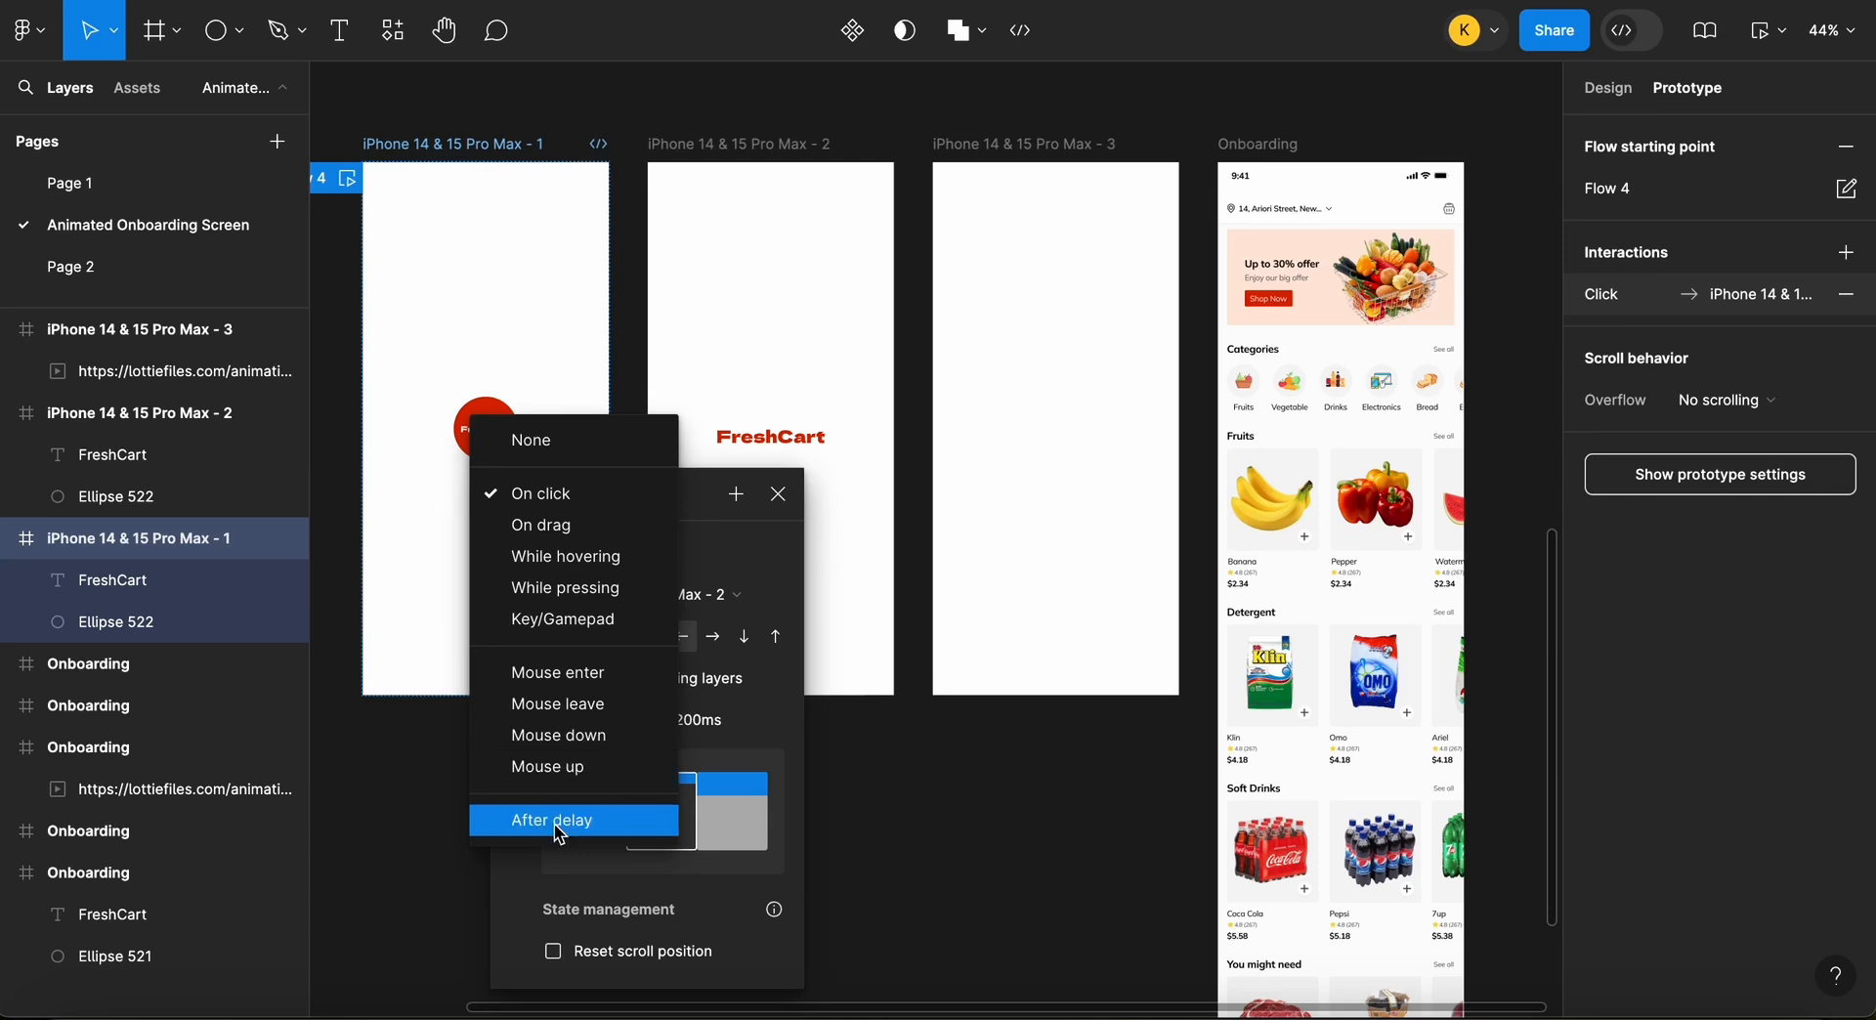
left_click(563, 823)
Set the first connection's transition to Smart animate with a duration of 300 ms
left_click(610, 688)
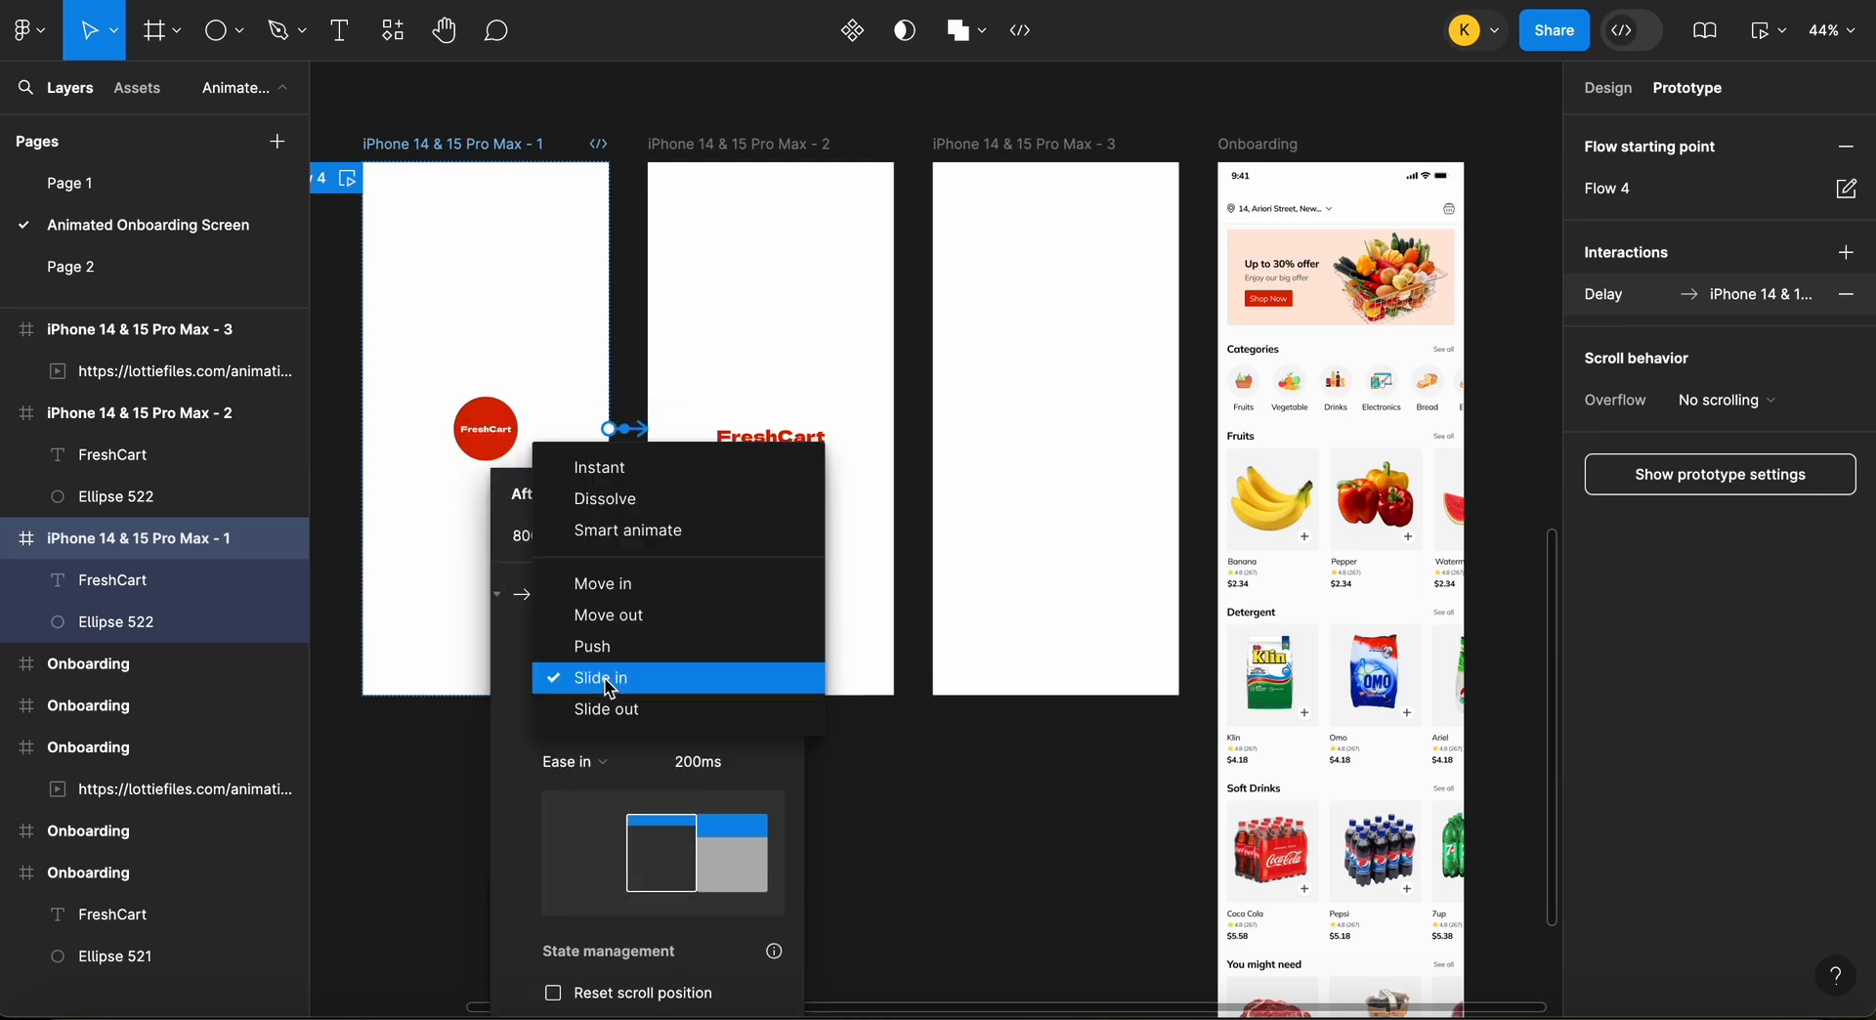
left_click(616, 530)
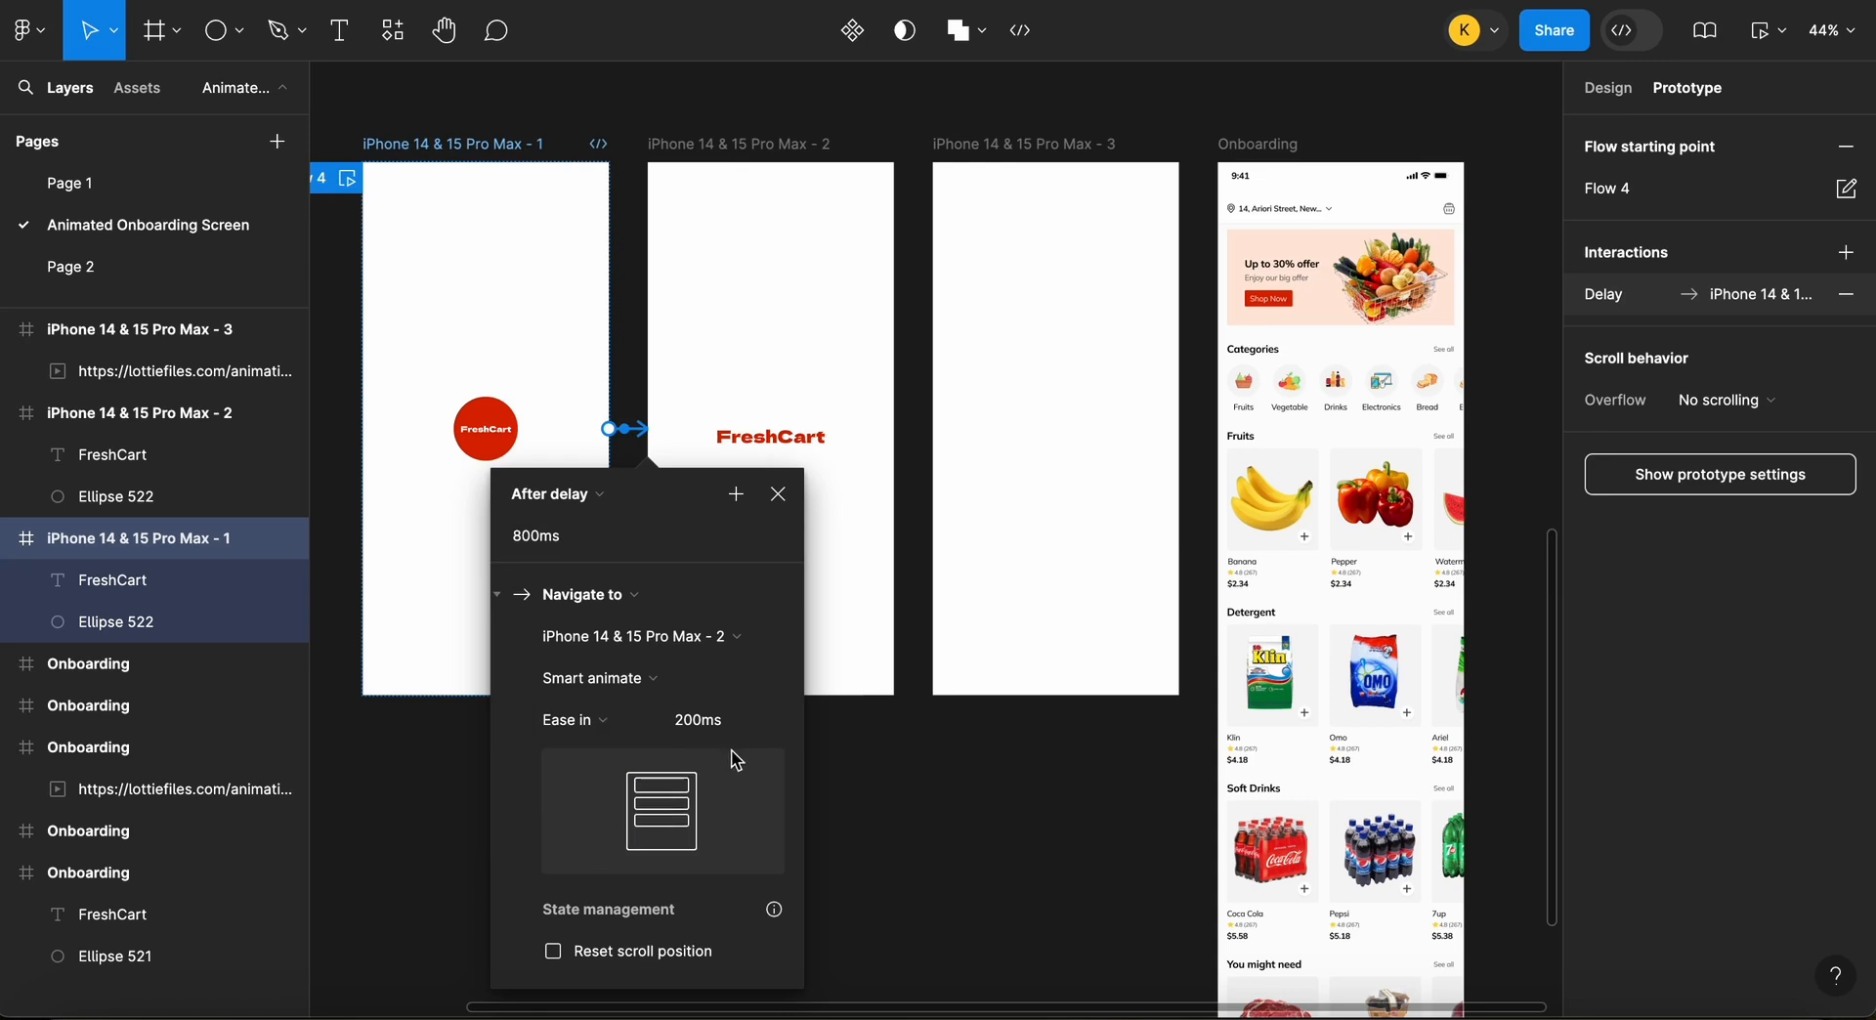
left_click(727, 722)
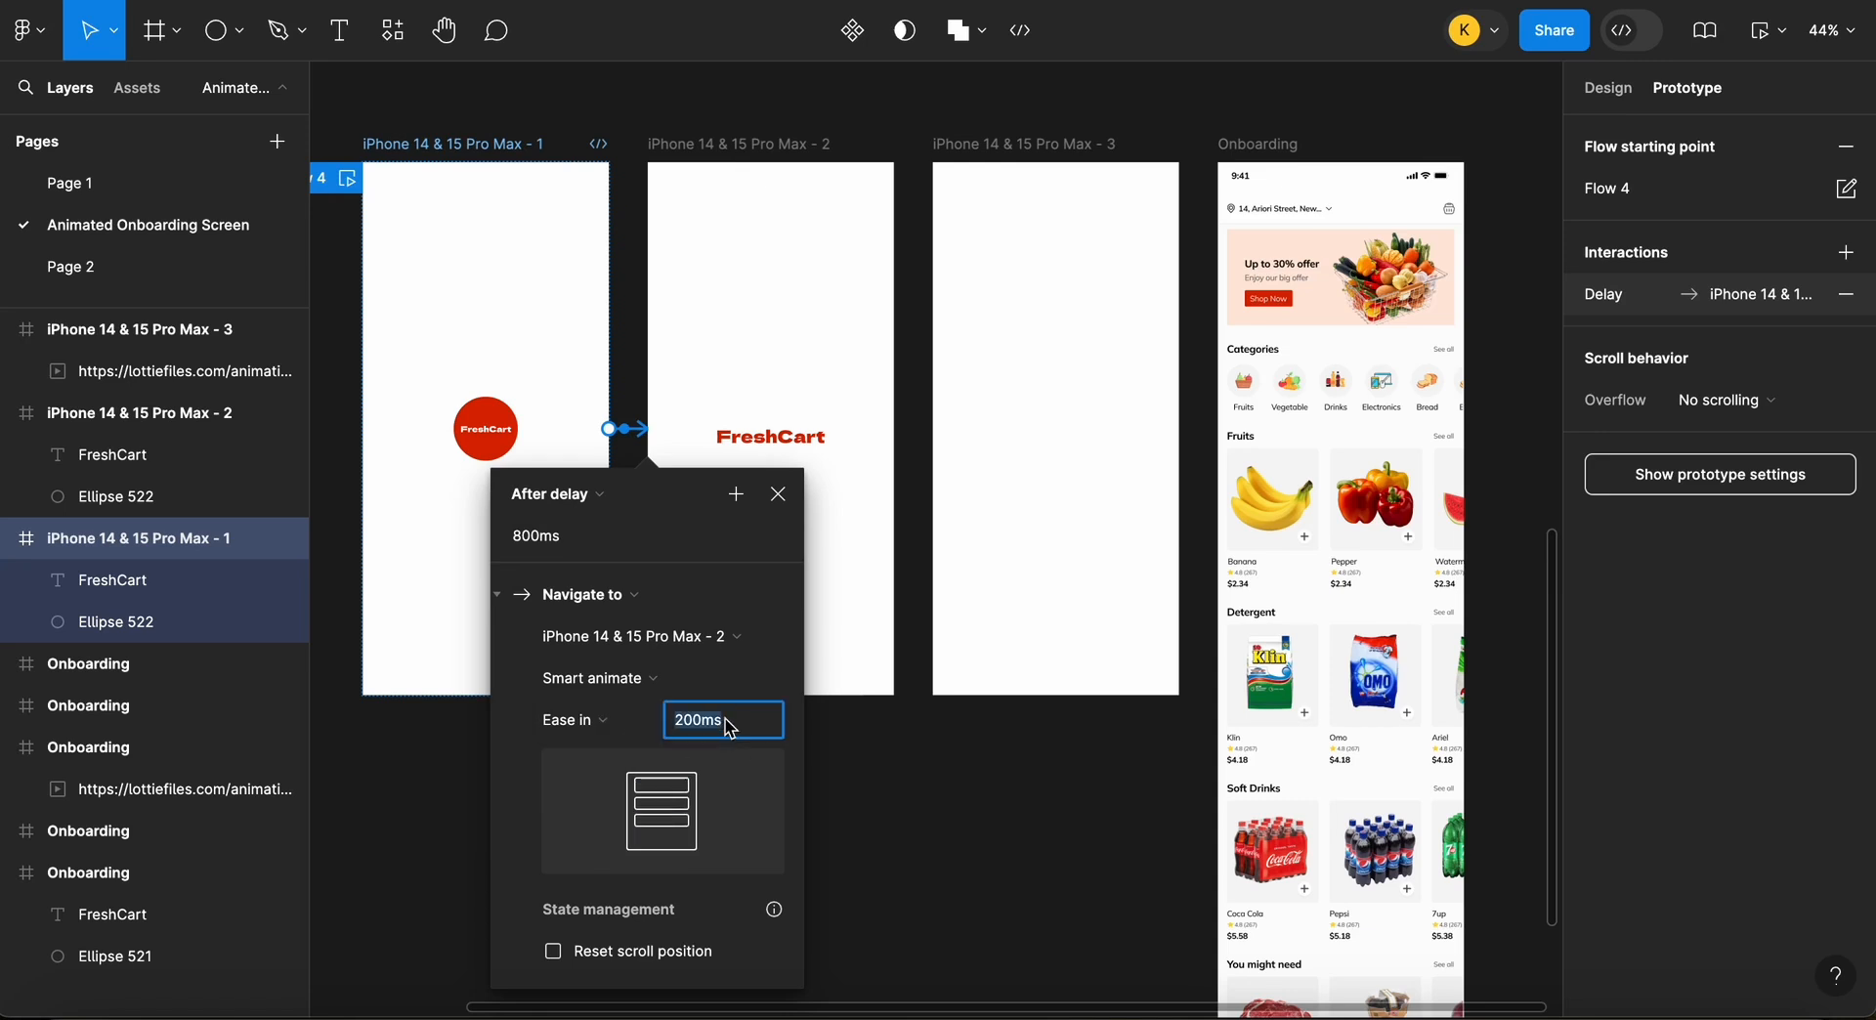
left_click(888, 788)
Add a prototype connection from the second frame to the third, triggered After delay
left_click(740, 154)
left_click_drag(894, 428, 947, 381)
left_click(847, 492)
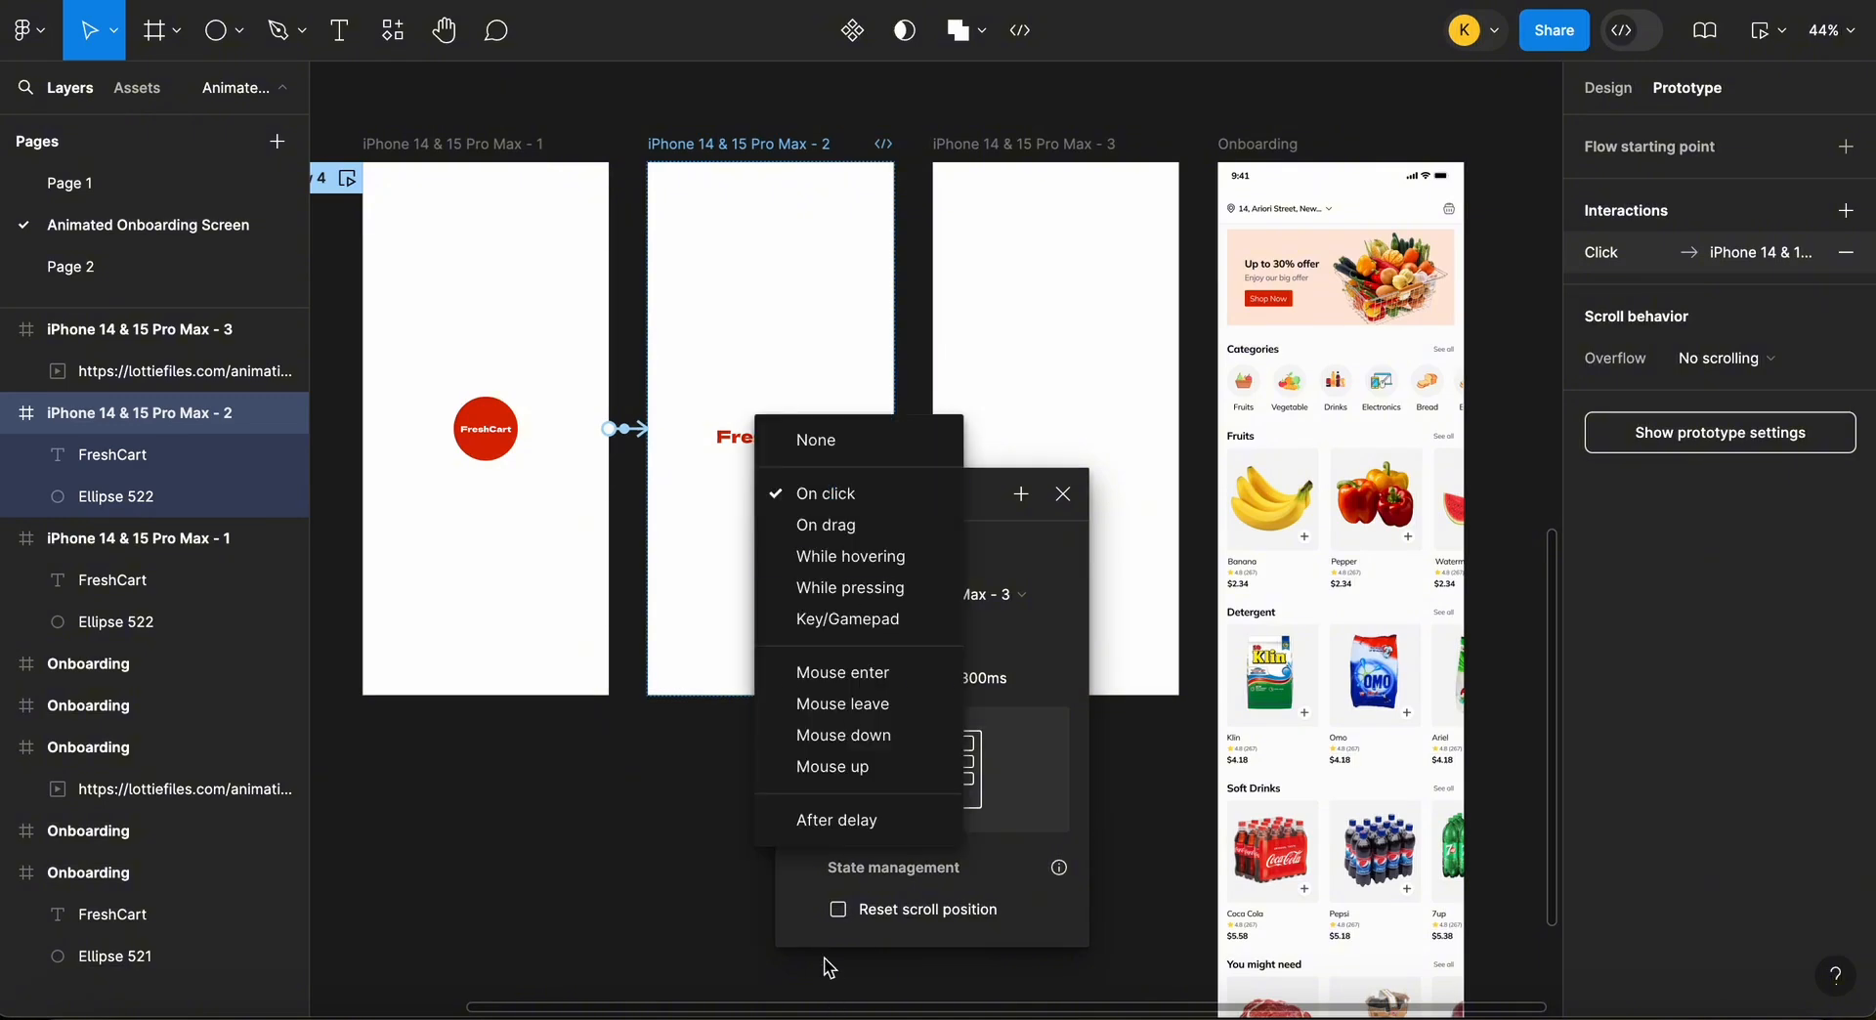
left_click(826, 819)
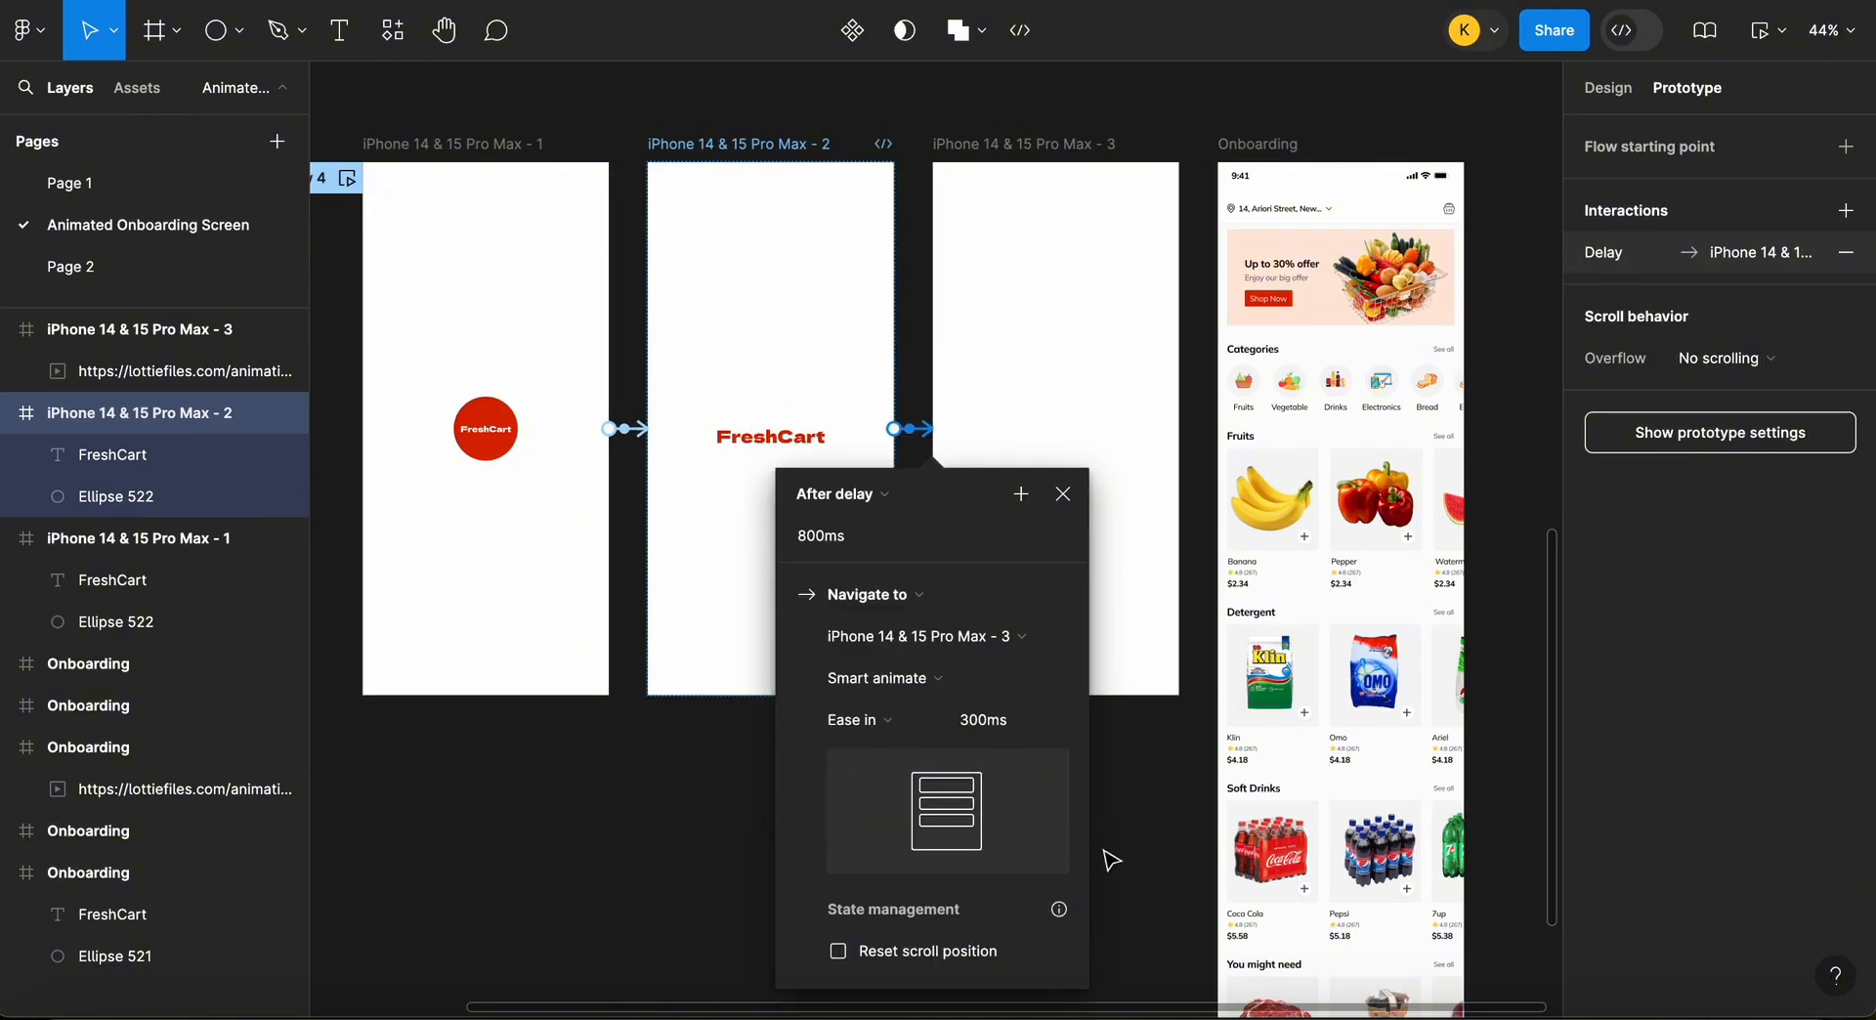
left_click(1153, 860)
Add a prototype connection from the third frame to the grocery home screen, triggered After delay
left_click(1068, 166)
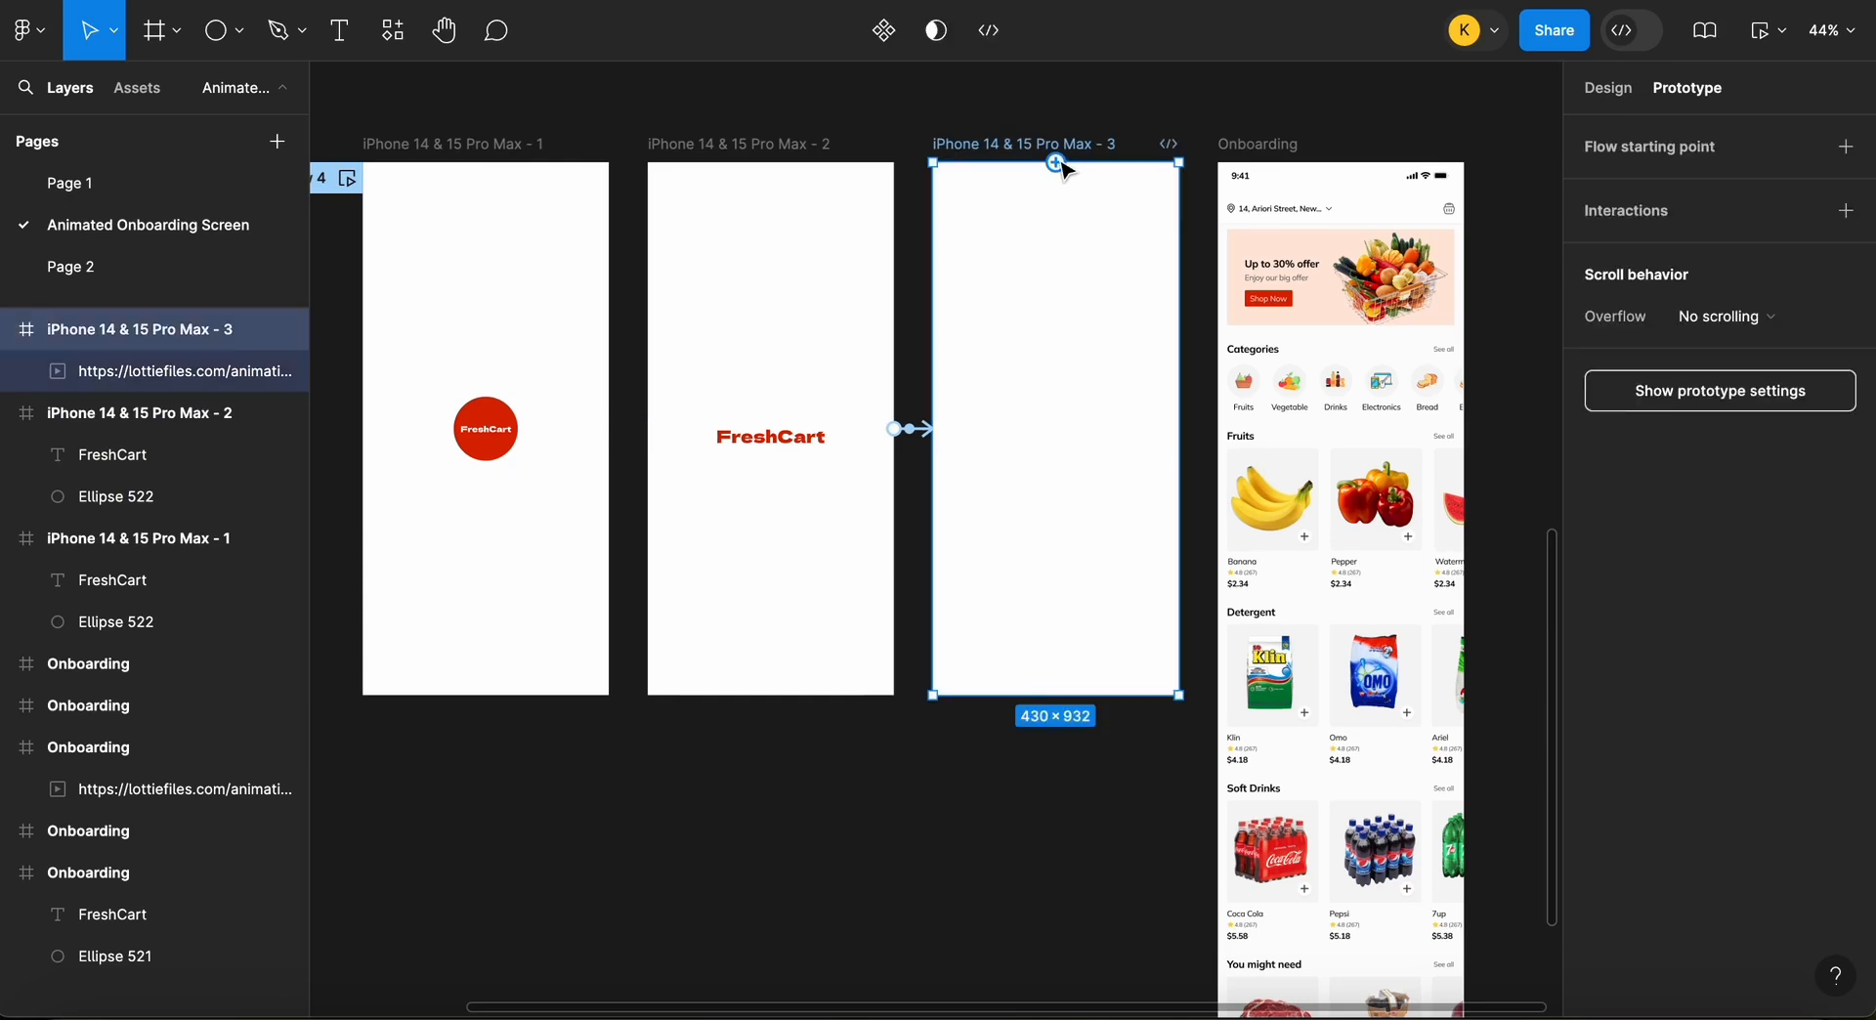
left_click_drag(1179, 438, 1237, 446)
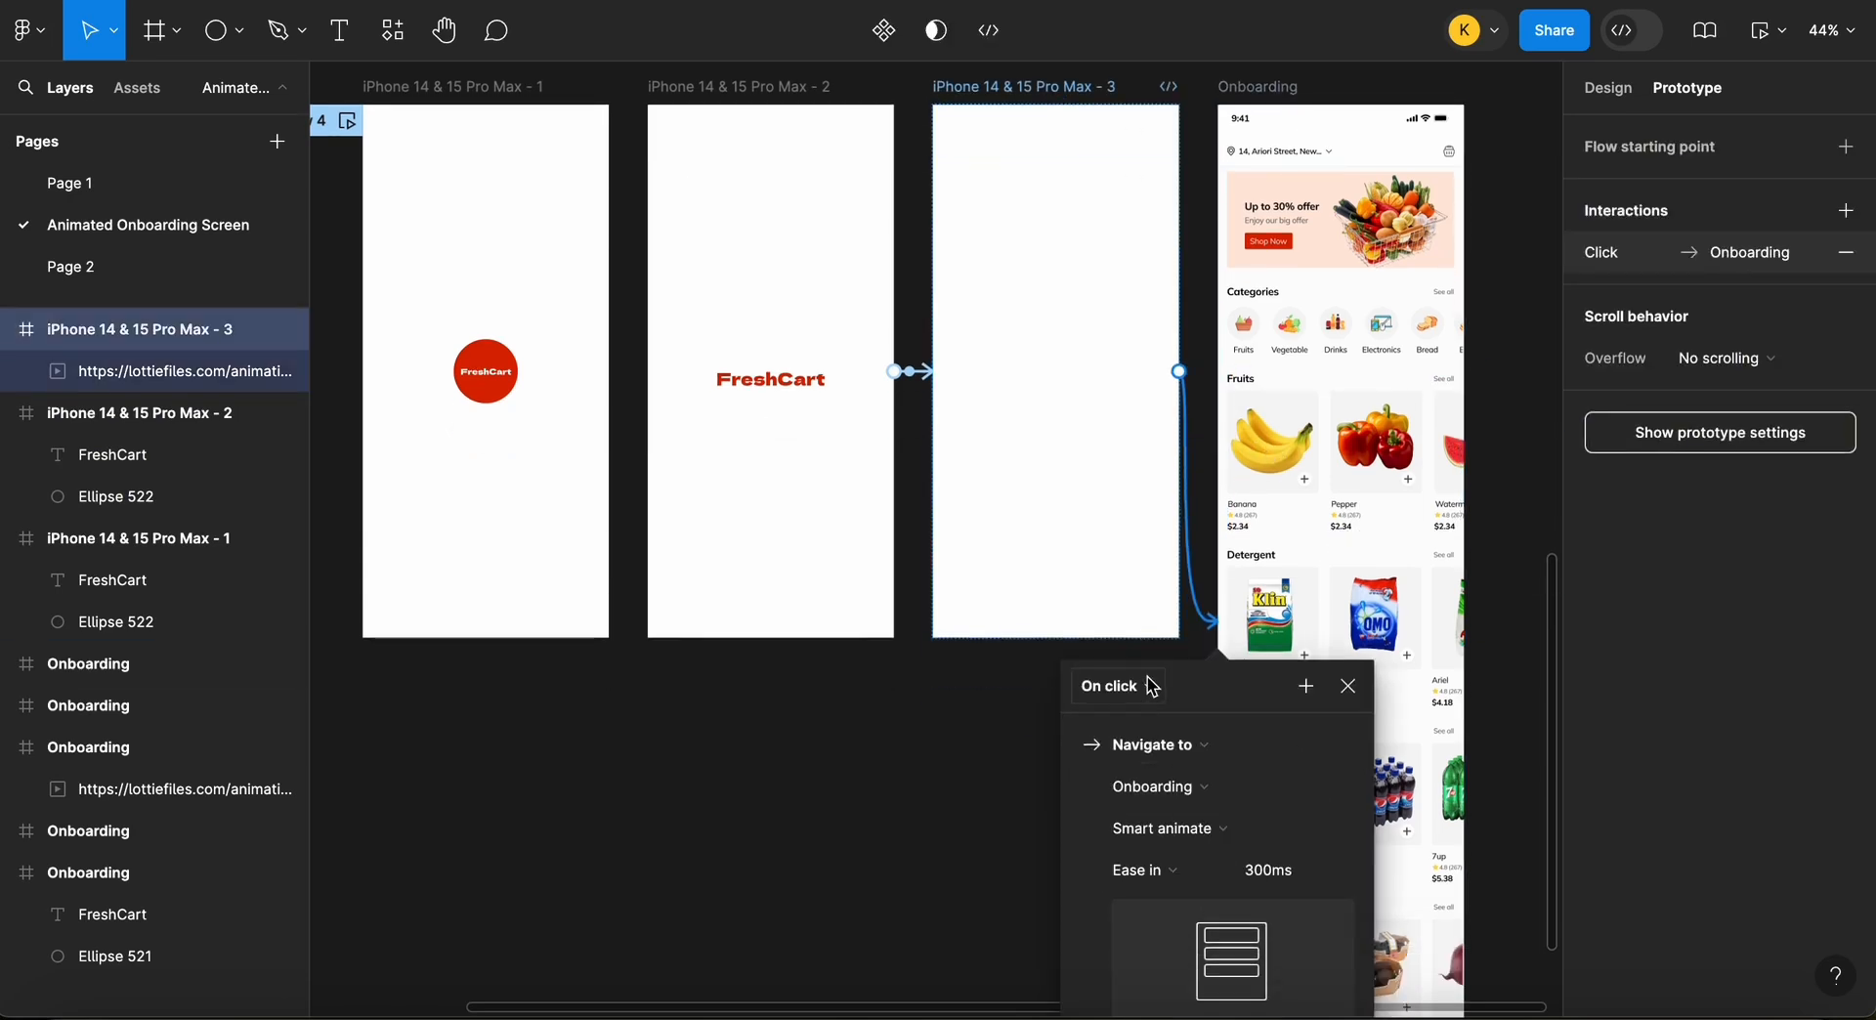
left_click(1151, 686)
scroll(1149, 928, "down", 1)
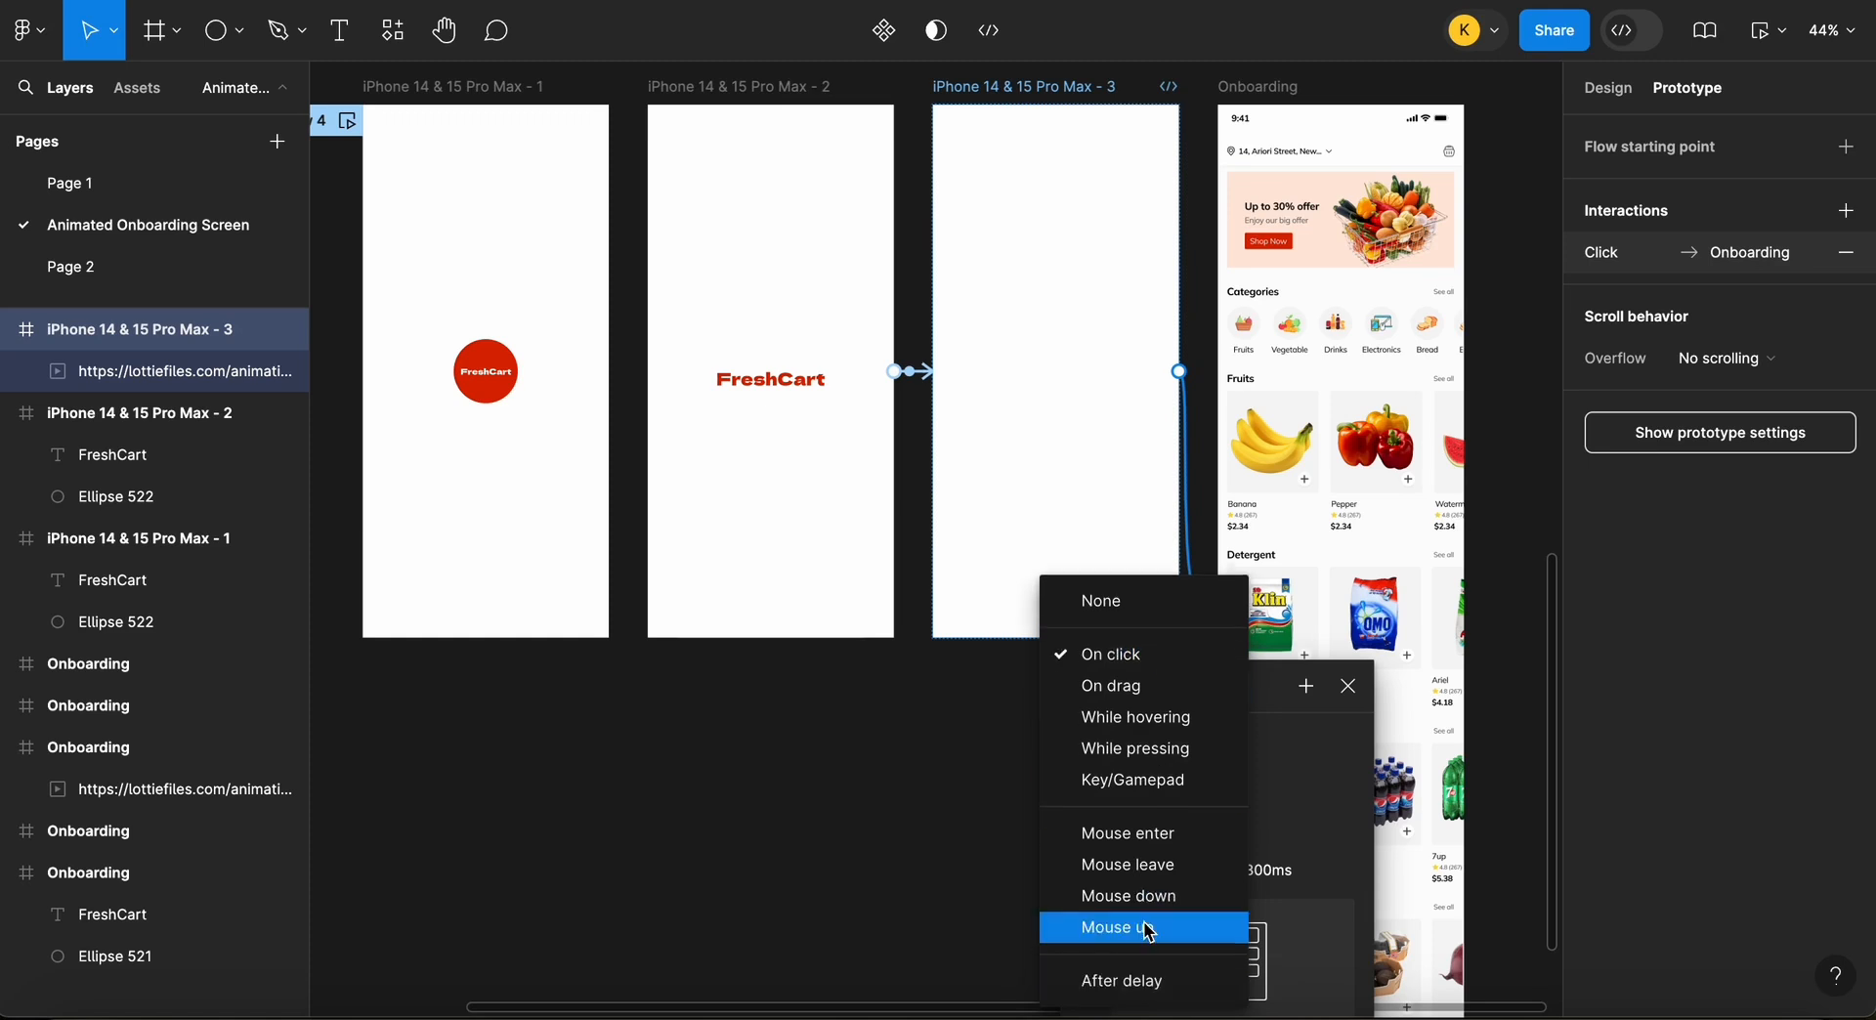
left_click(1141, 978)
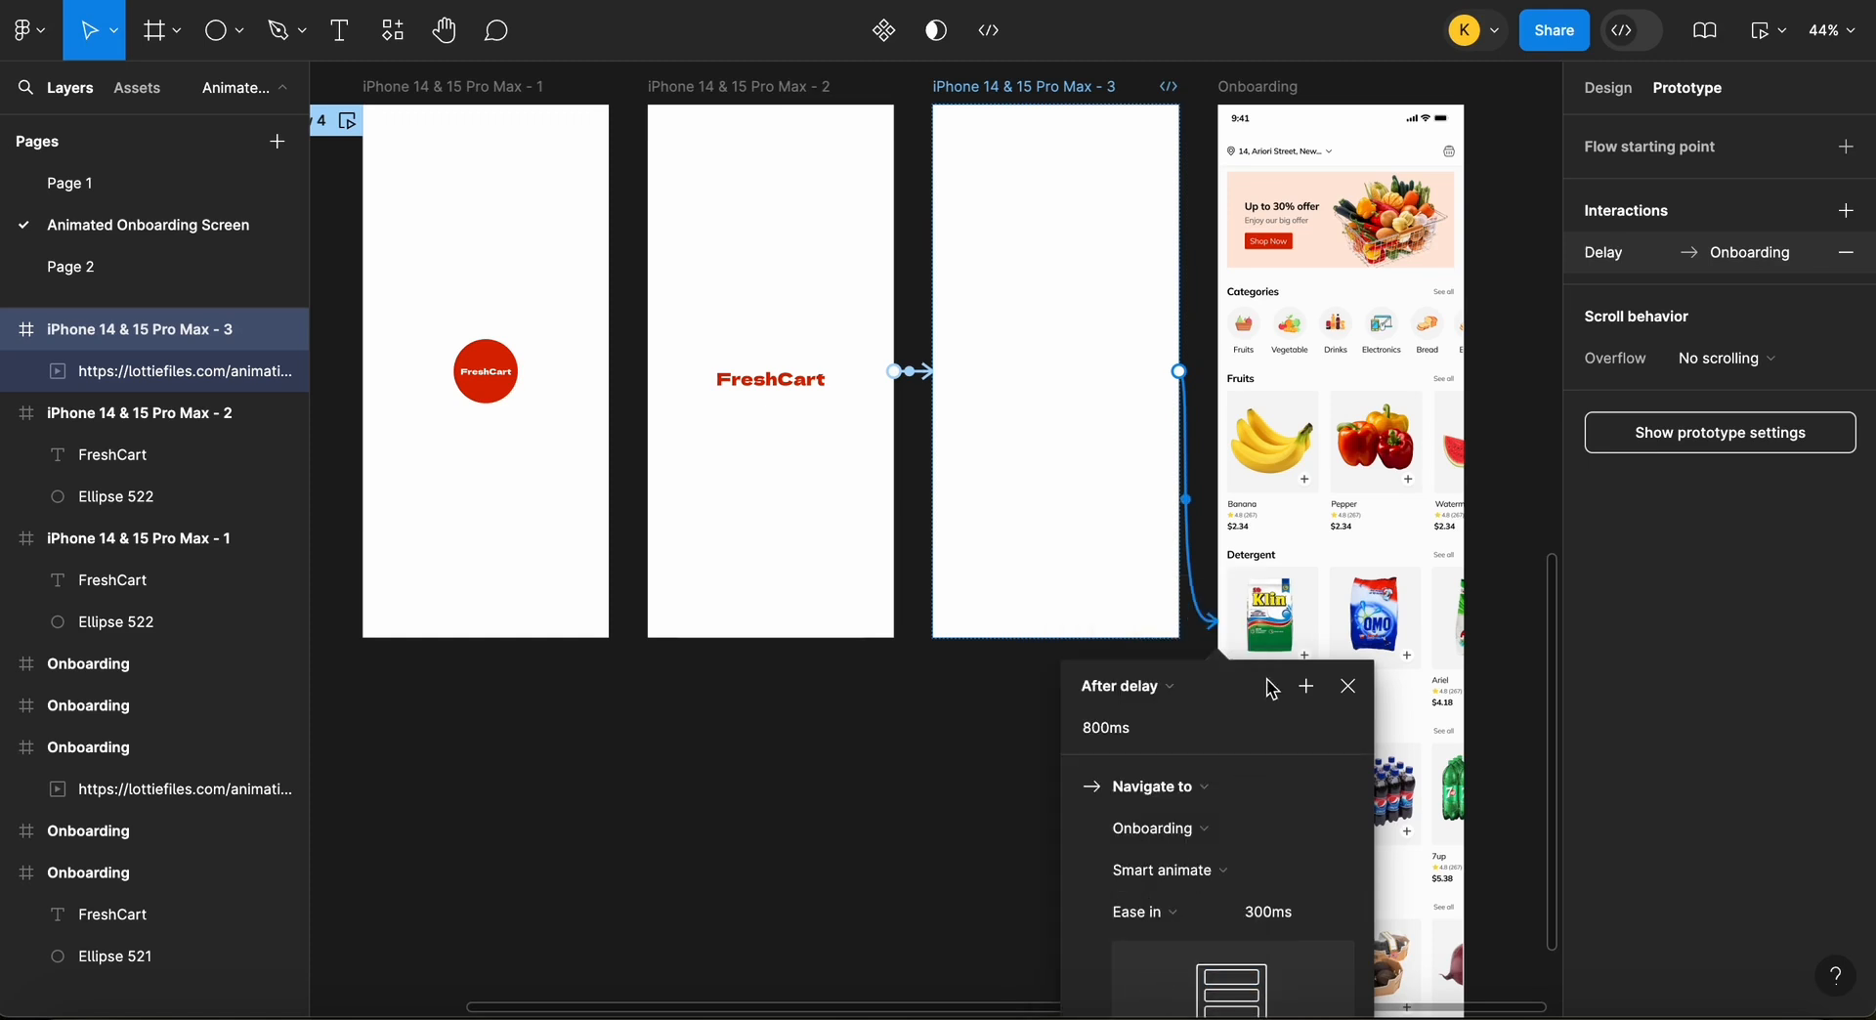
Change the transition from the third frame to the grocery home screen to Slide in with a 200 ms duration
left_click_drag(1270, 689, 1240, 441)
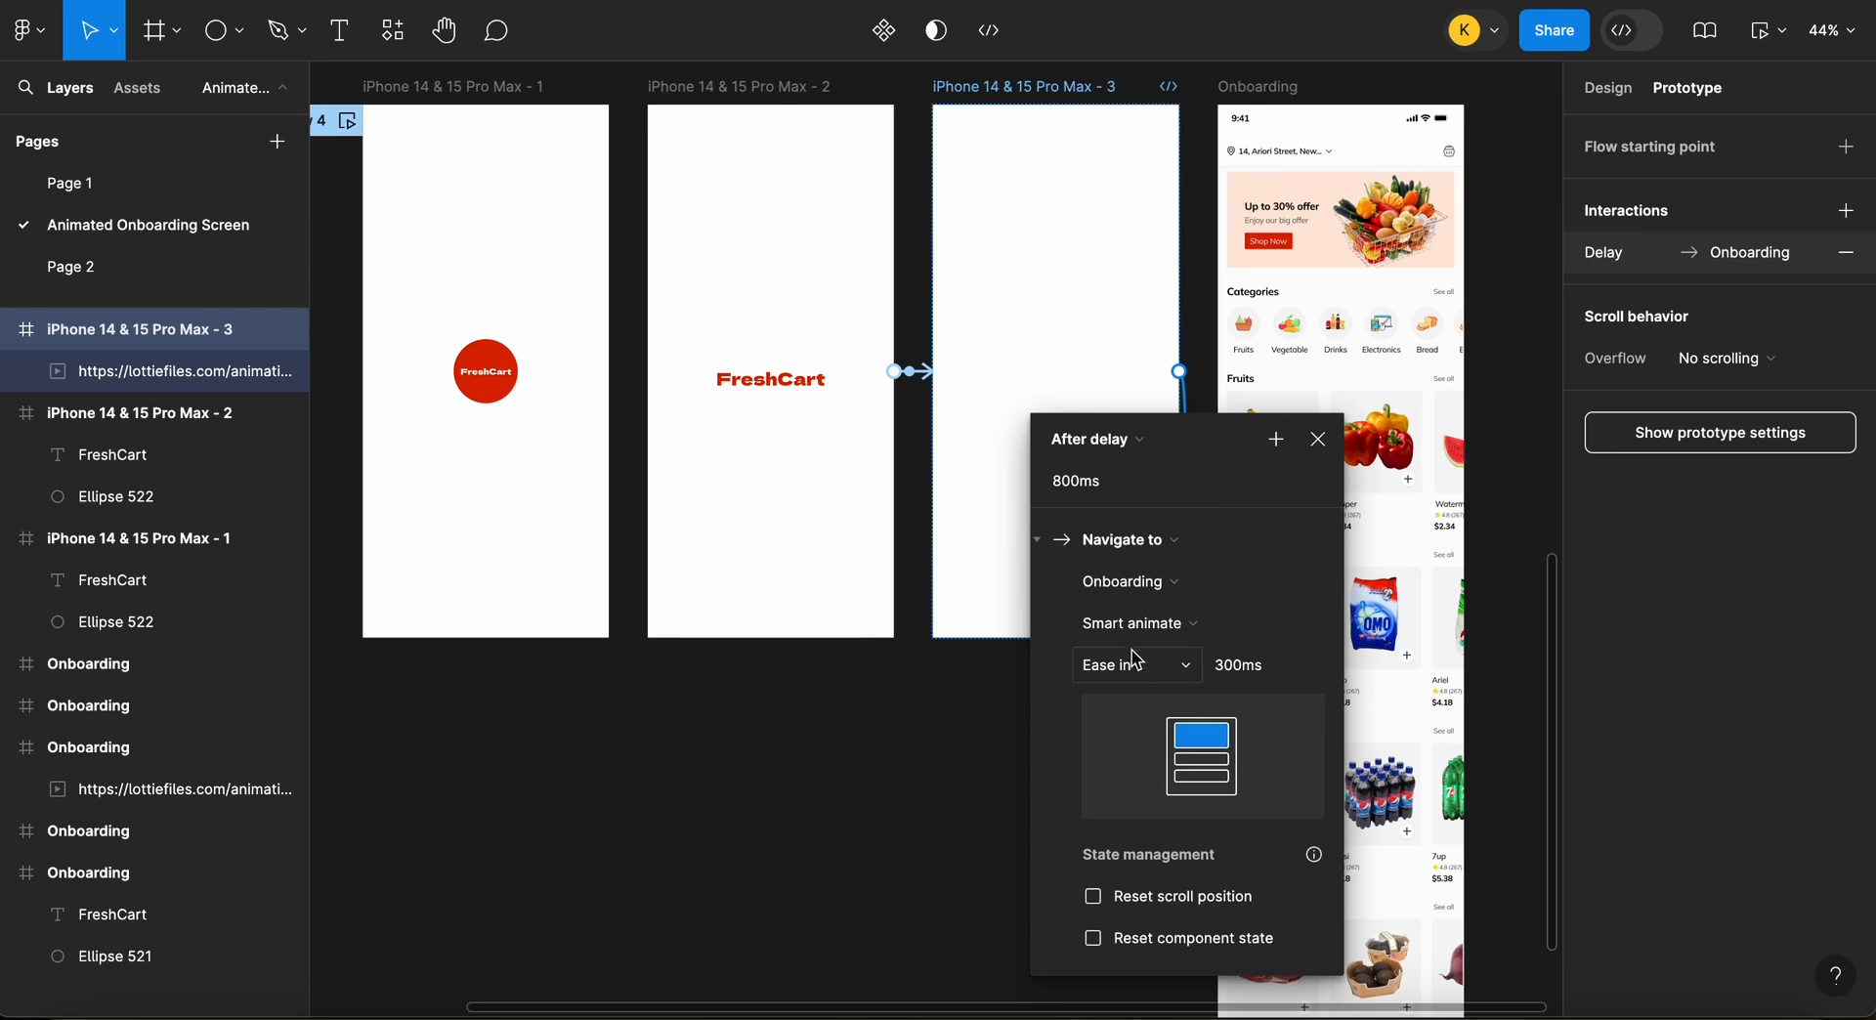
left_click(1209, 634)
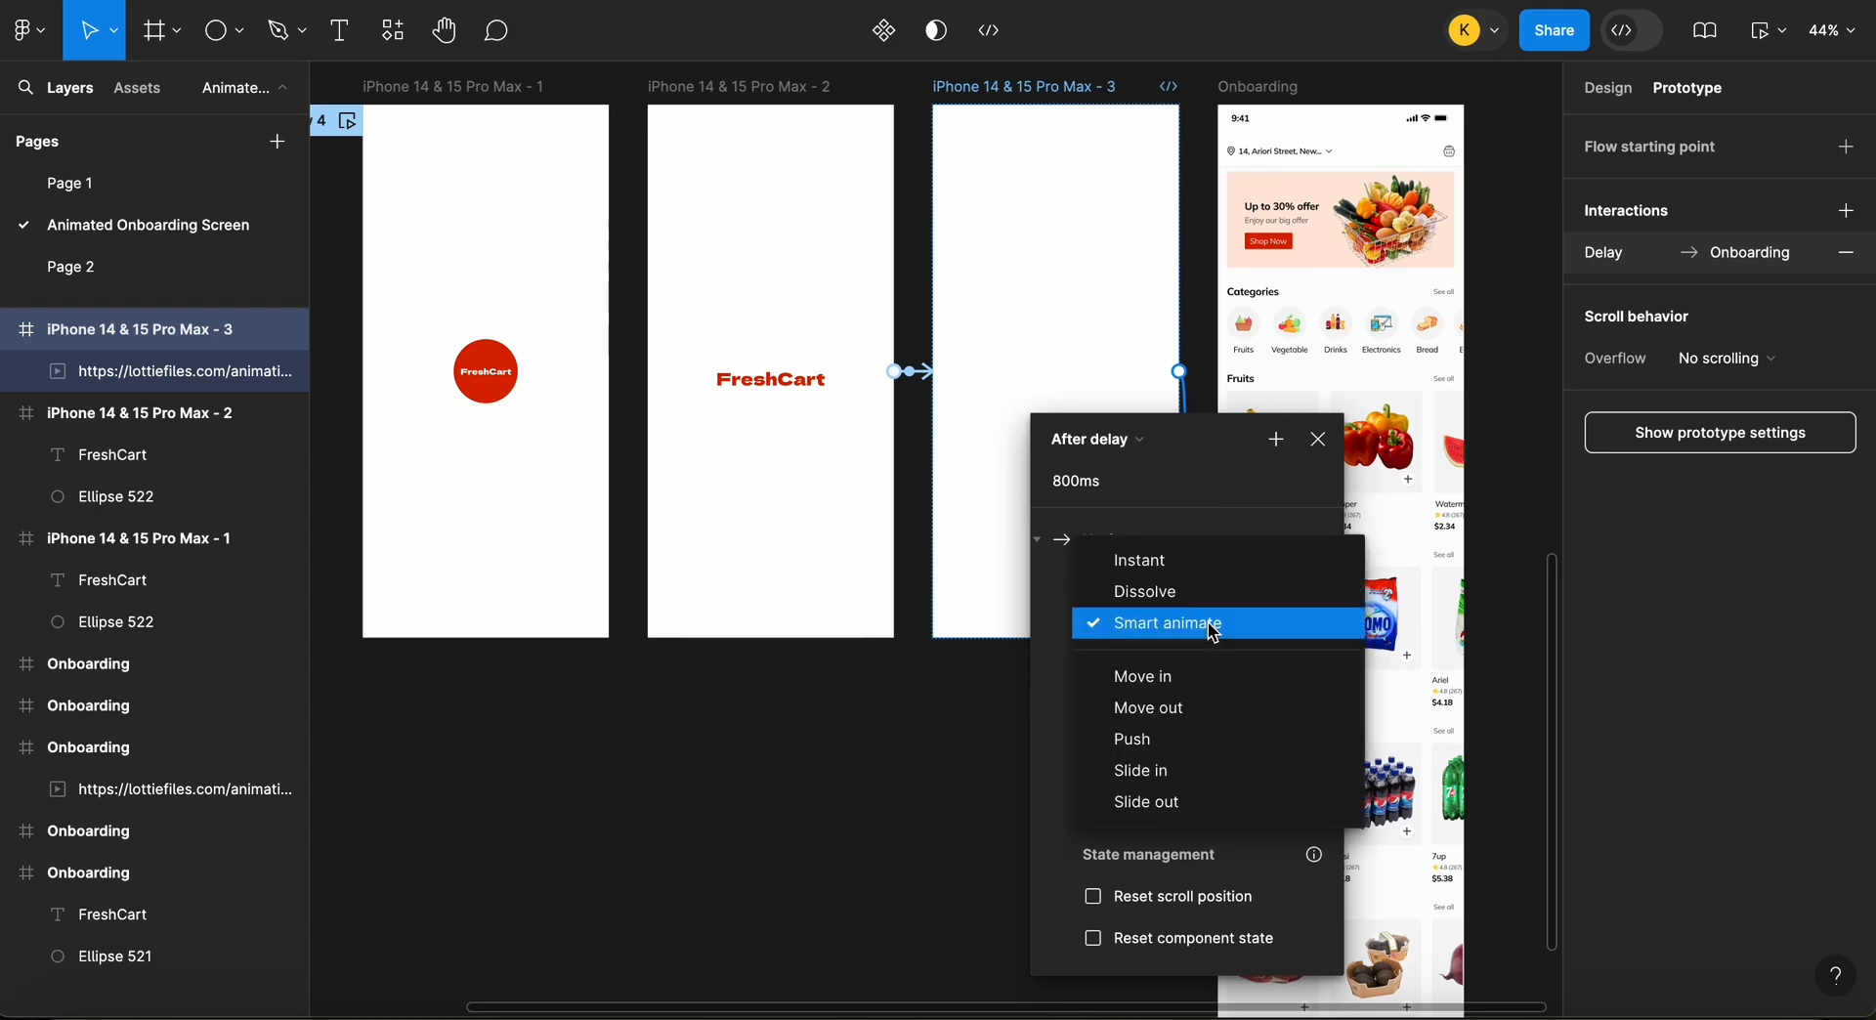
left_click(1192, 769)
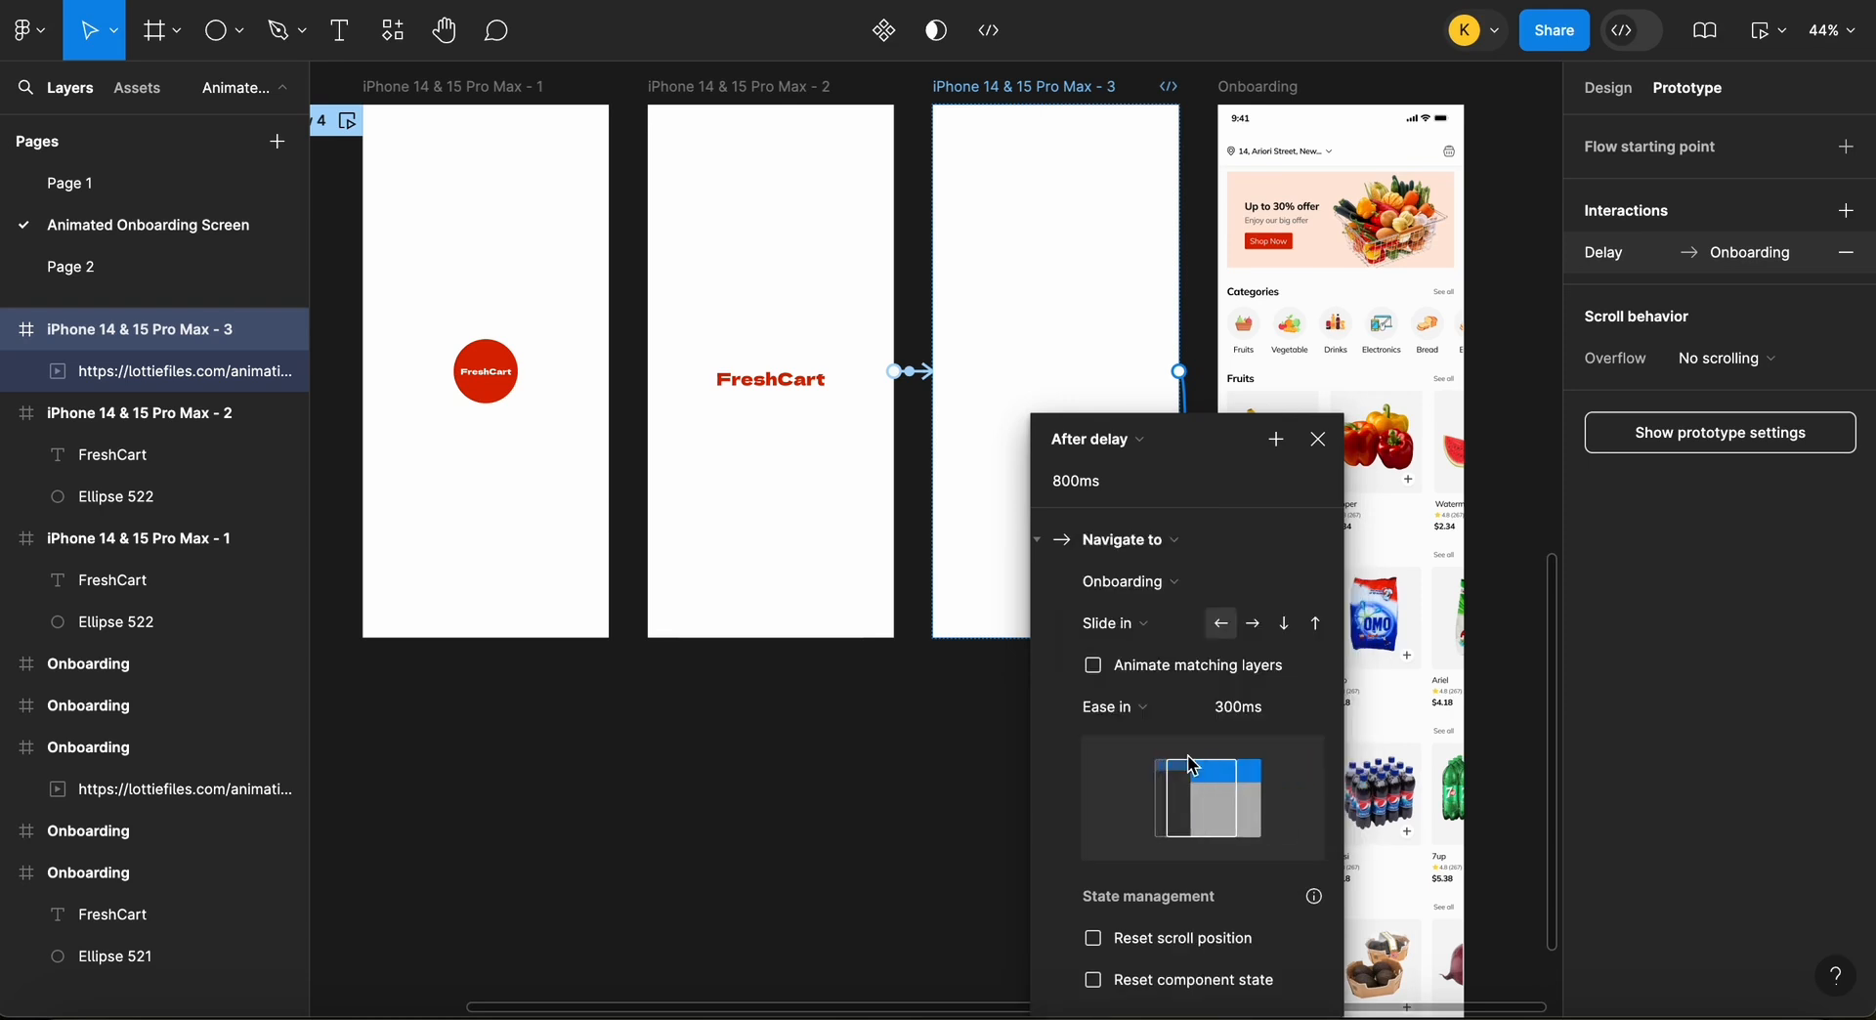
left_click(1250, 707)
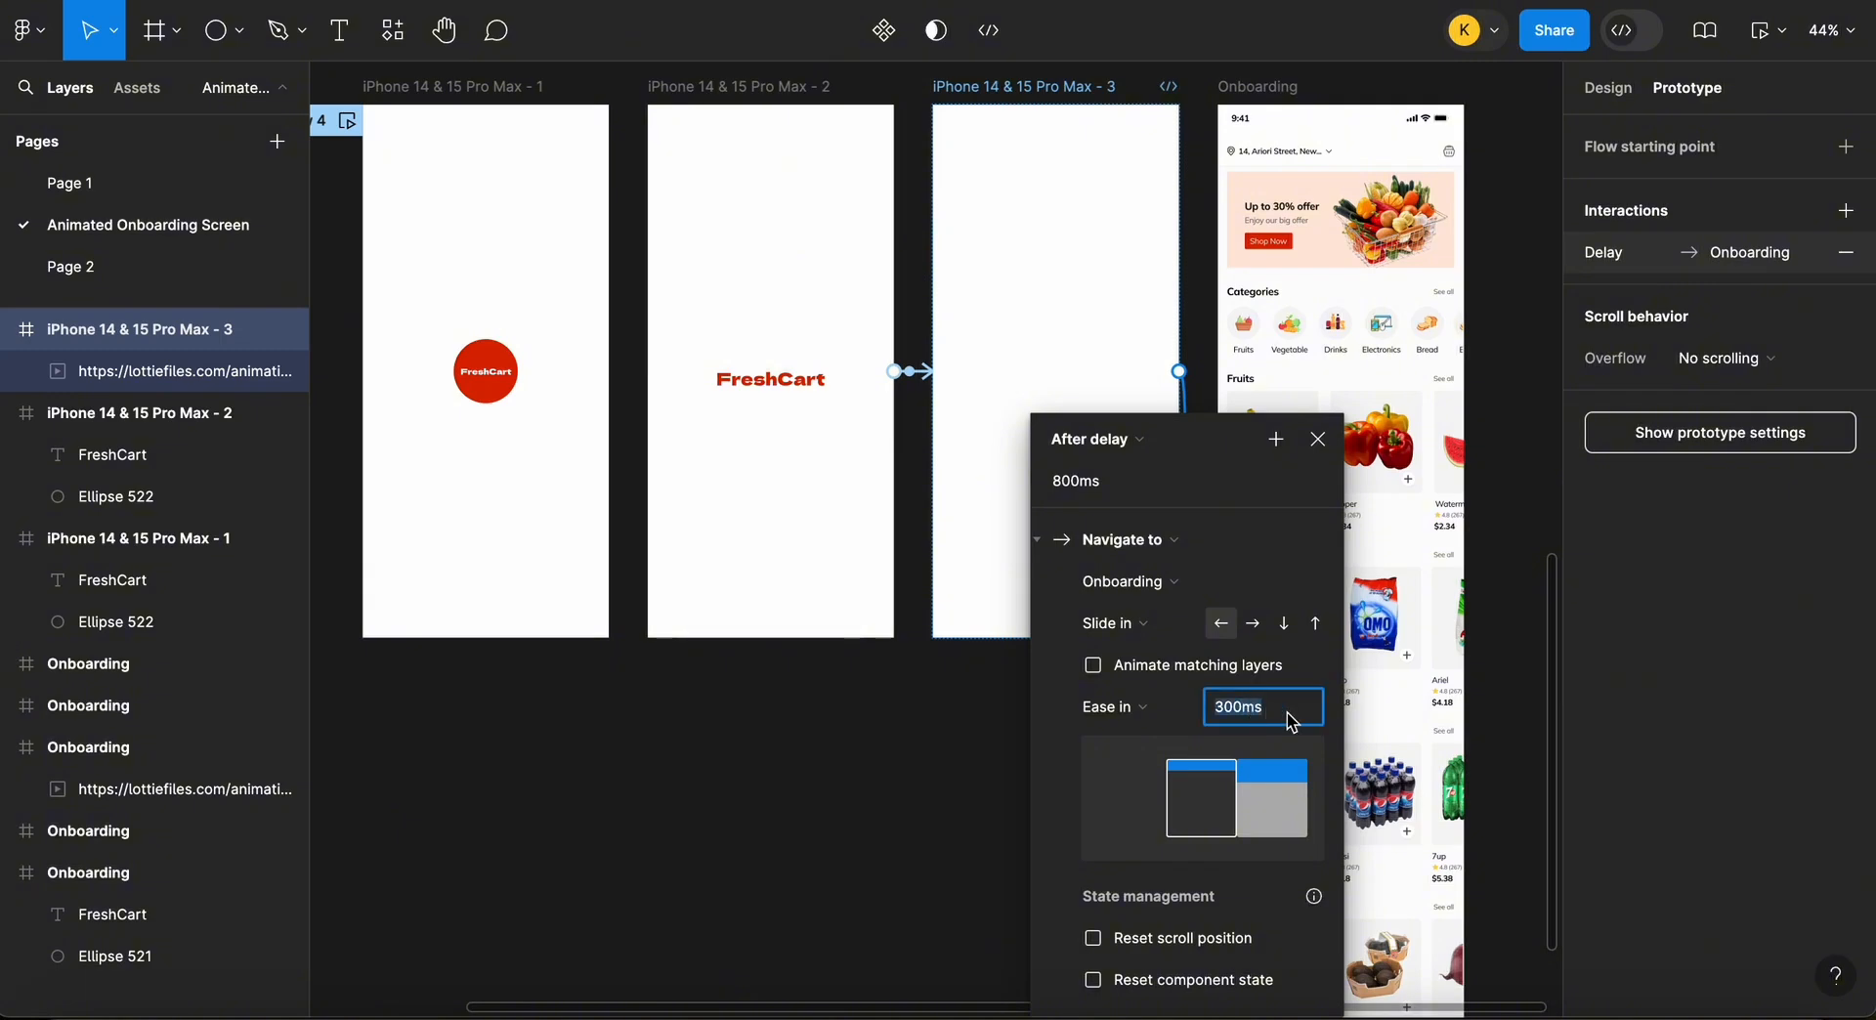
type("200")
left_click(958, 804)
Preview the onboarding flow from the first frame through to the home screen and close the preview
scroll(765, 667, "up", 3)
left_click(765, 668)
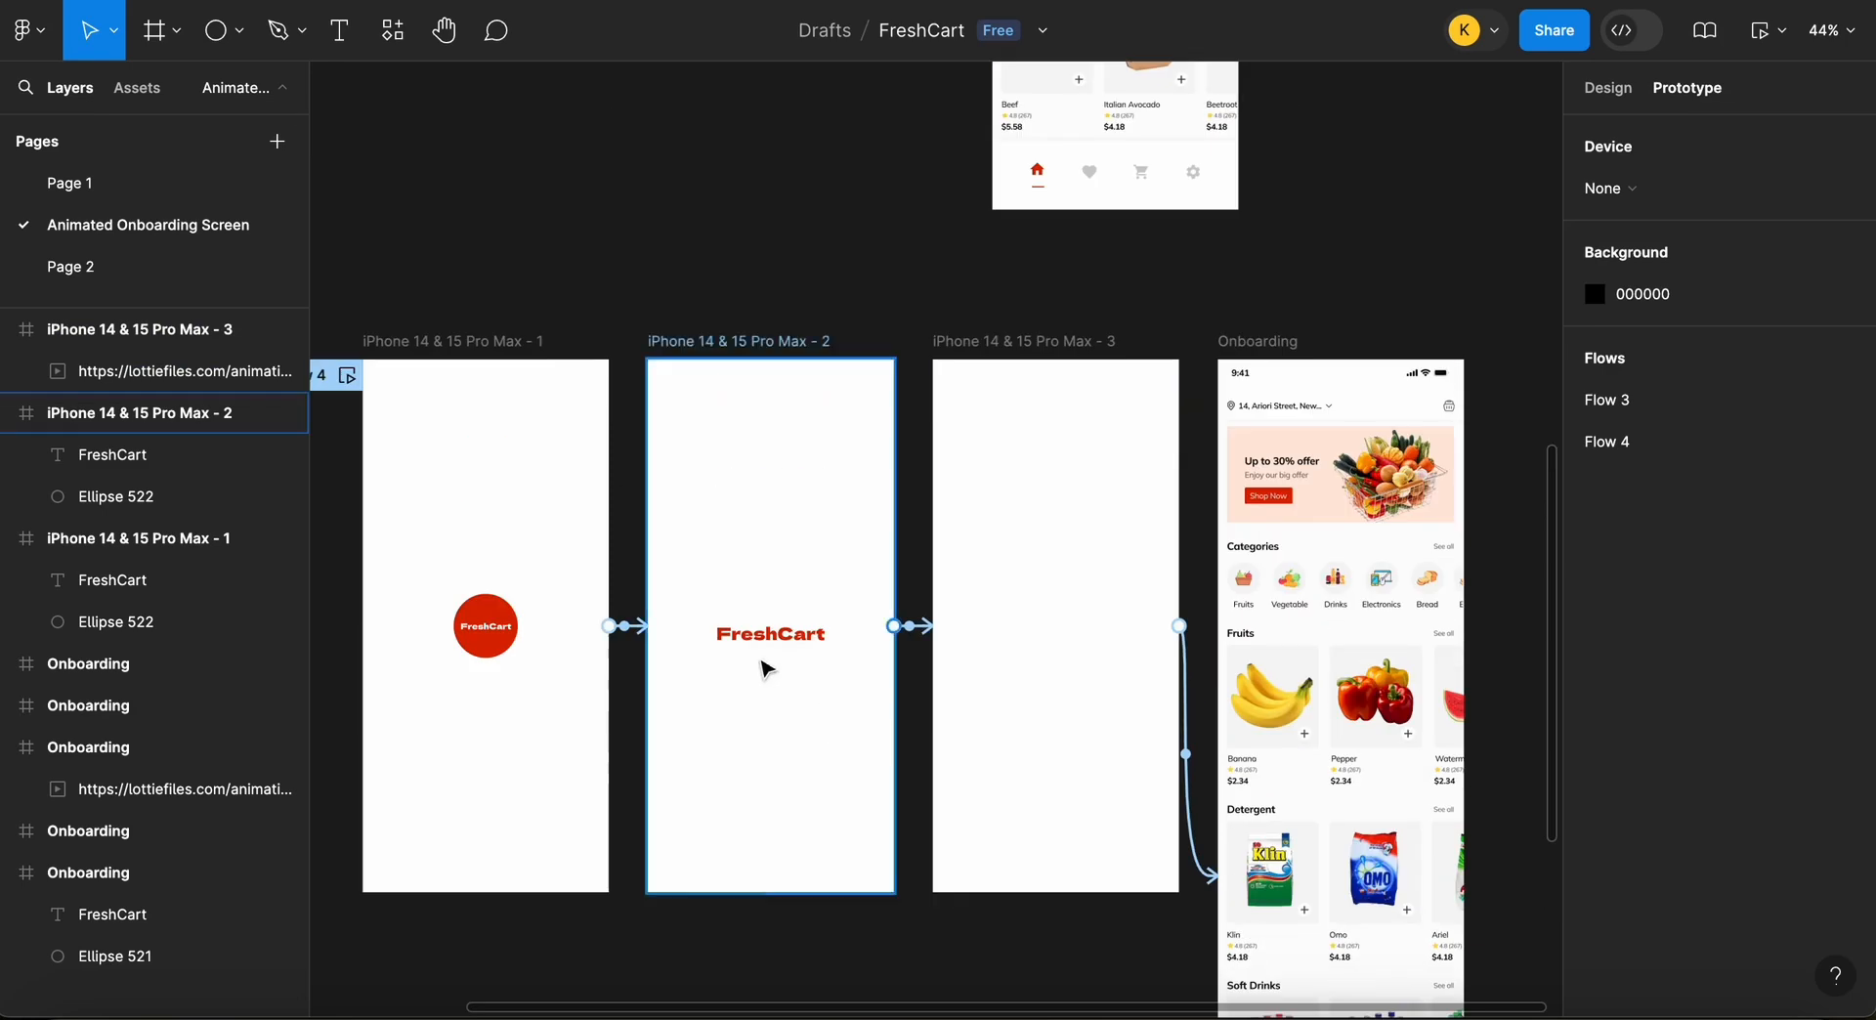
left_click(430, 341)
scroll(718, 408, "down", 2)
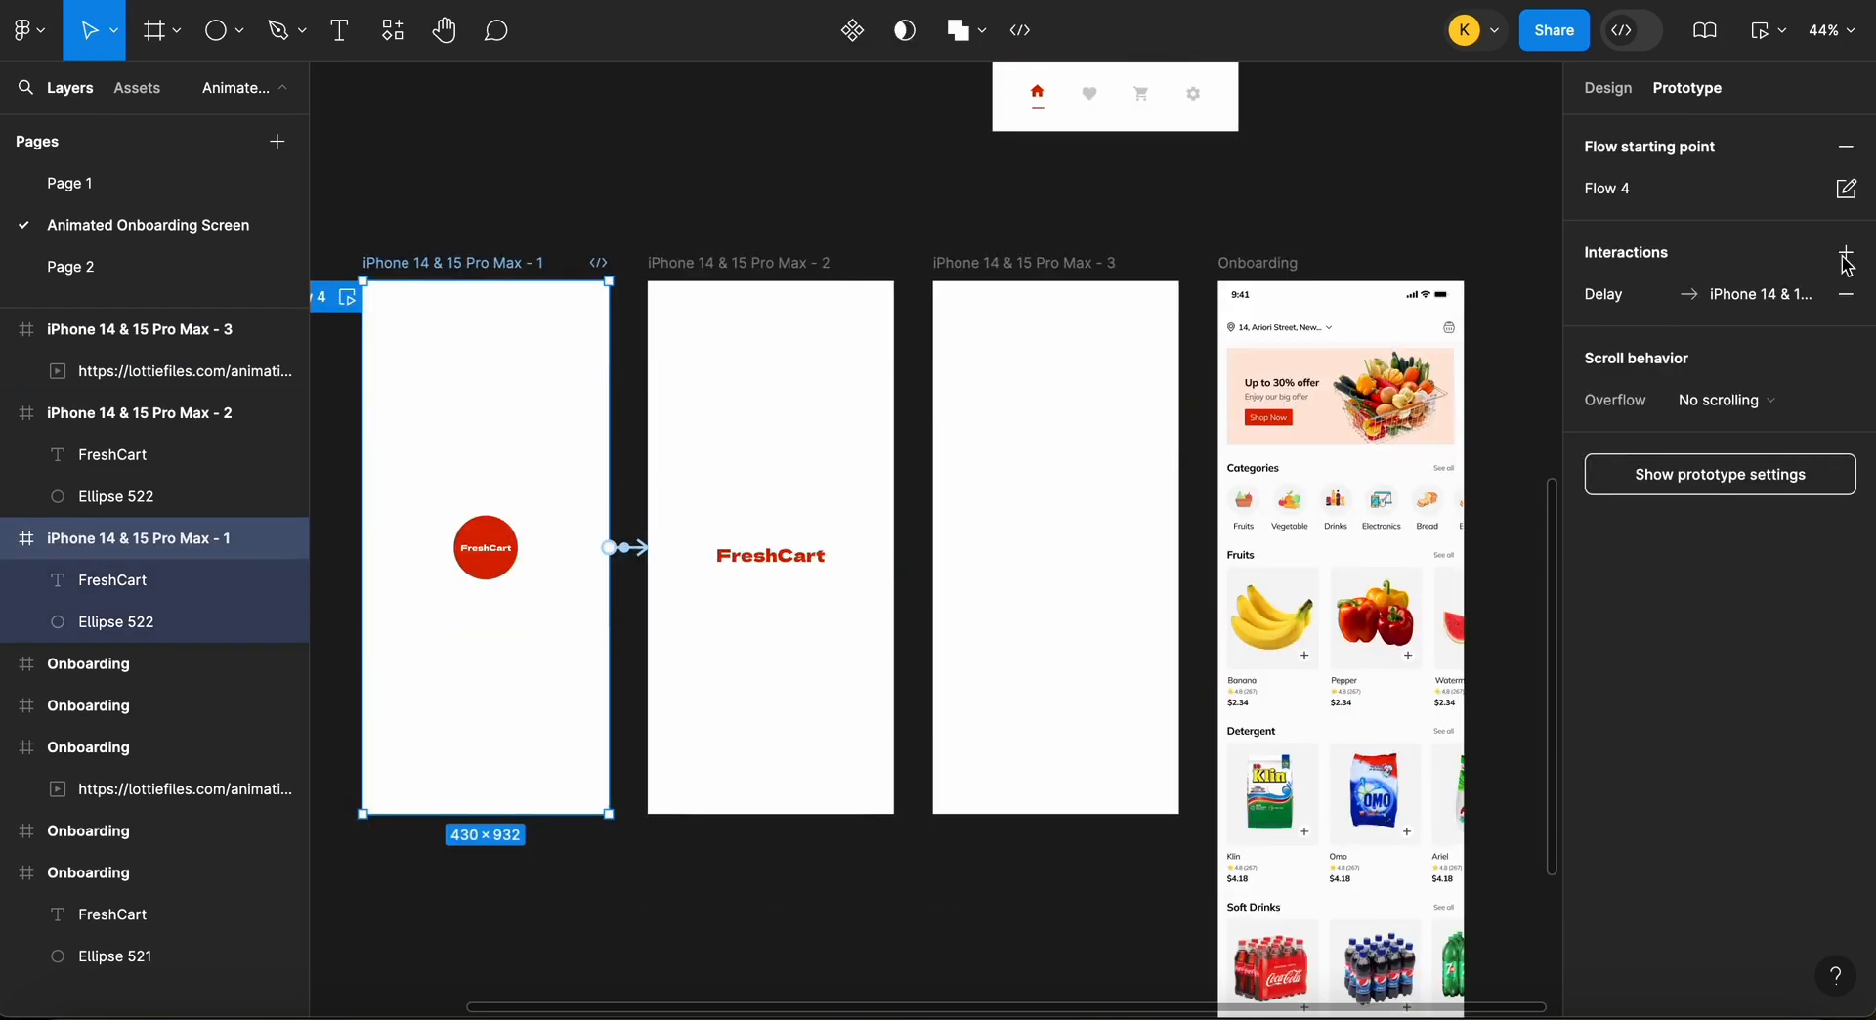
left_click(1780, 34)
left_click(1754, 132)
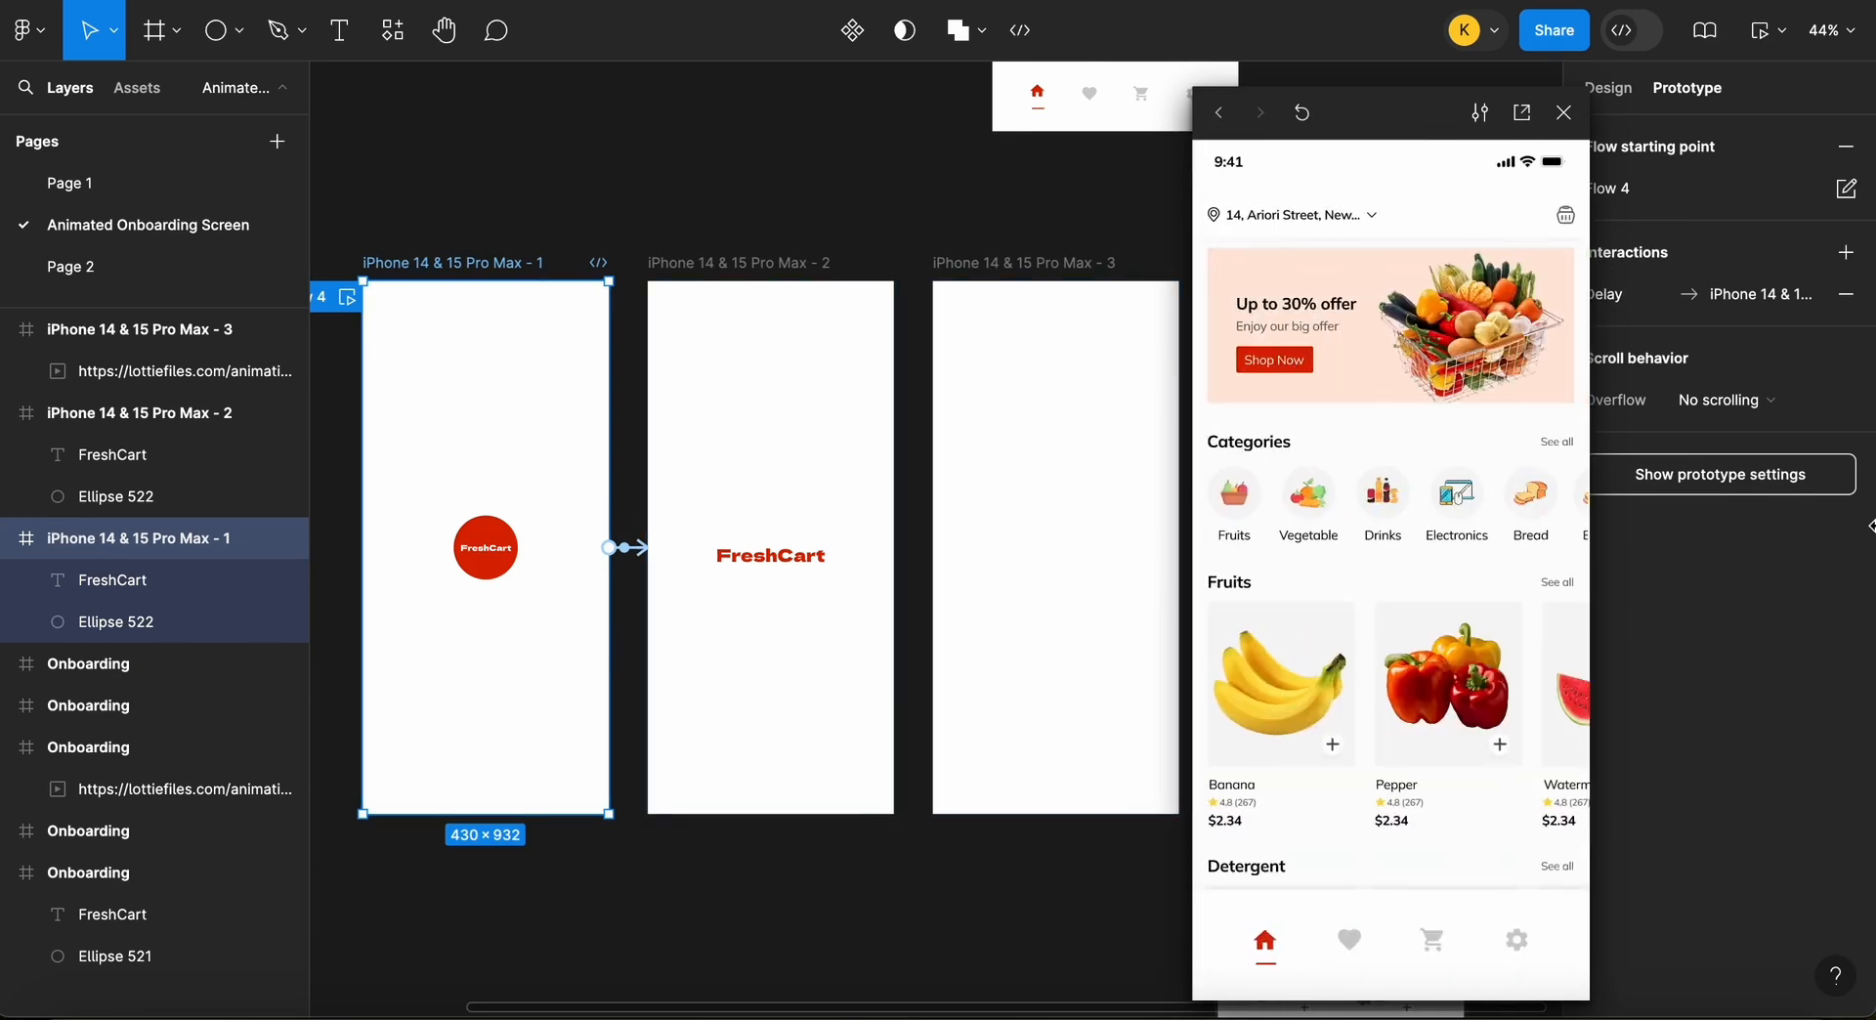
left_click(1563, 112)
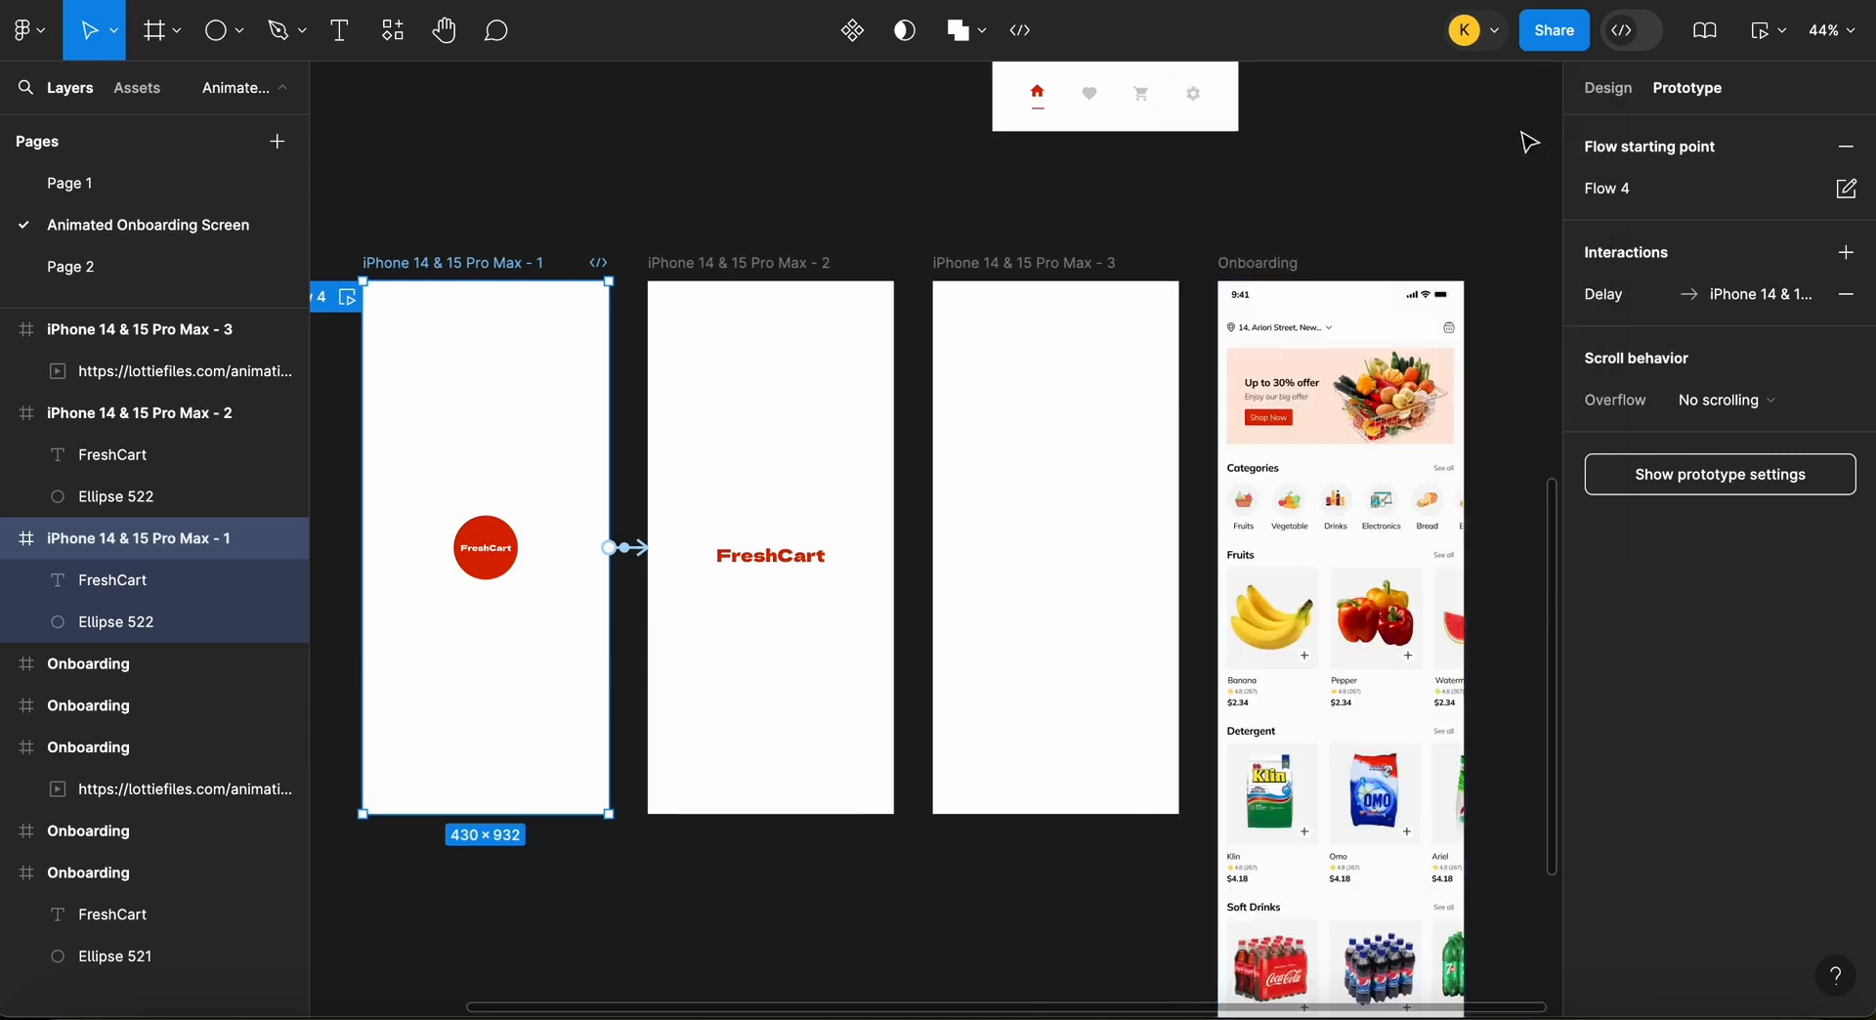
Set the After delay trigger on the third frame's connection to the home screen to 2000 ms
left_click(1074, 262)
left_click(1196, 747)
scroll(1200, 748, "down", 1)
scroll(1200, 747, "down", 4)
left_click(1118, 457)
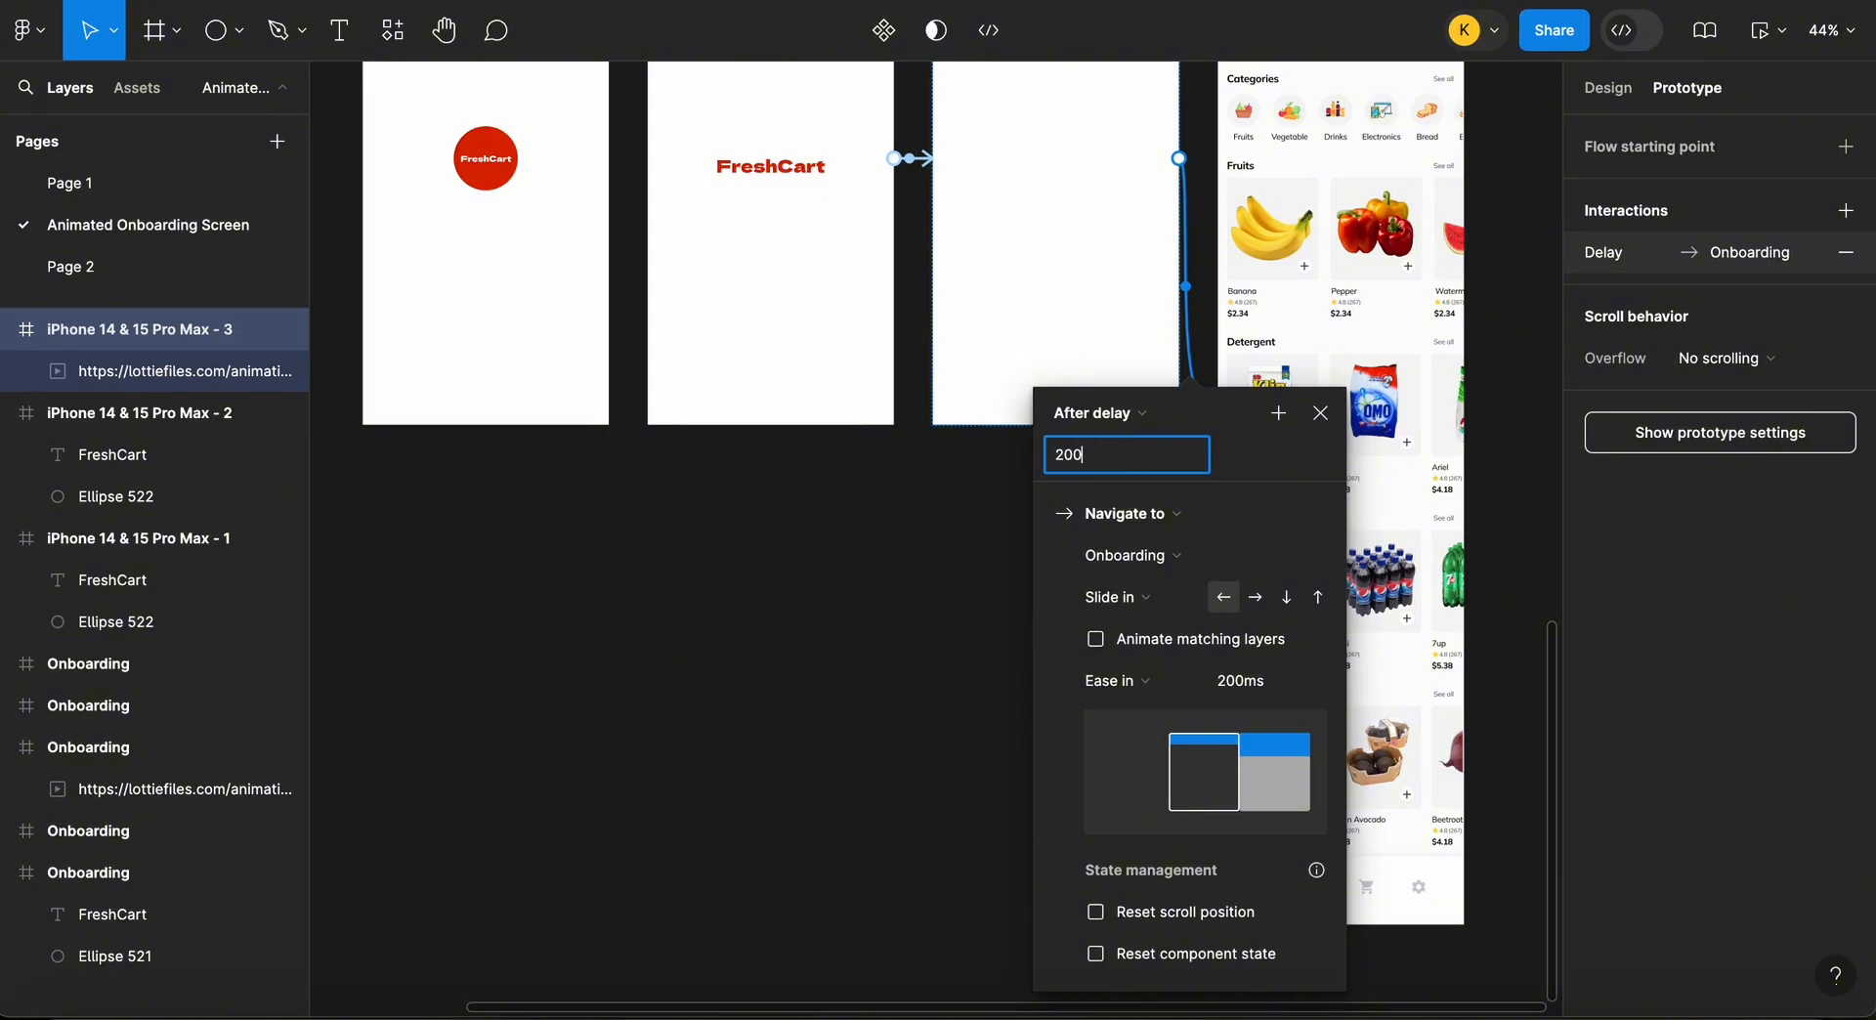
type("2000")
key("Return")
scroll(586, 556, "up", 4)
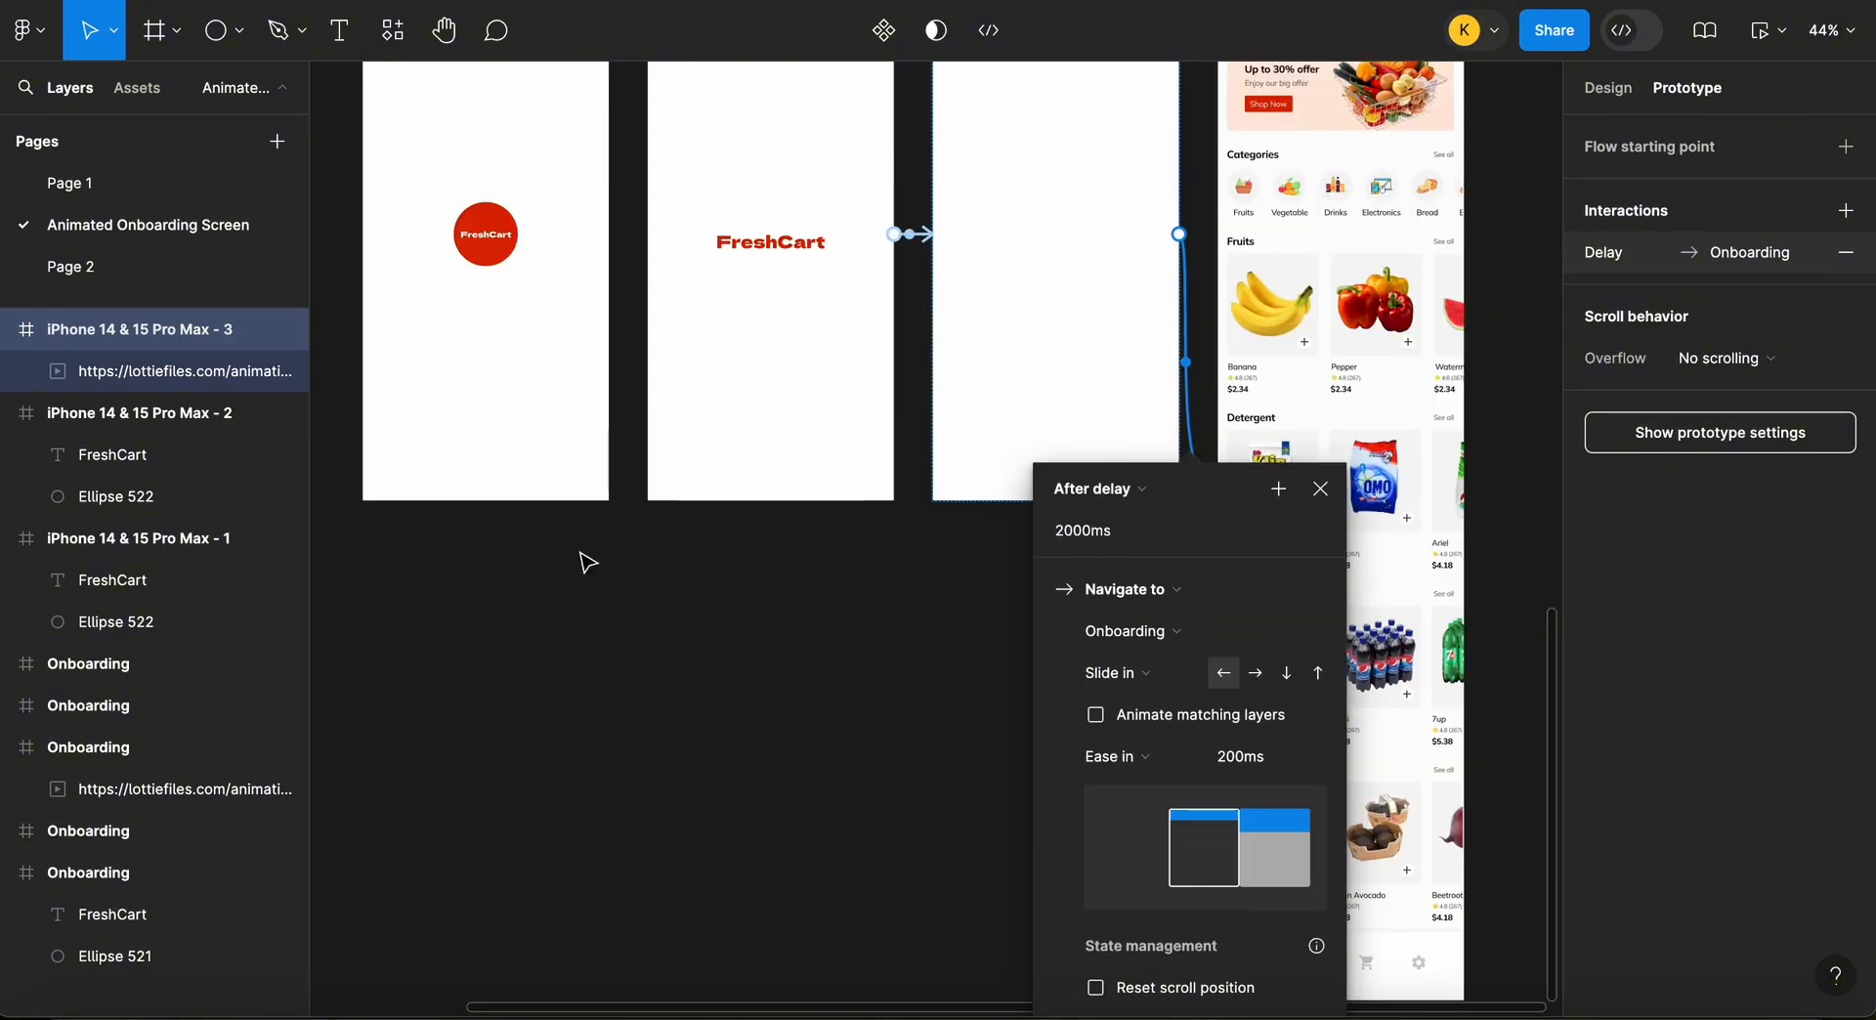
Replay the flow preview from the circle logo frame to check the cart animation's timing, and close it
left_click(463, 219)
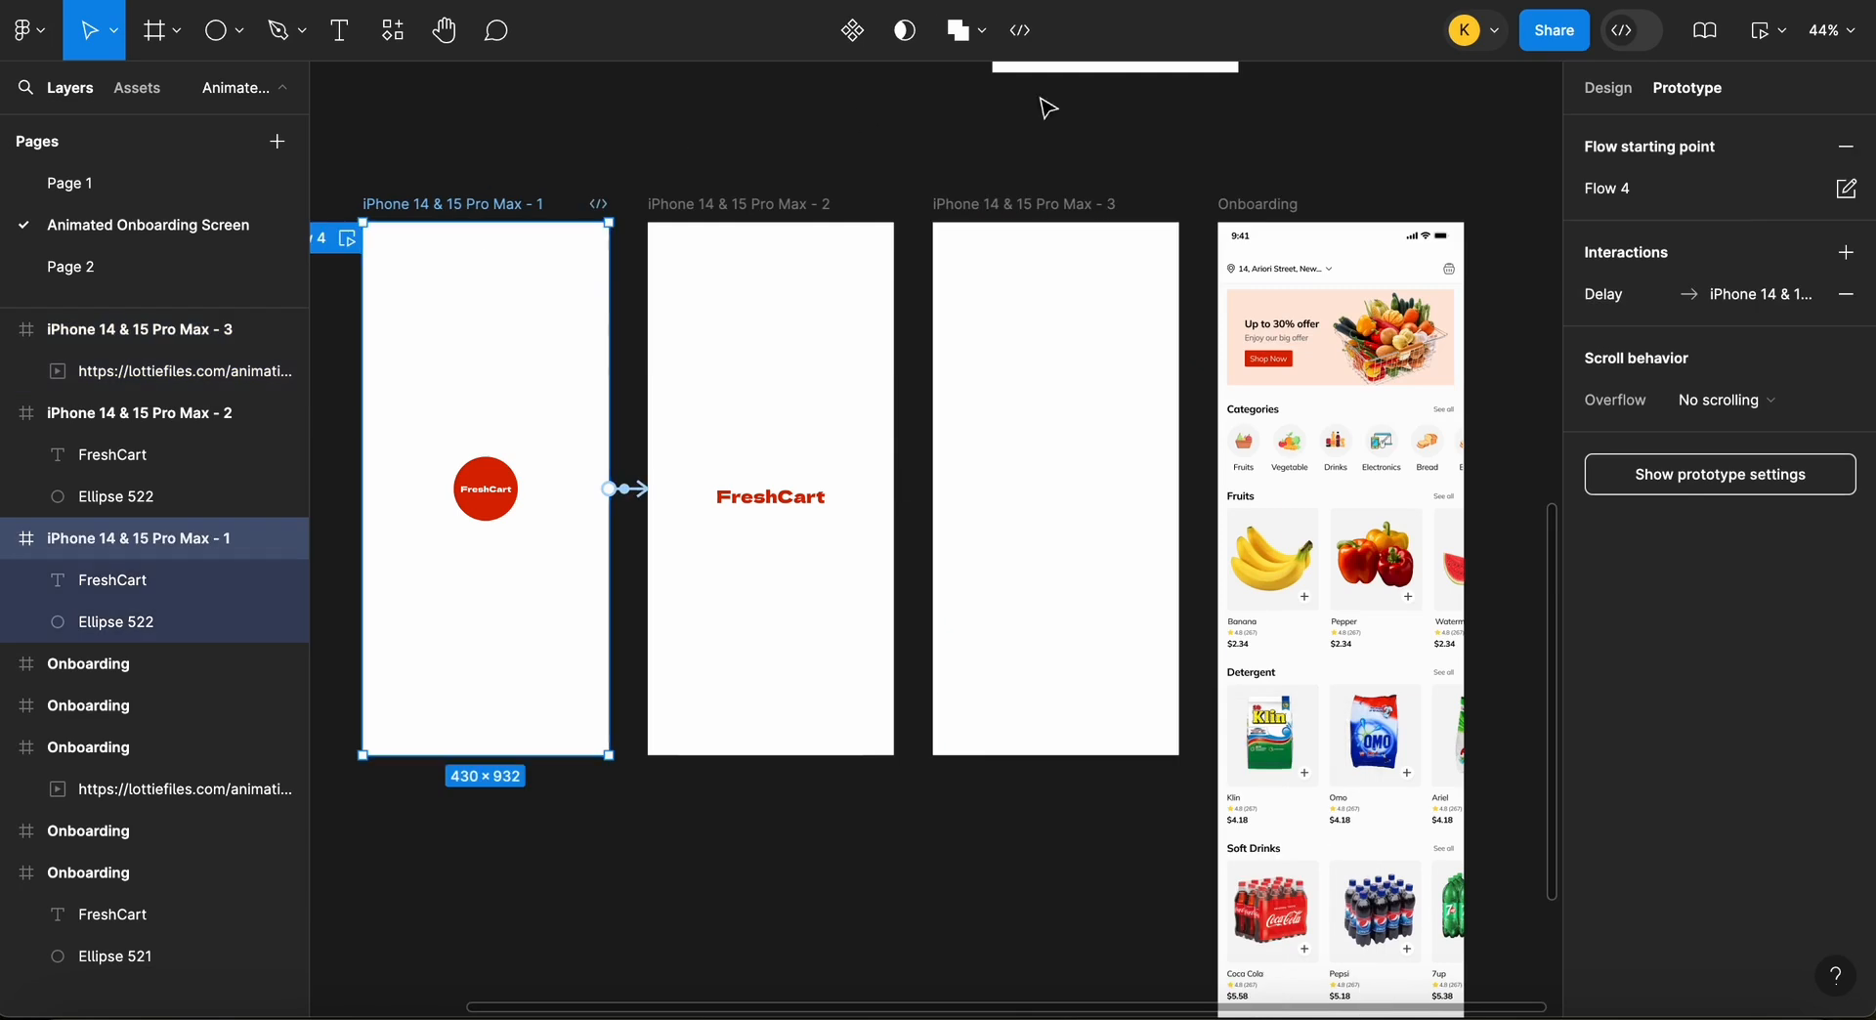
left_click(1770, 33)
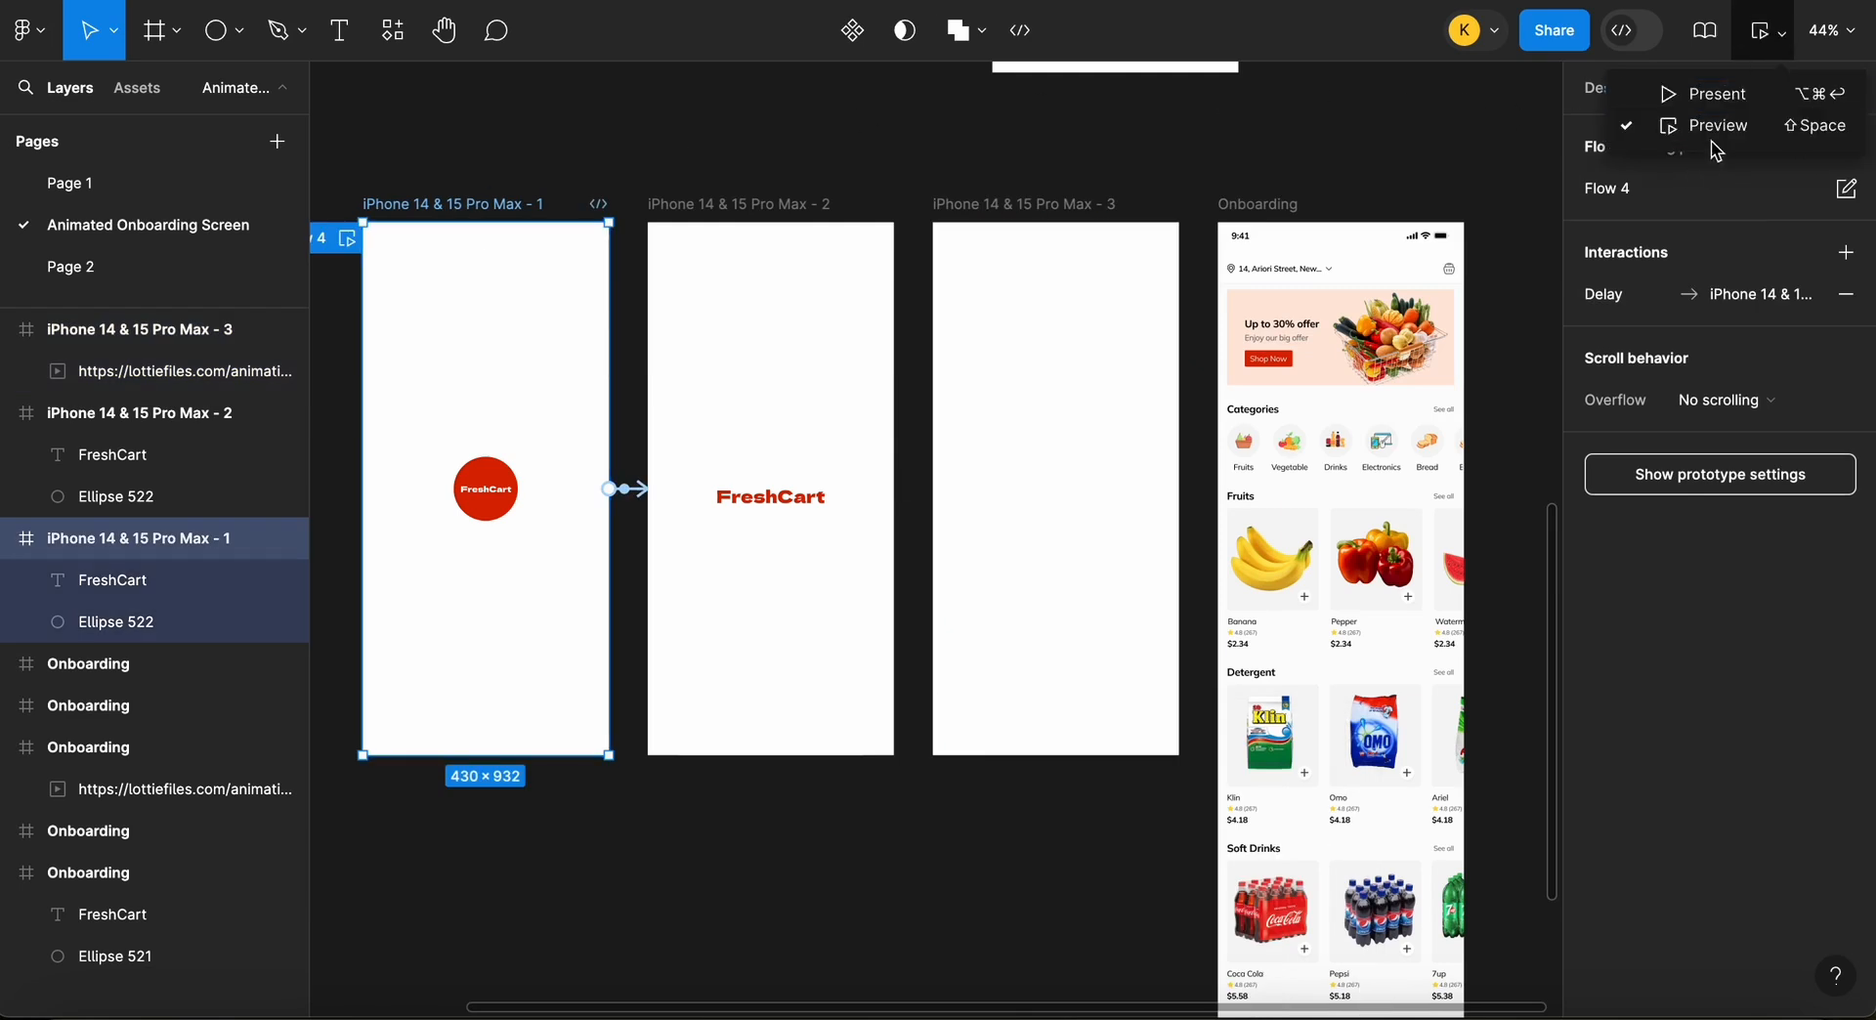
left_click(1708, 125)
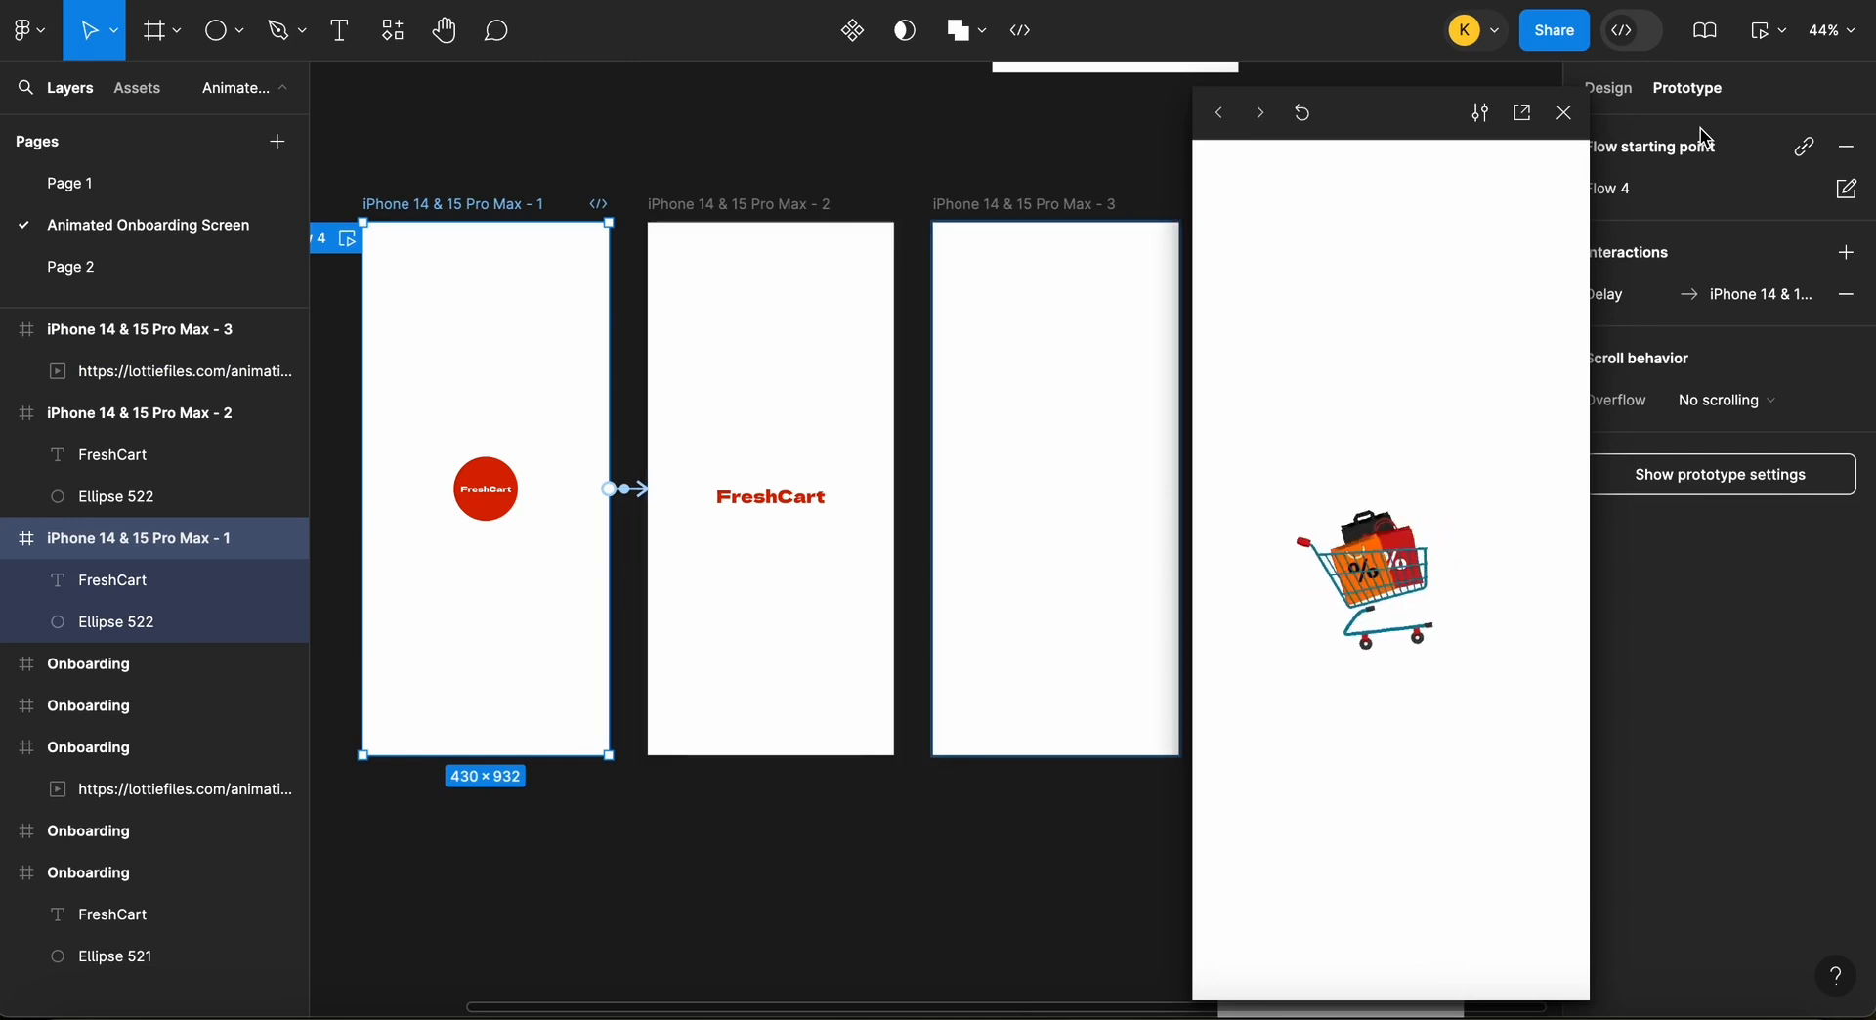
left_click(1566, 114)
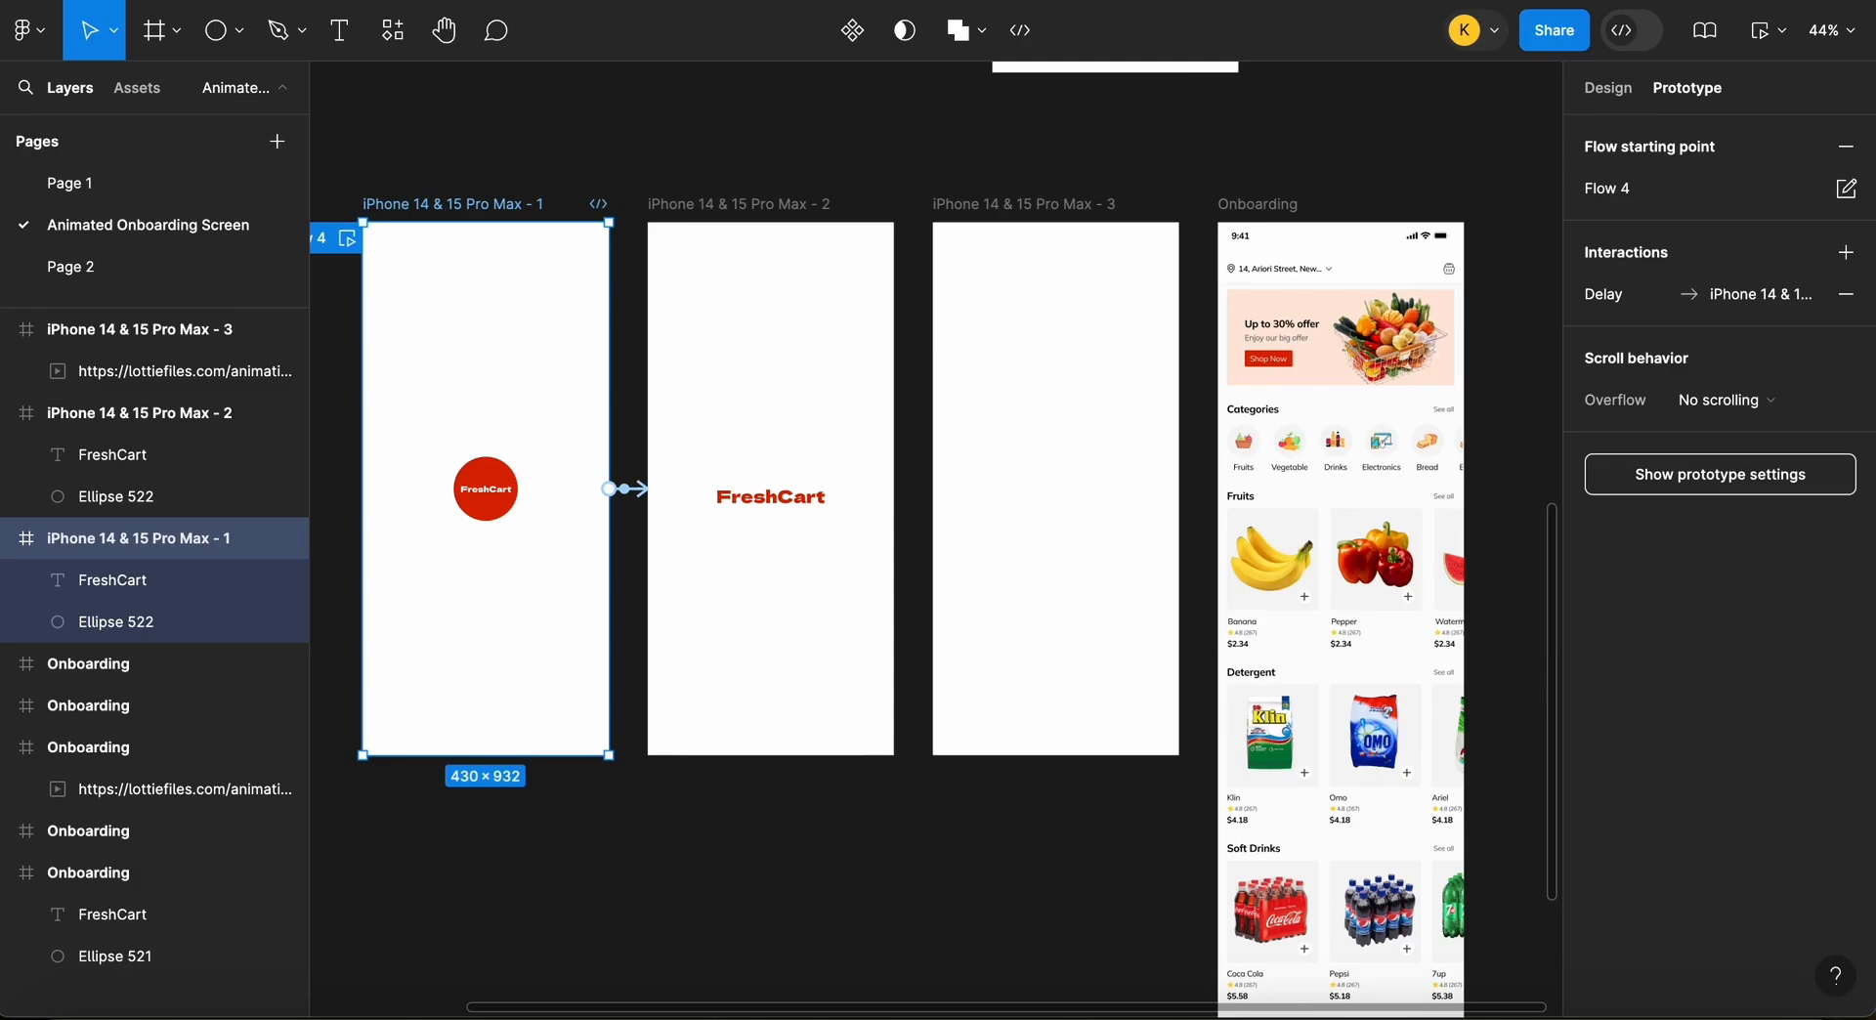